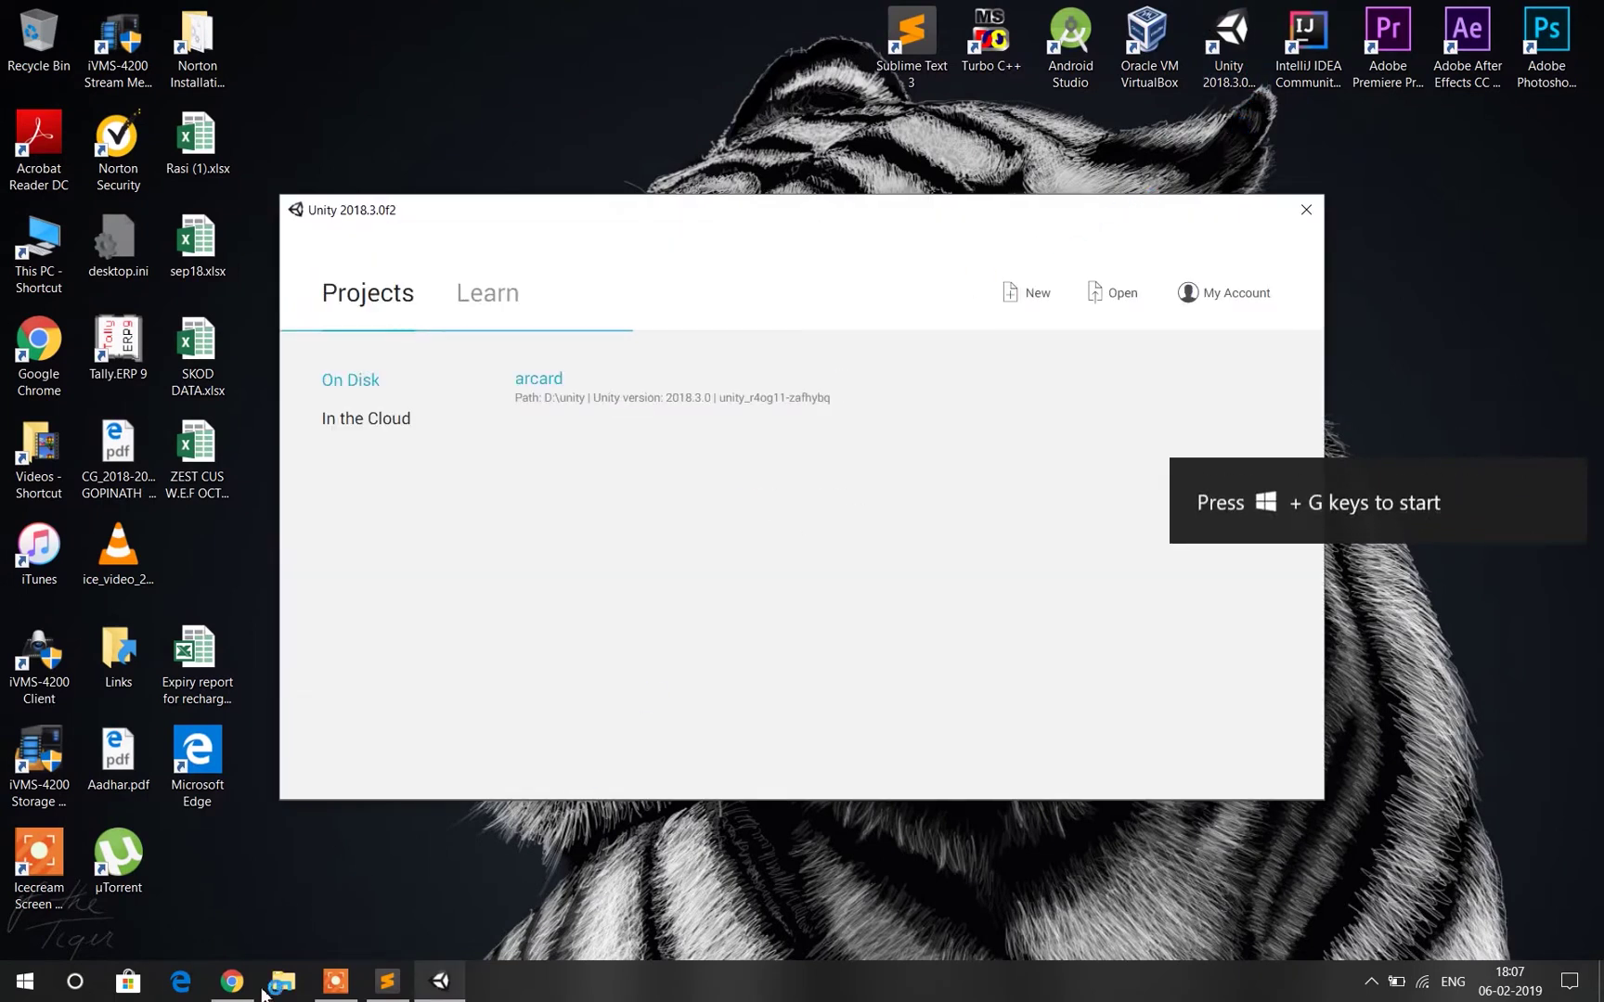
Glance over vuforia.com from the search results, then open the Vuforia Developer Portal link.
left_click(234, 984)
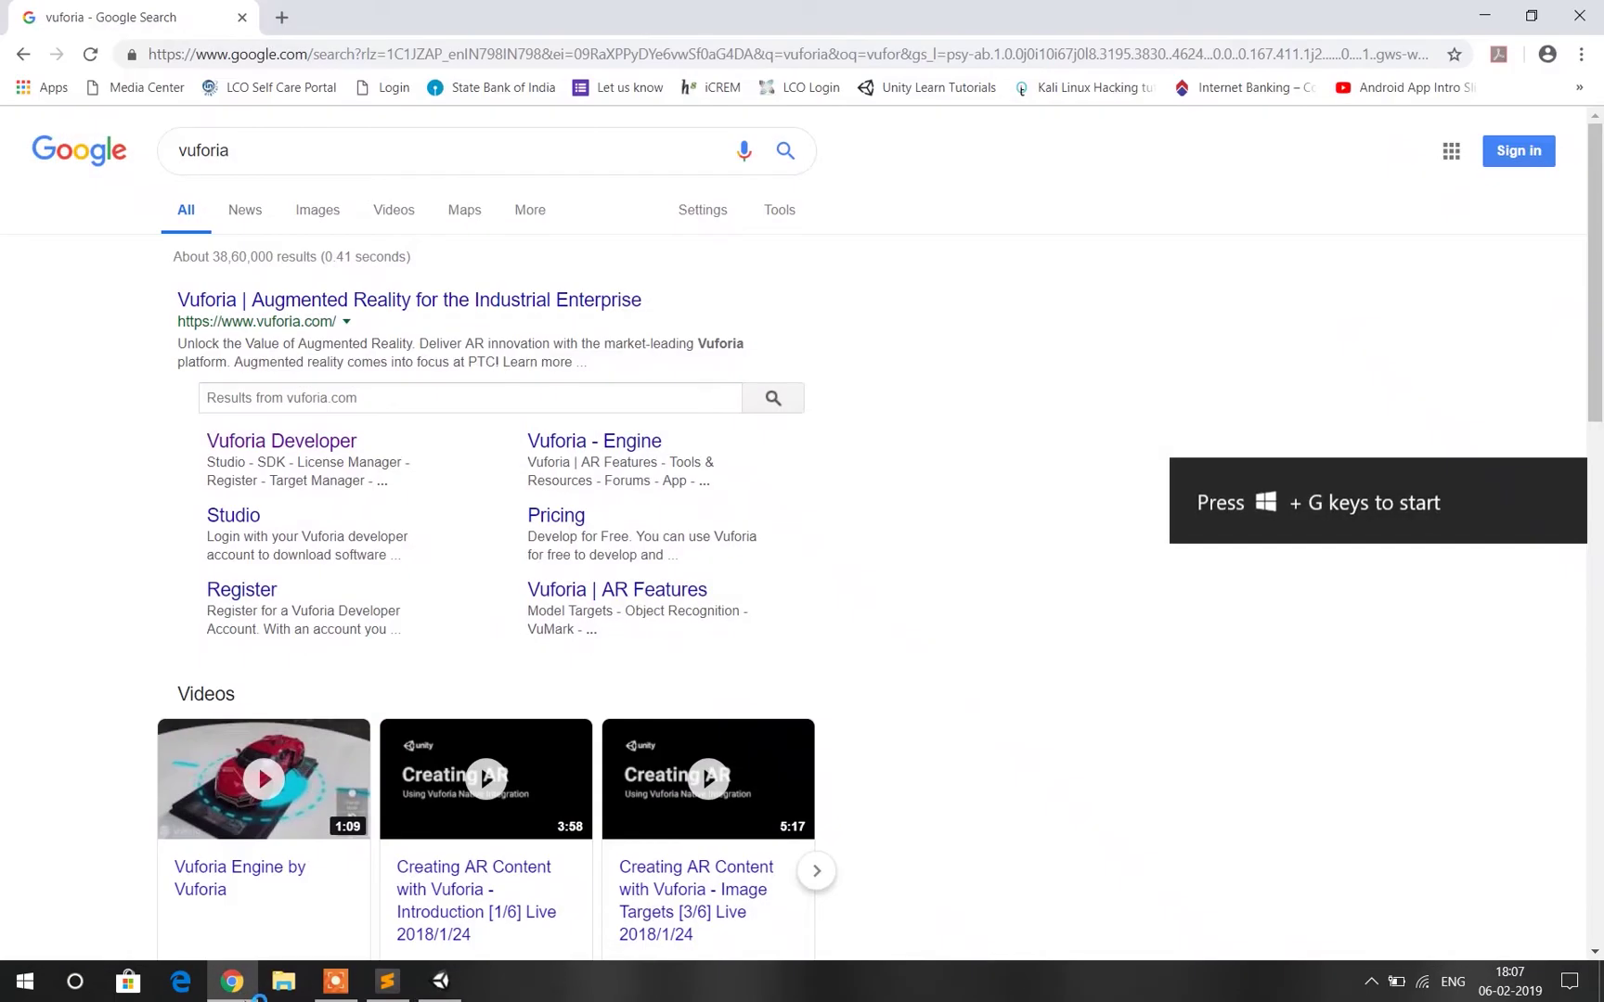
left_click(371, 305)
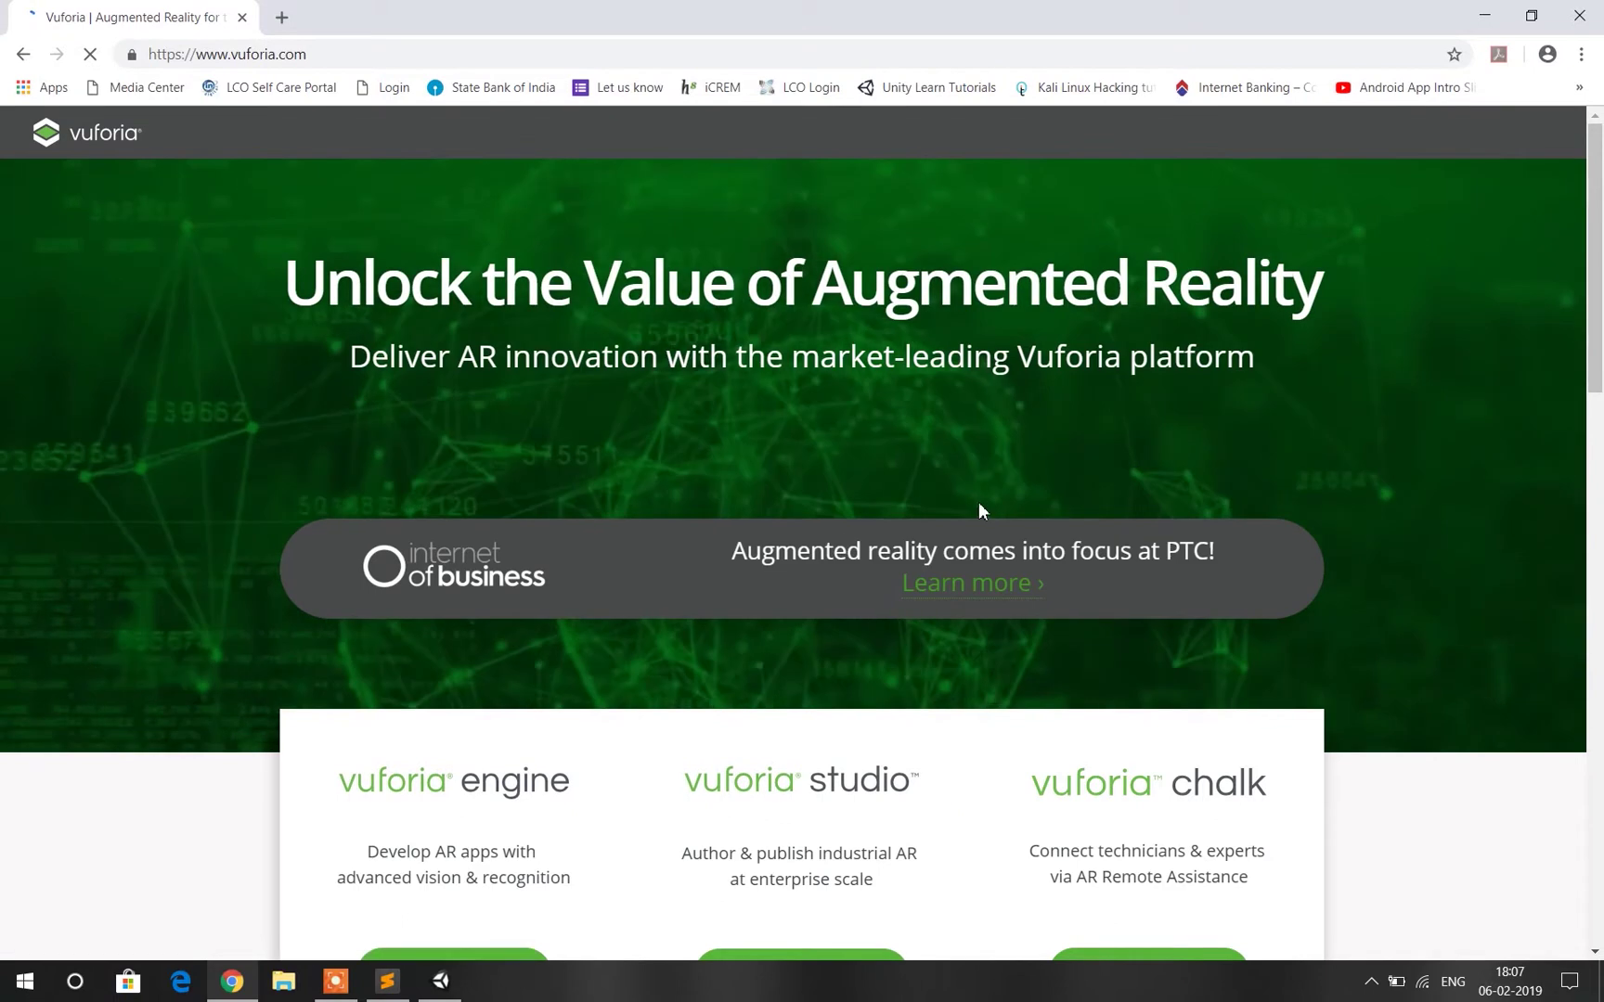
scroll(979, 556, "down", 15)
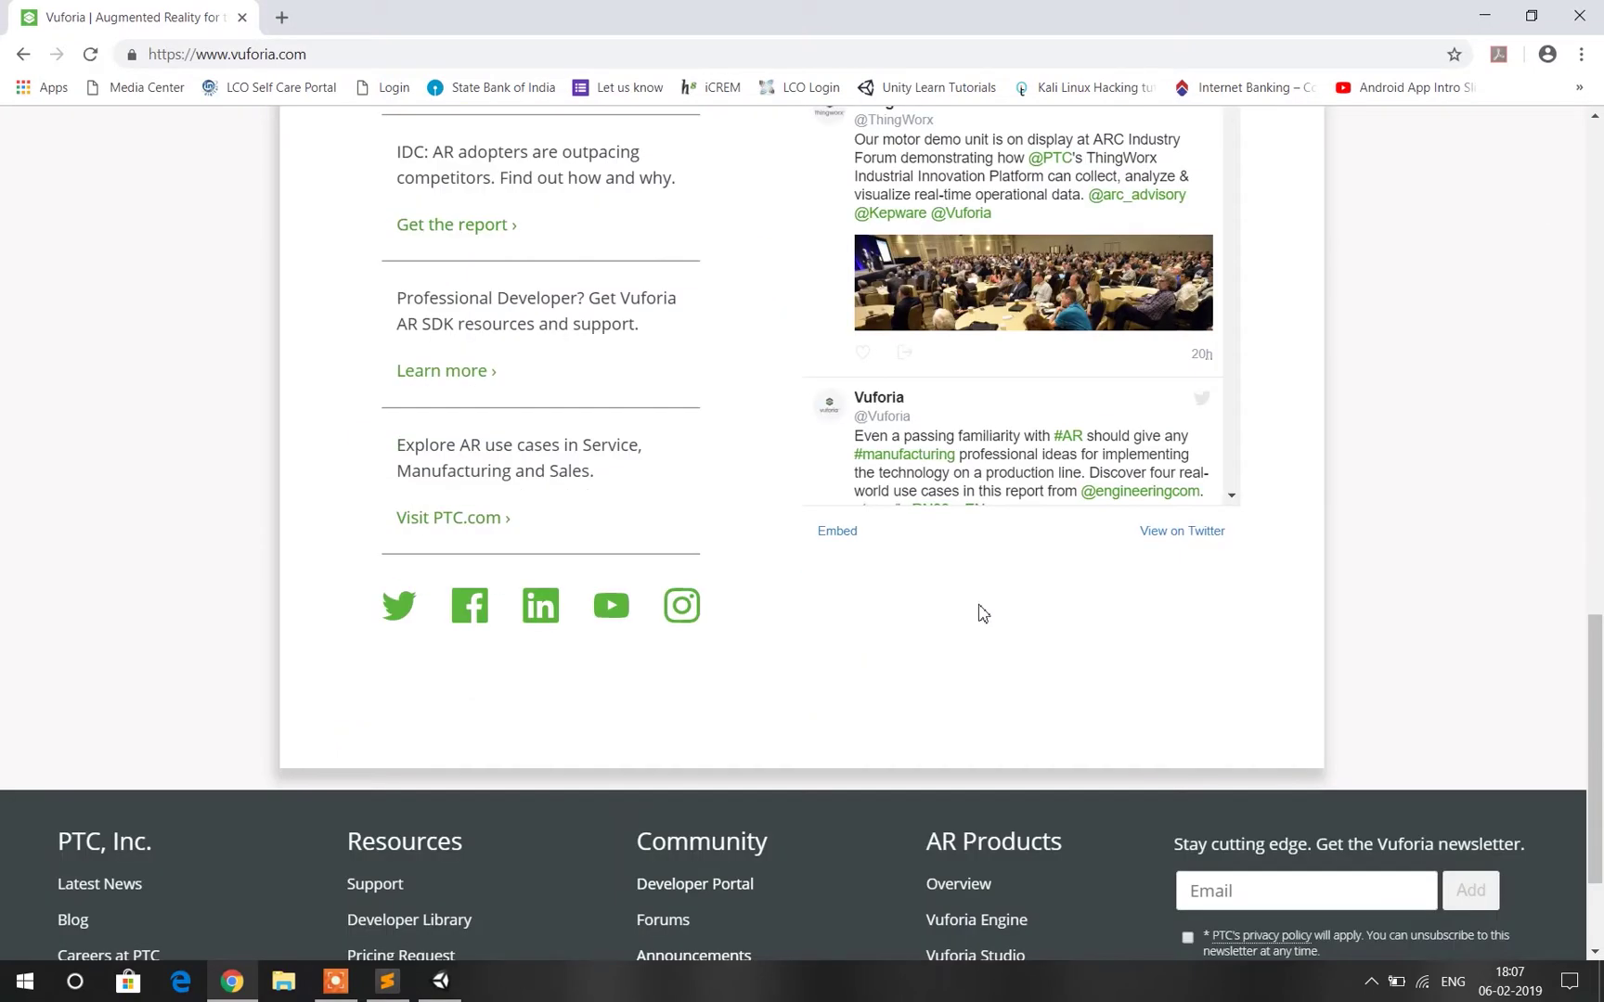
key("Home")
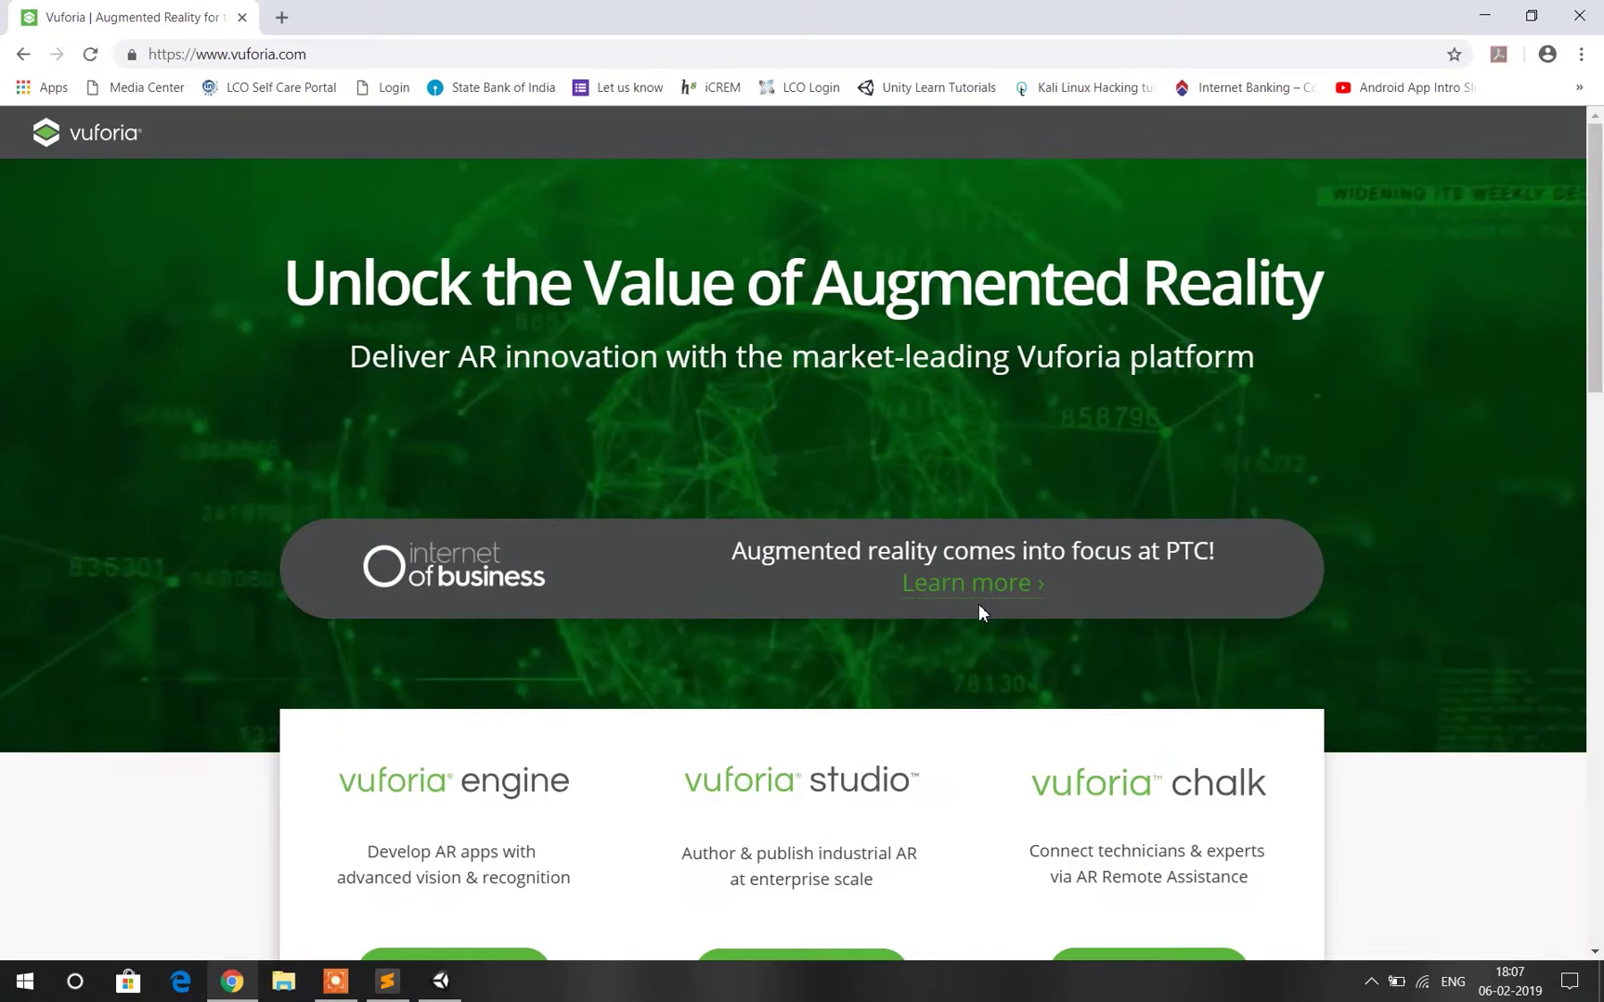
left_click(11, 57)
left_click(327, 449)
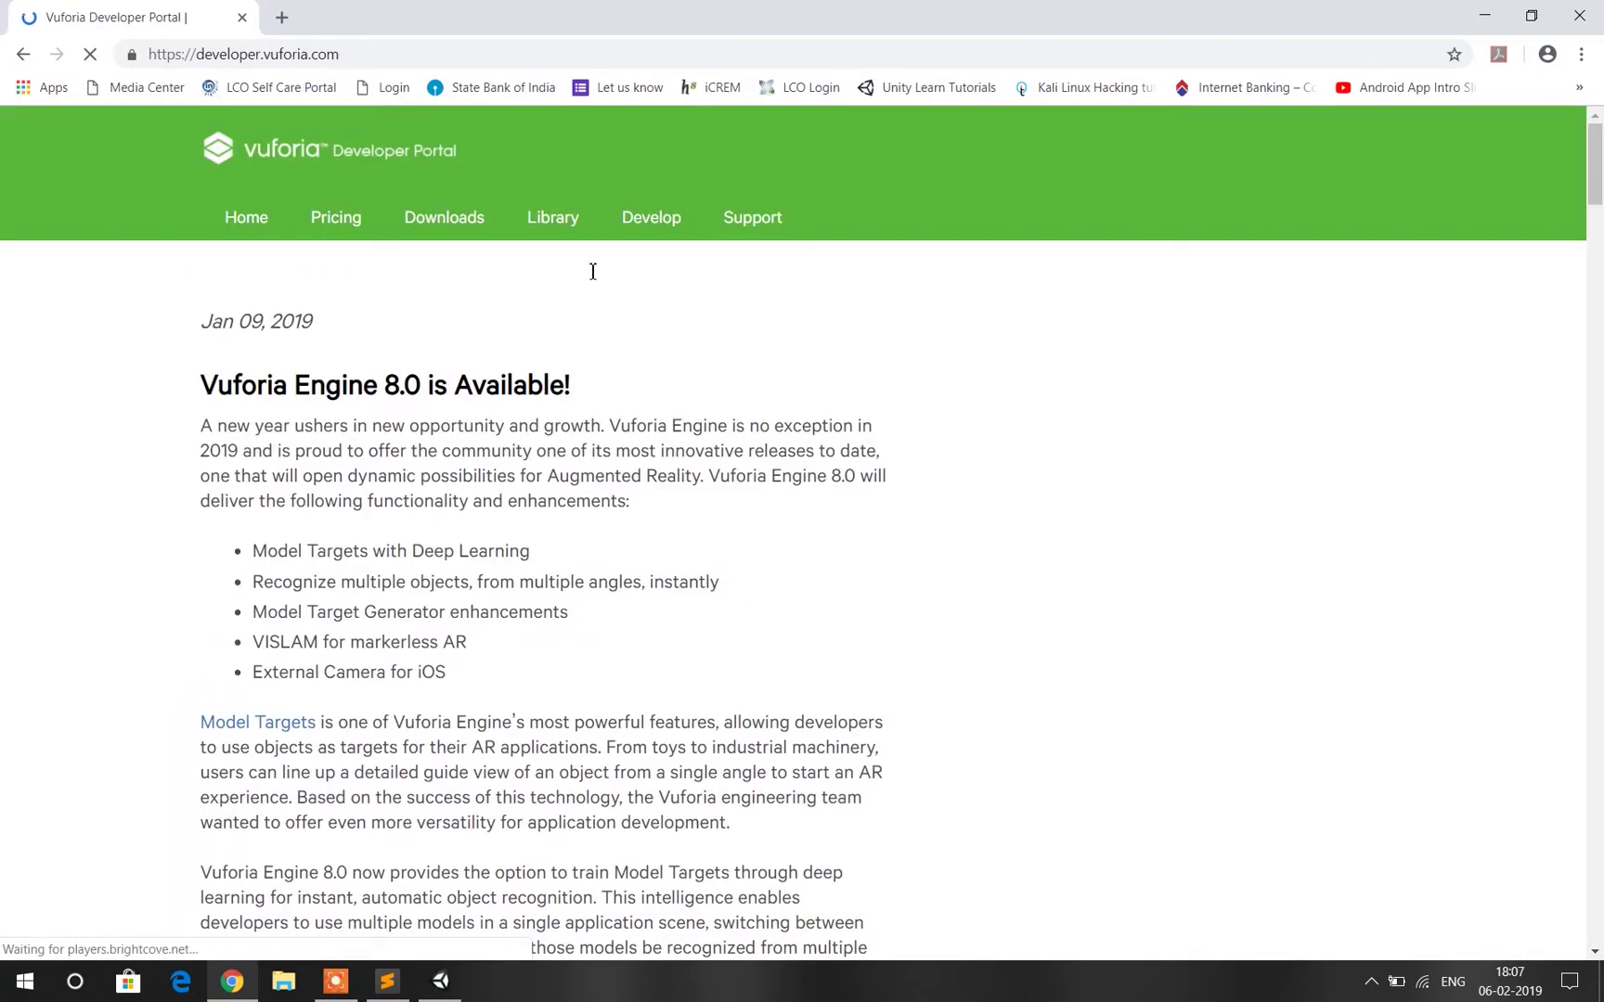
Sign in to the Vuforia Developer Portal with the saved account.
left_click(655, 228)
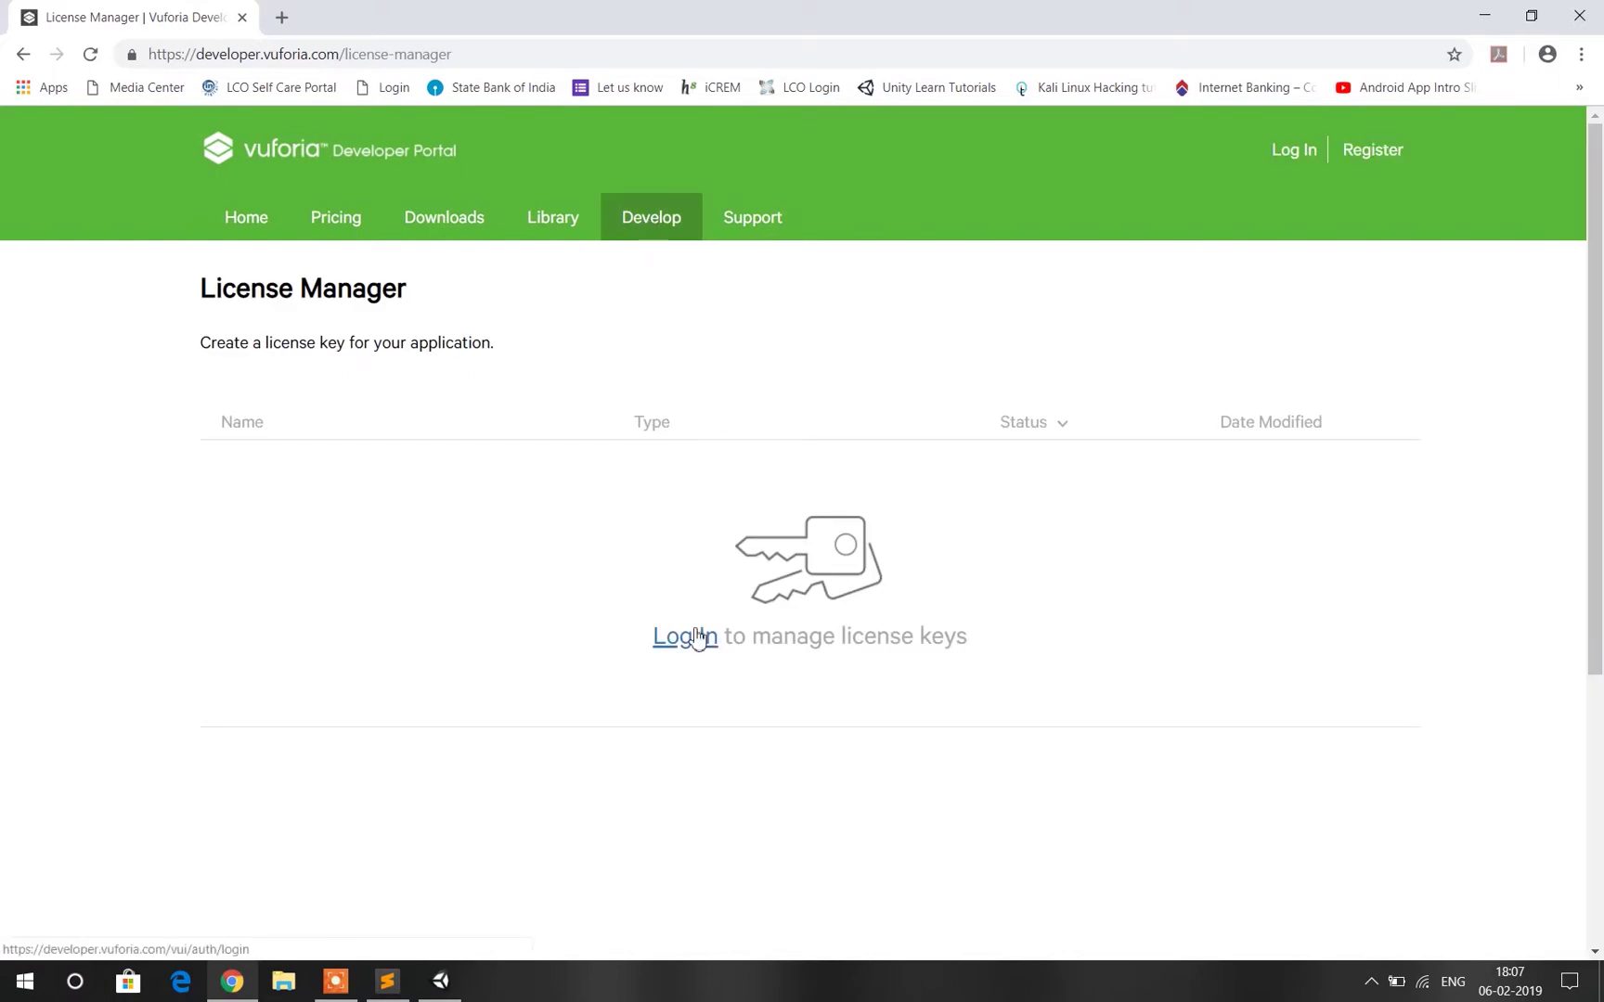
left_click(696, 638)
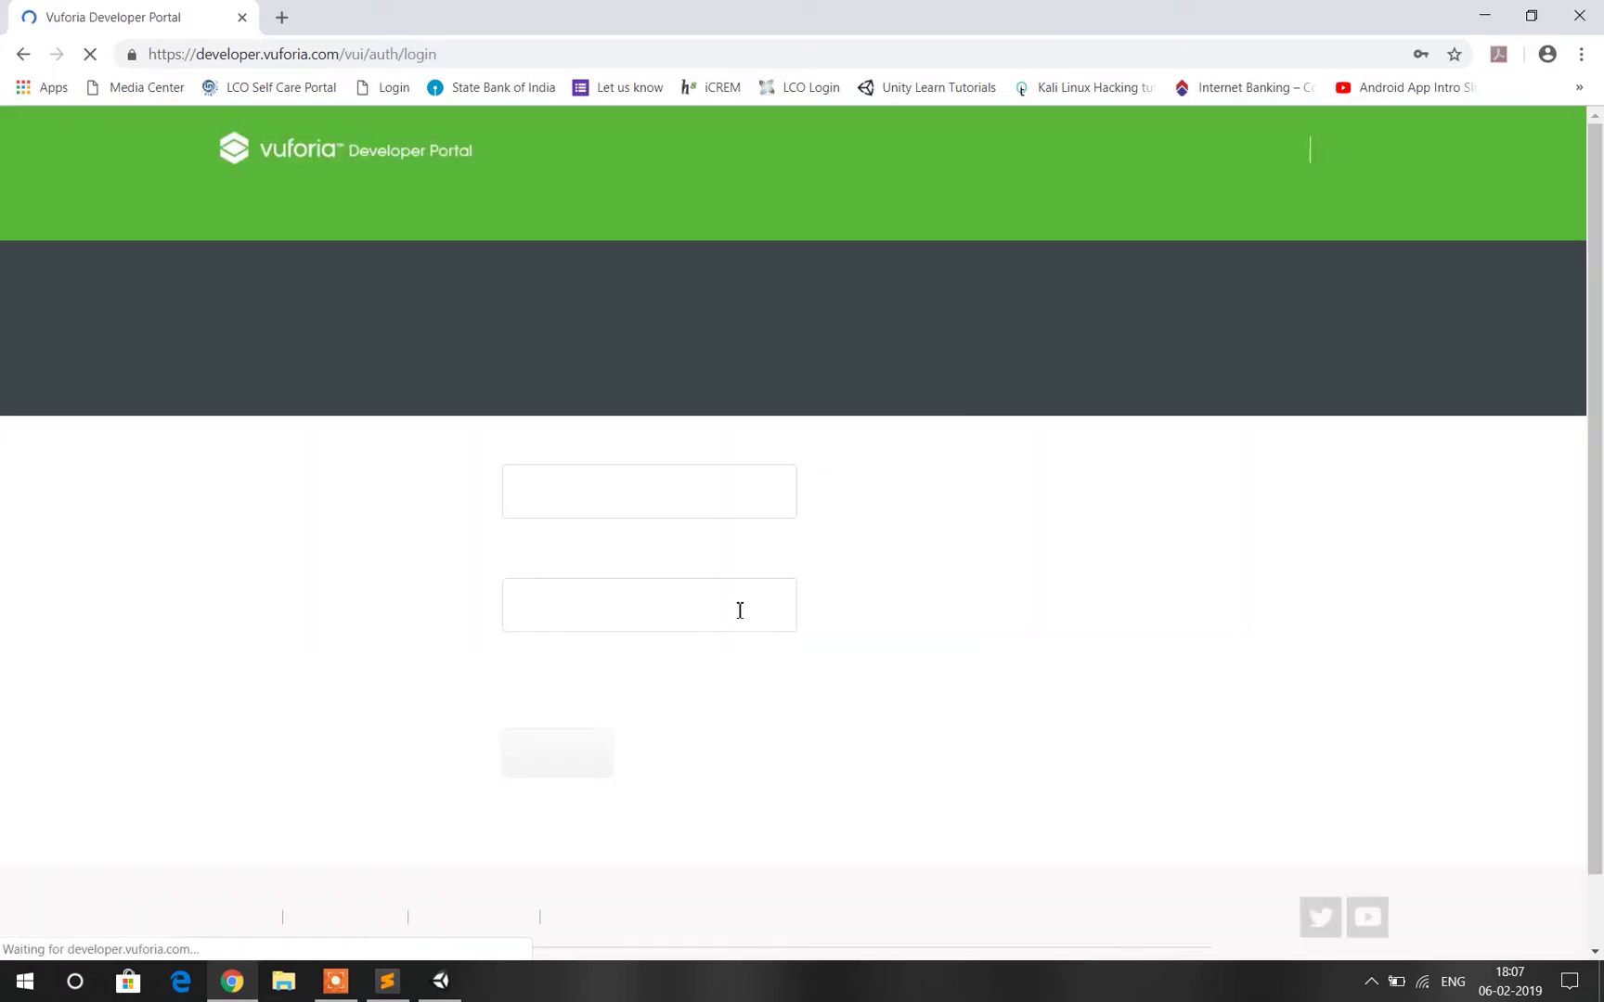
left_click(559, 761)
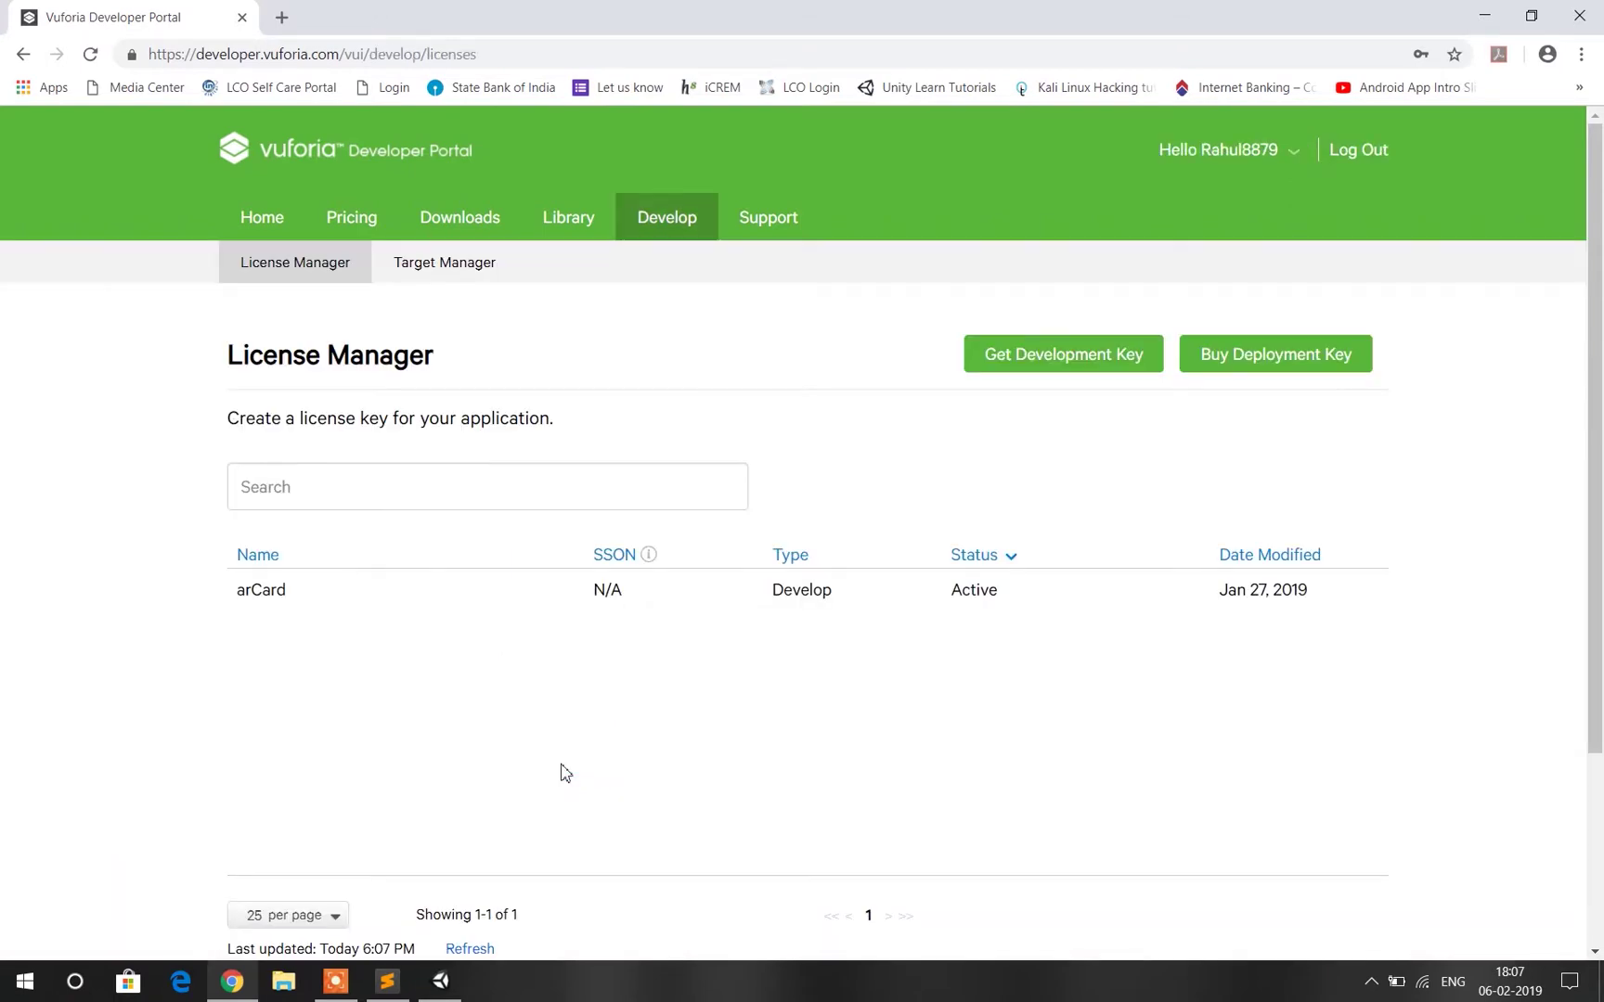
Copy the arCard development license key to the clipboard.
left_click(258, 596)
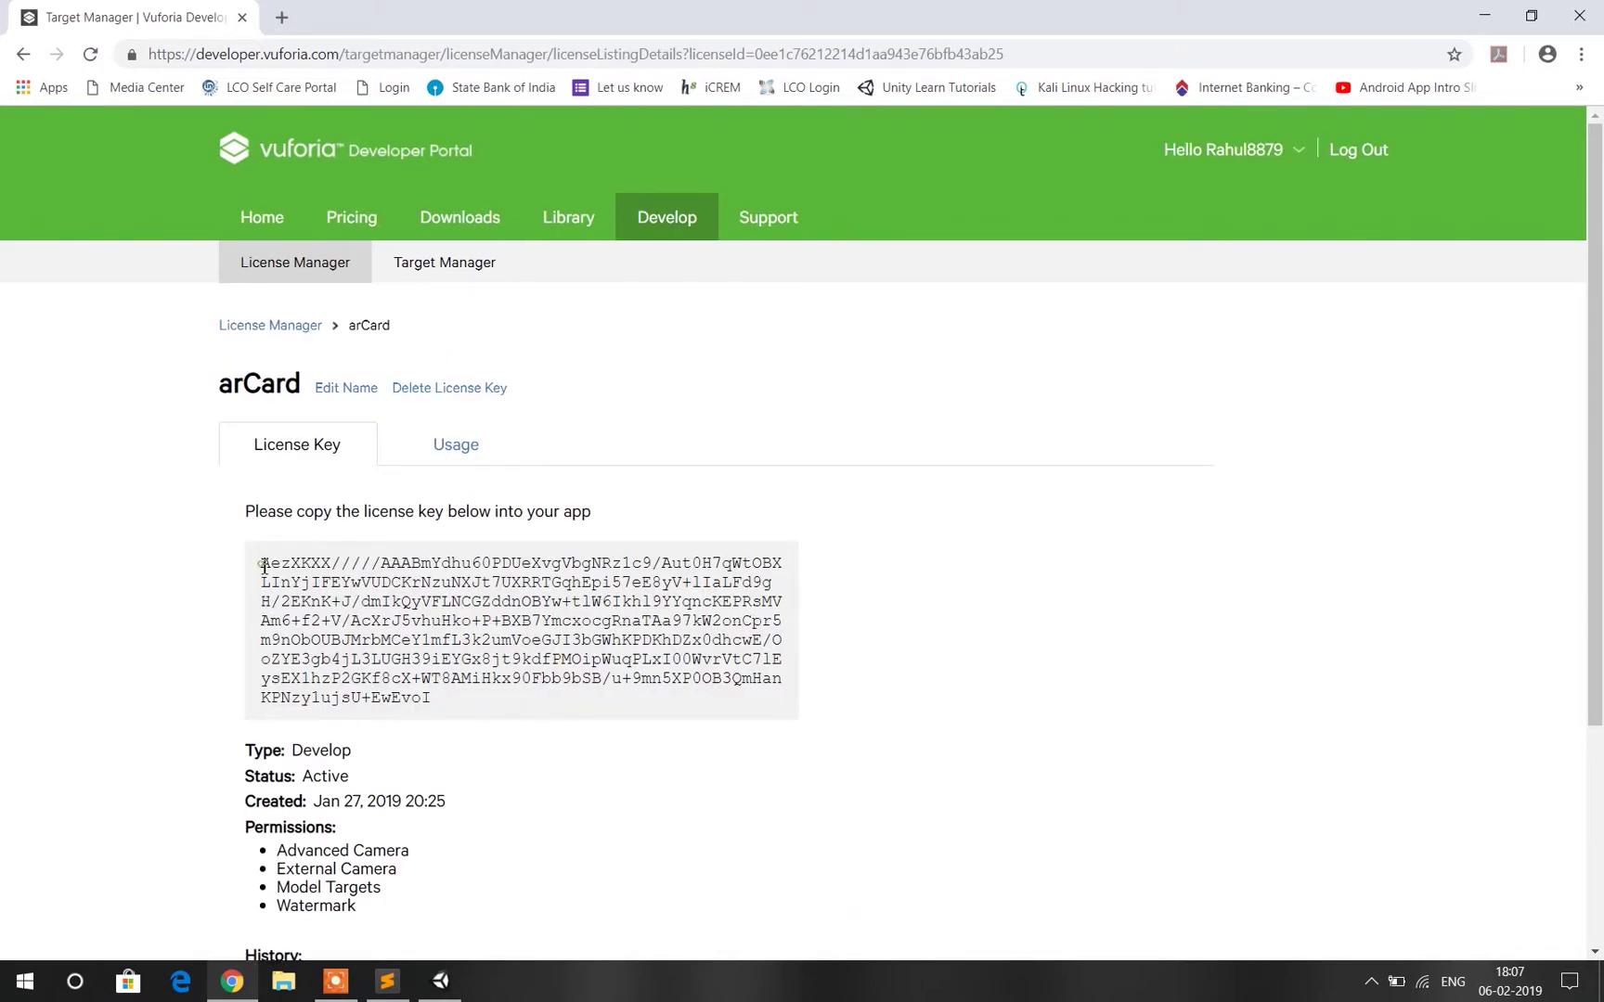
left_click_drag(264, 567, 506, 685)
right_click(472, 657)
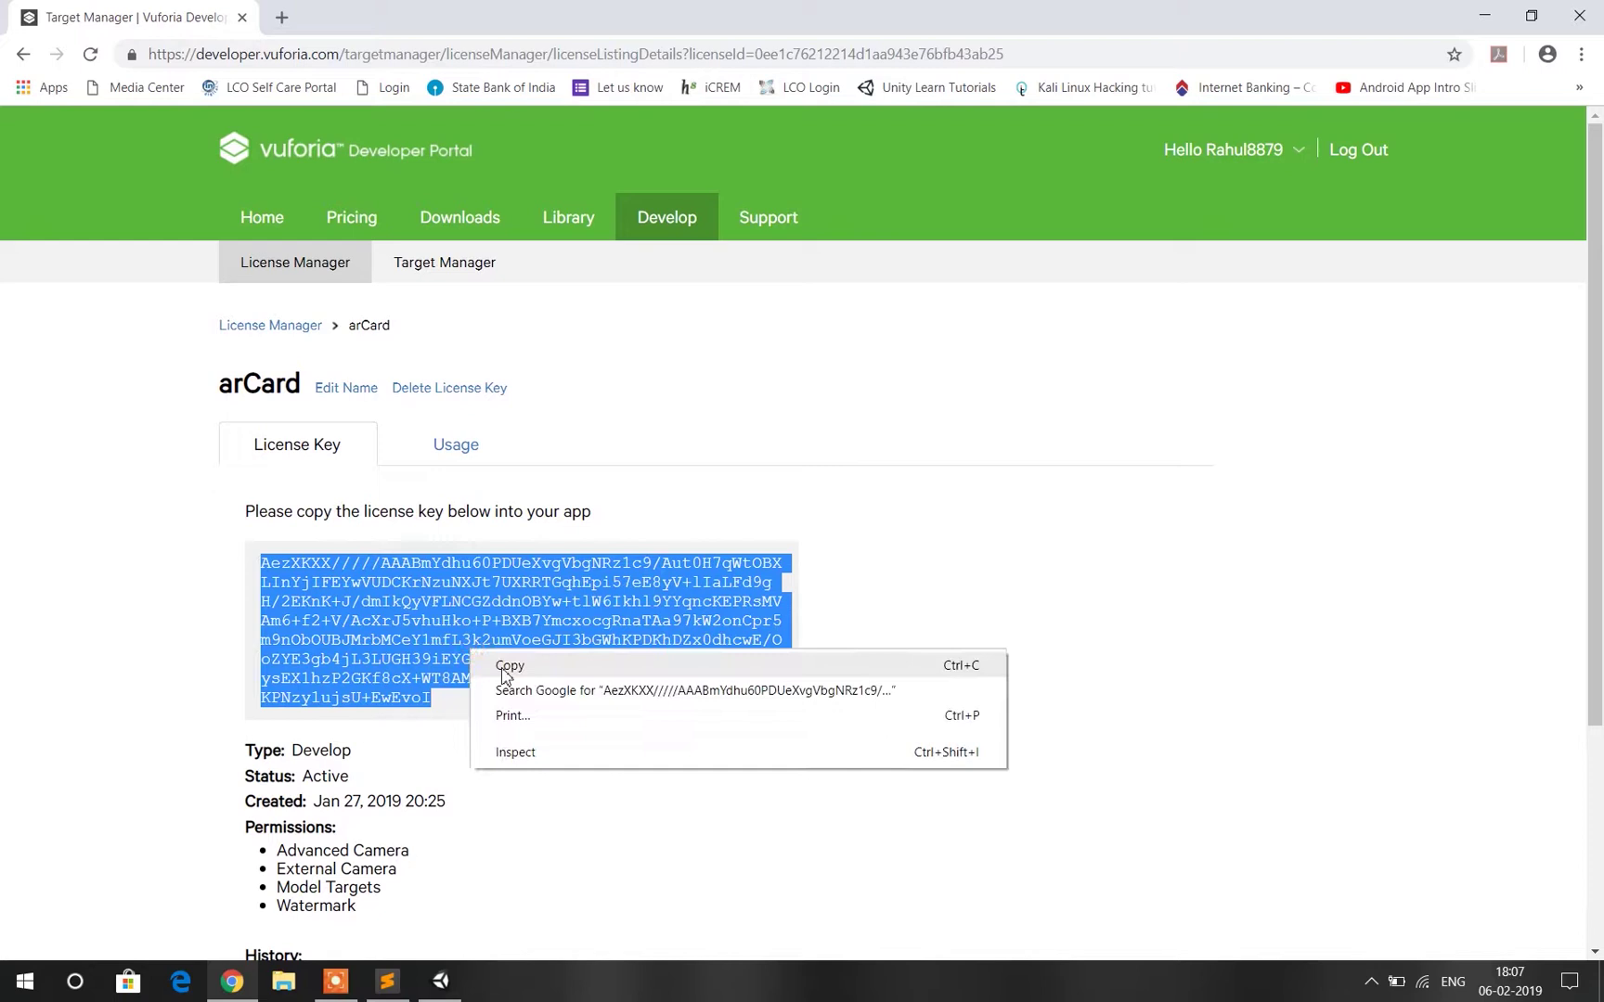
left_click(501, 667)
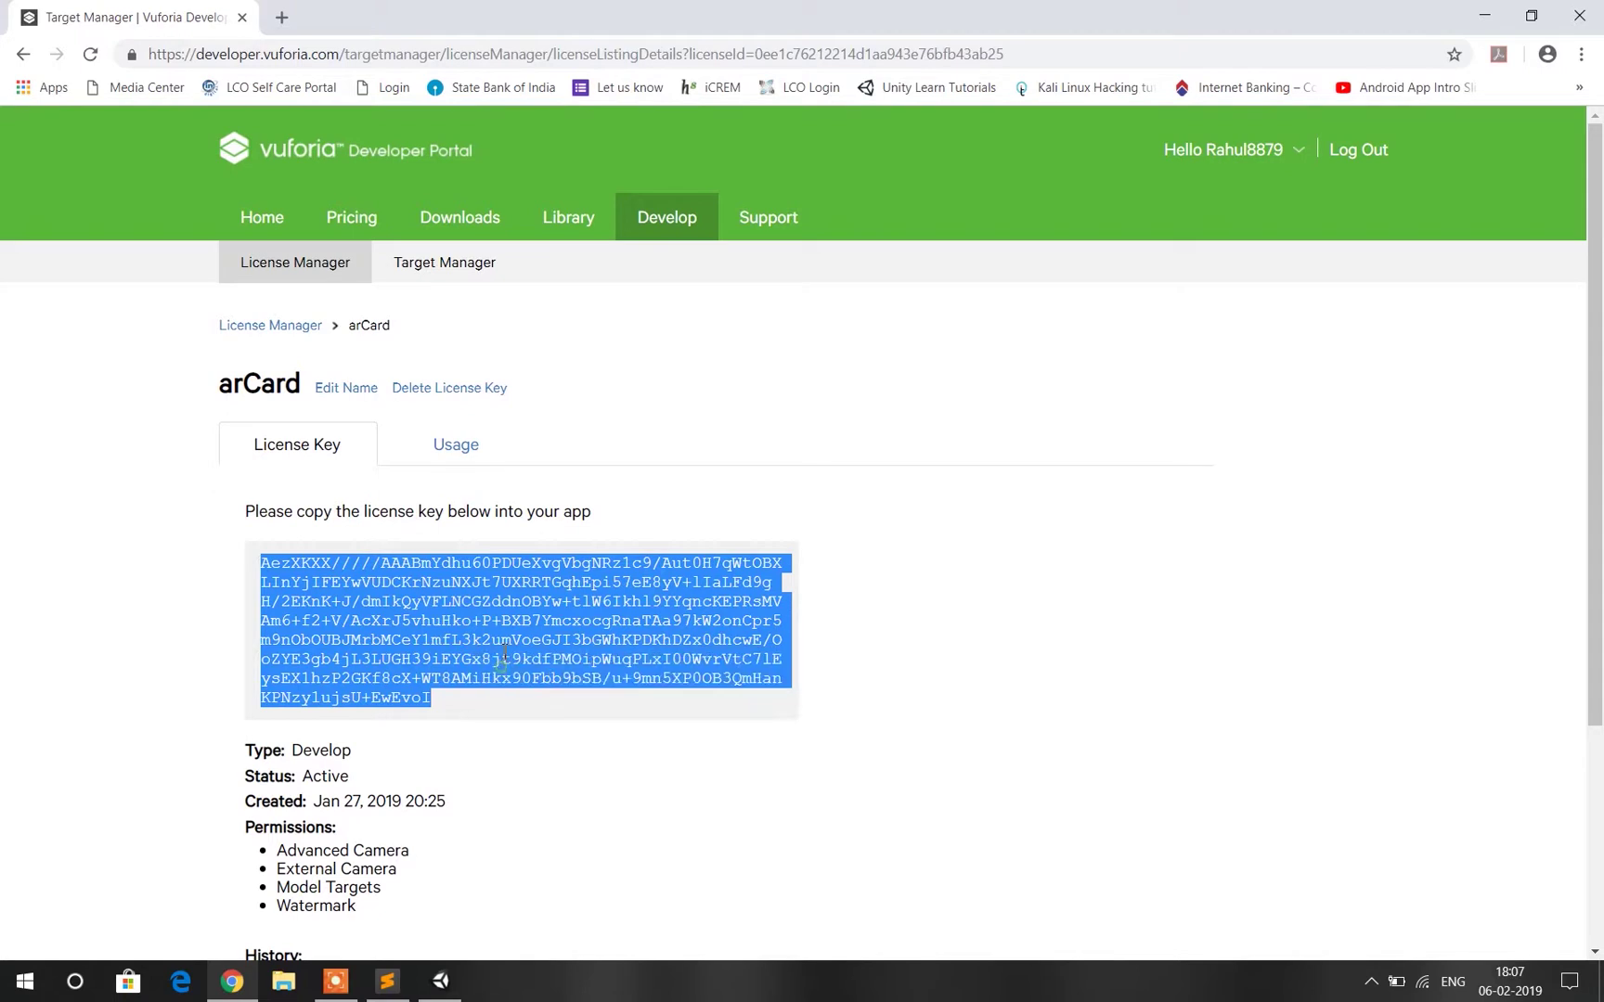
Select both arCard image targets, gggg and ArTpCard, and download the compiled database.
left_click(452, 271)
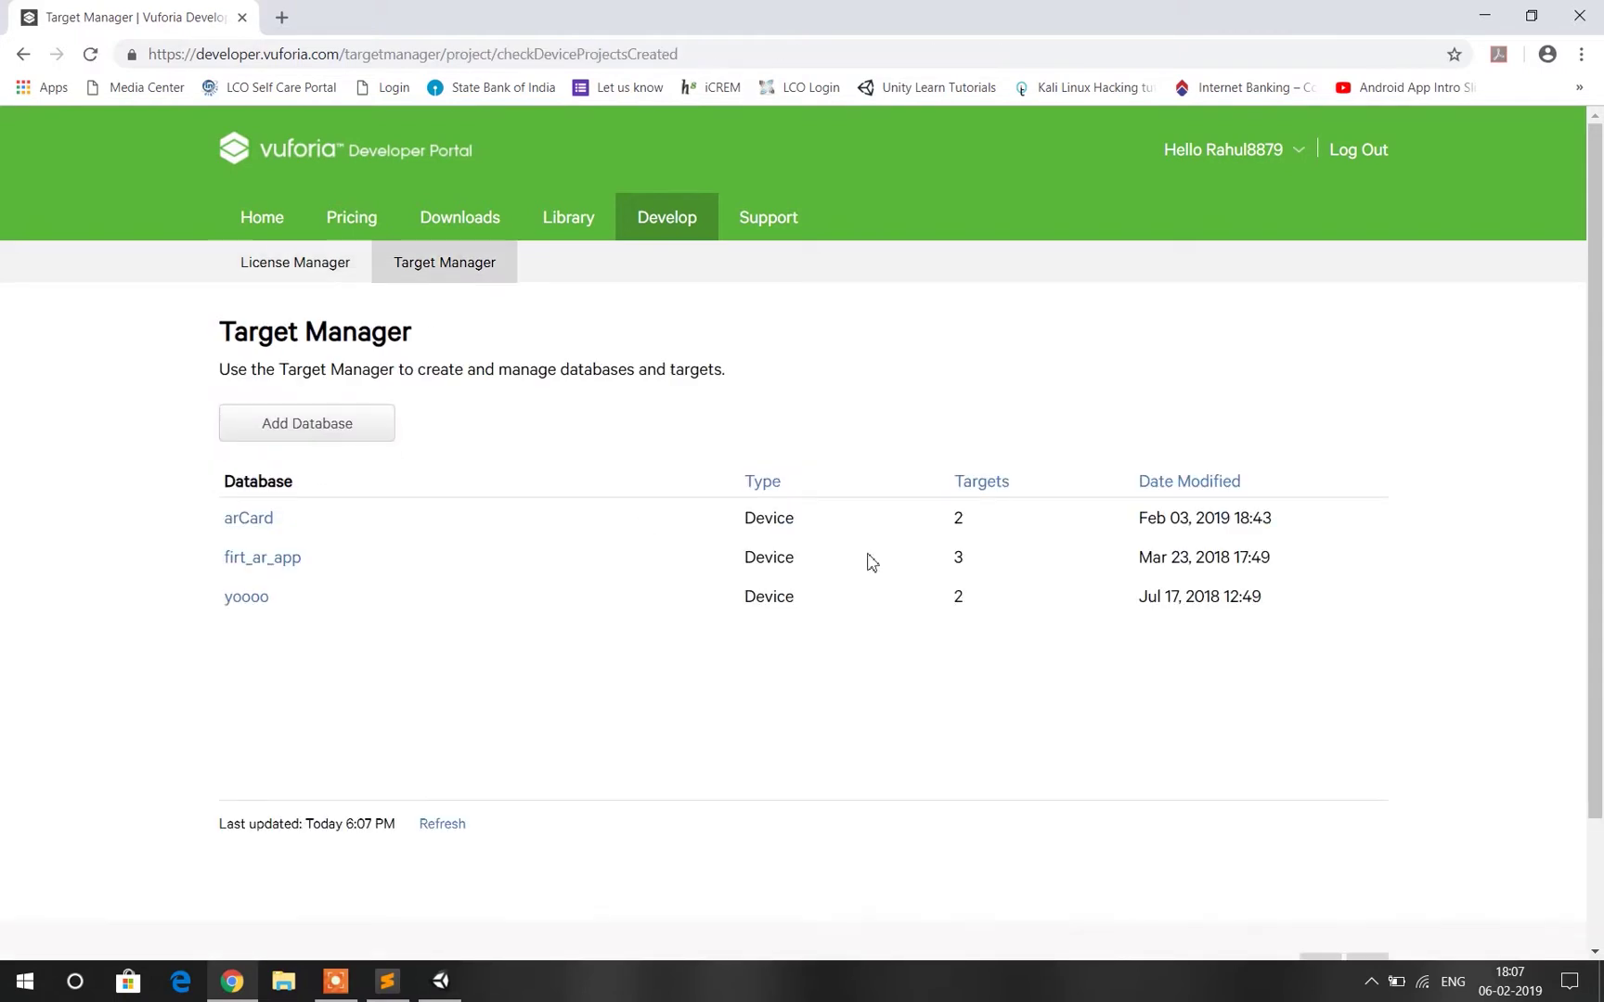
left_click(248, 520)
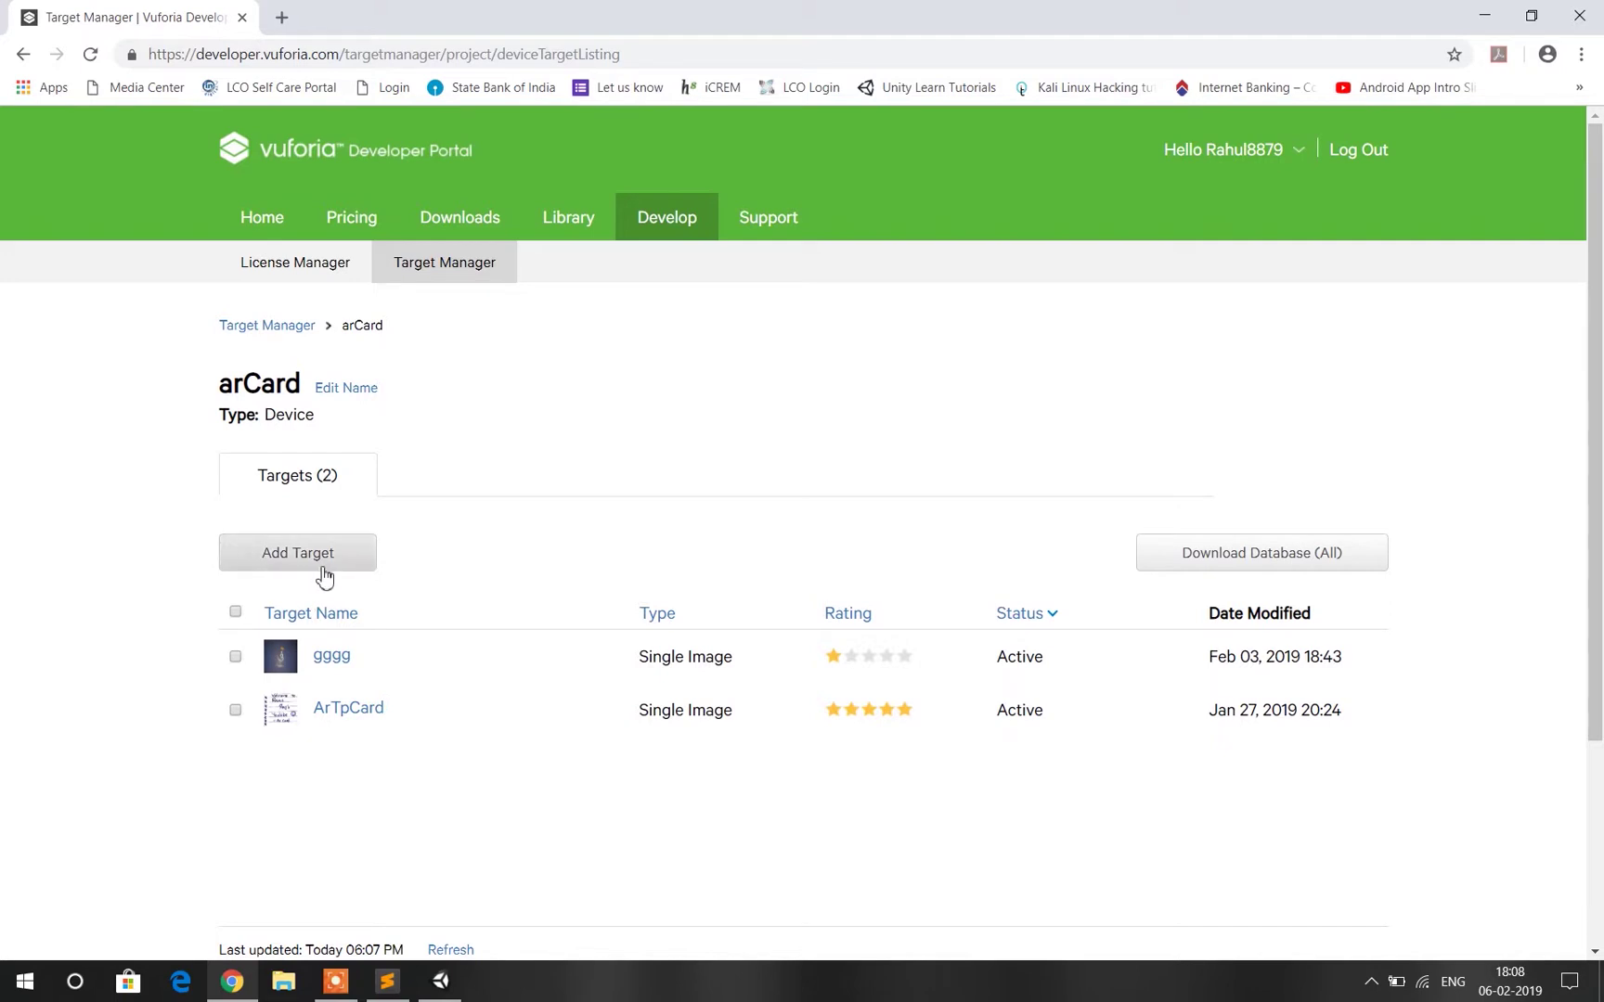
left_click(235, 614)
left_click(1246, 564)
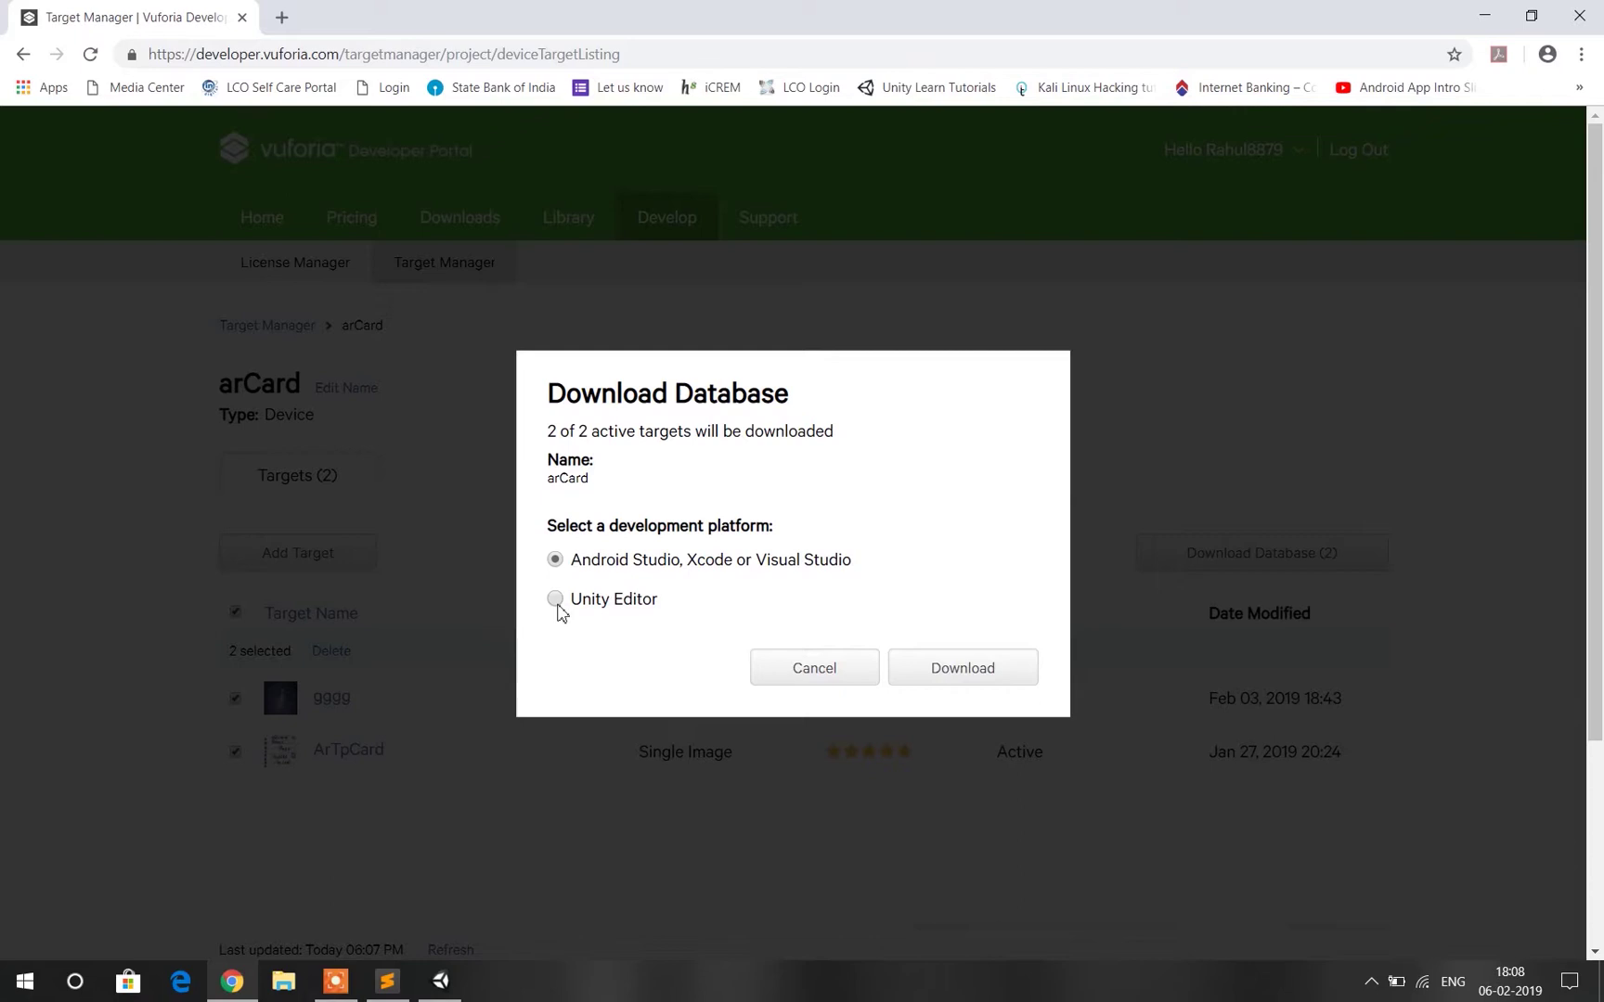
left_click(956, 666)
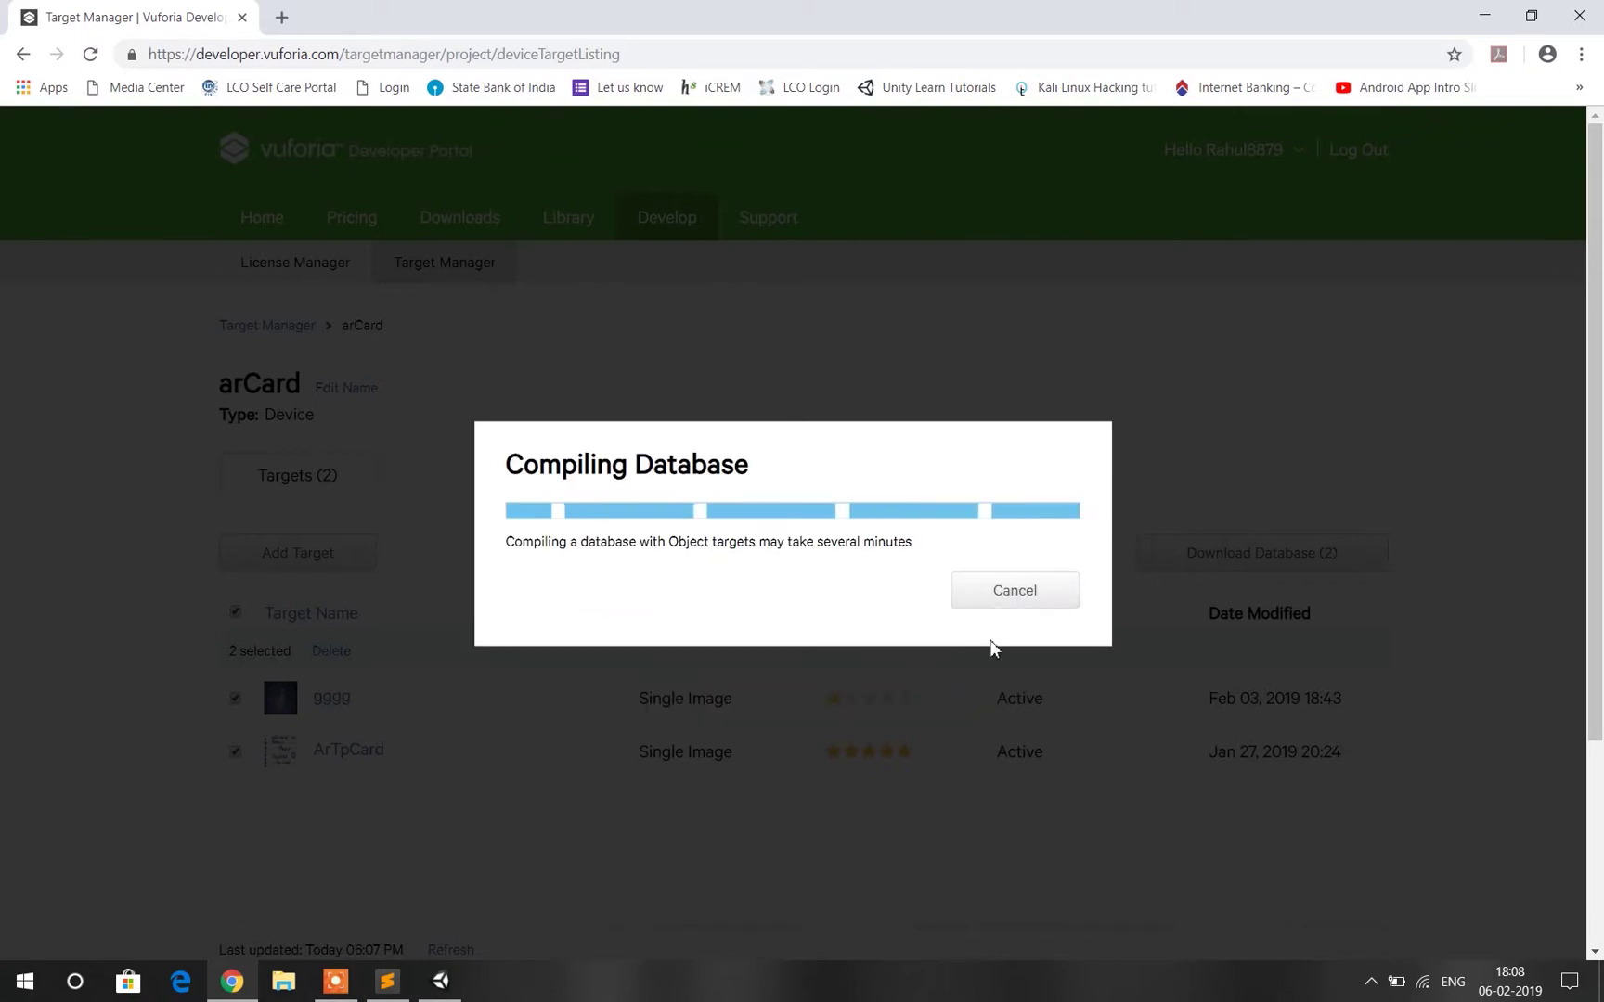
left_click(1046, 598)
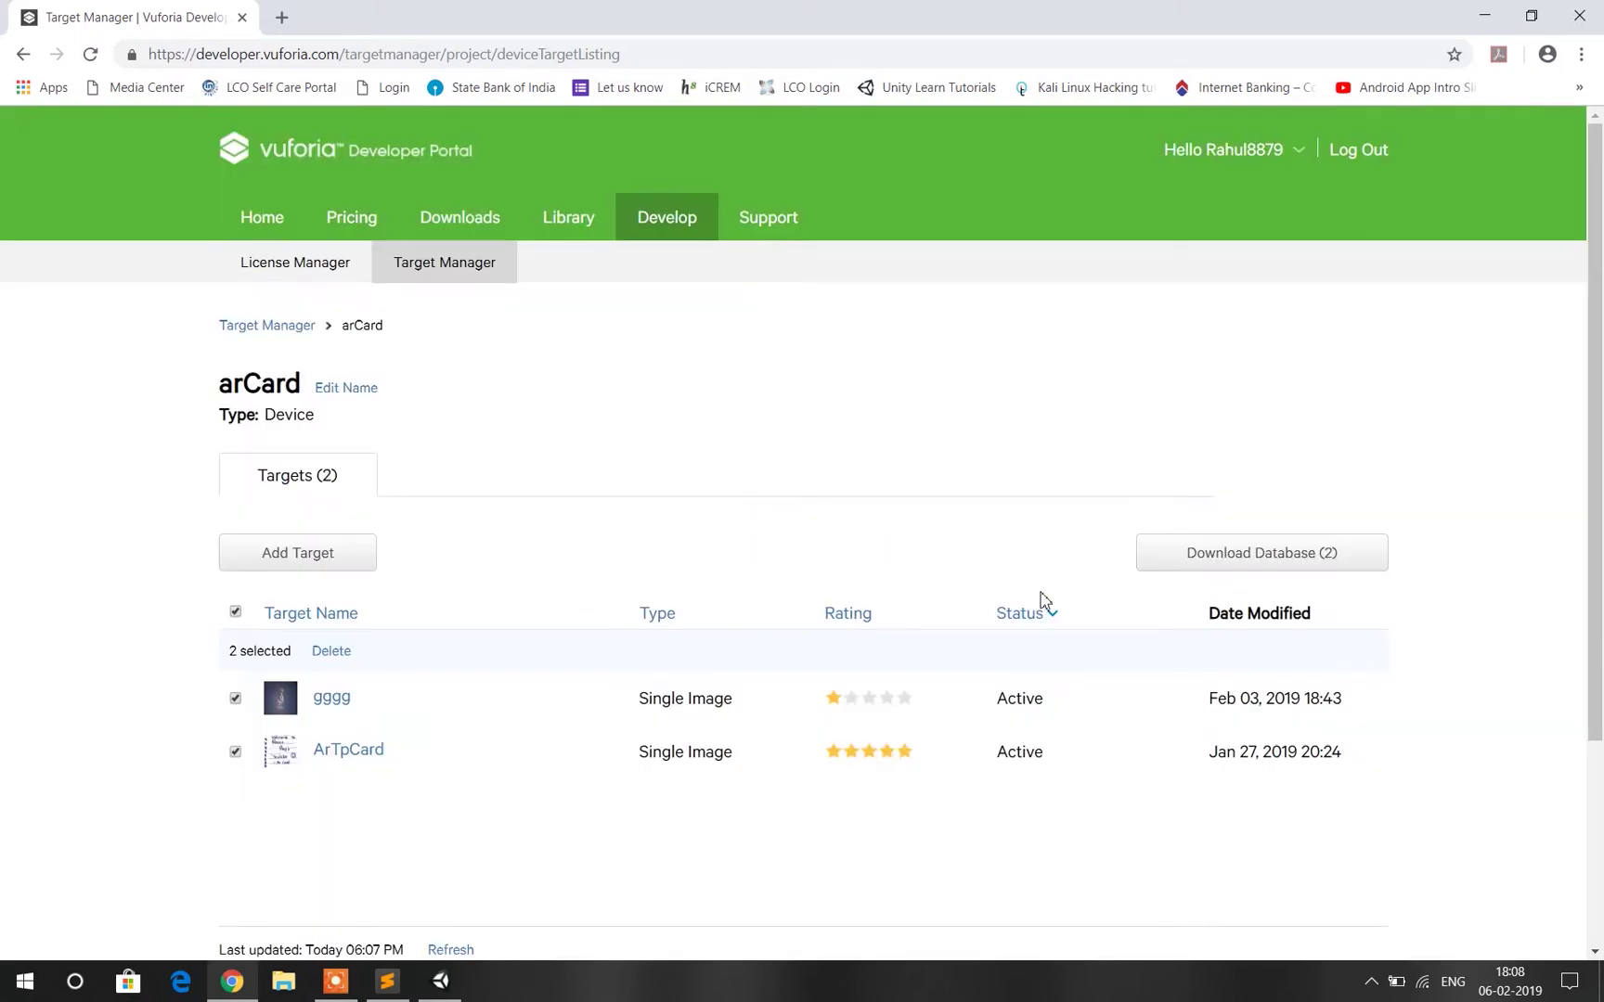
From Unity Hub, create a new 3D project named arcard2 in D:\unity.
left_click(243, 18)
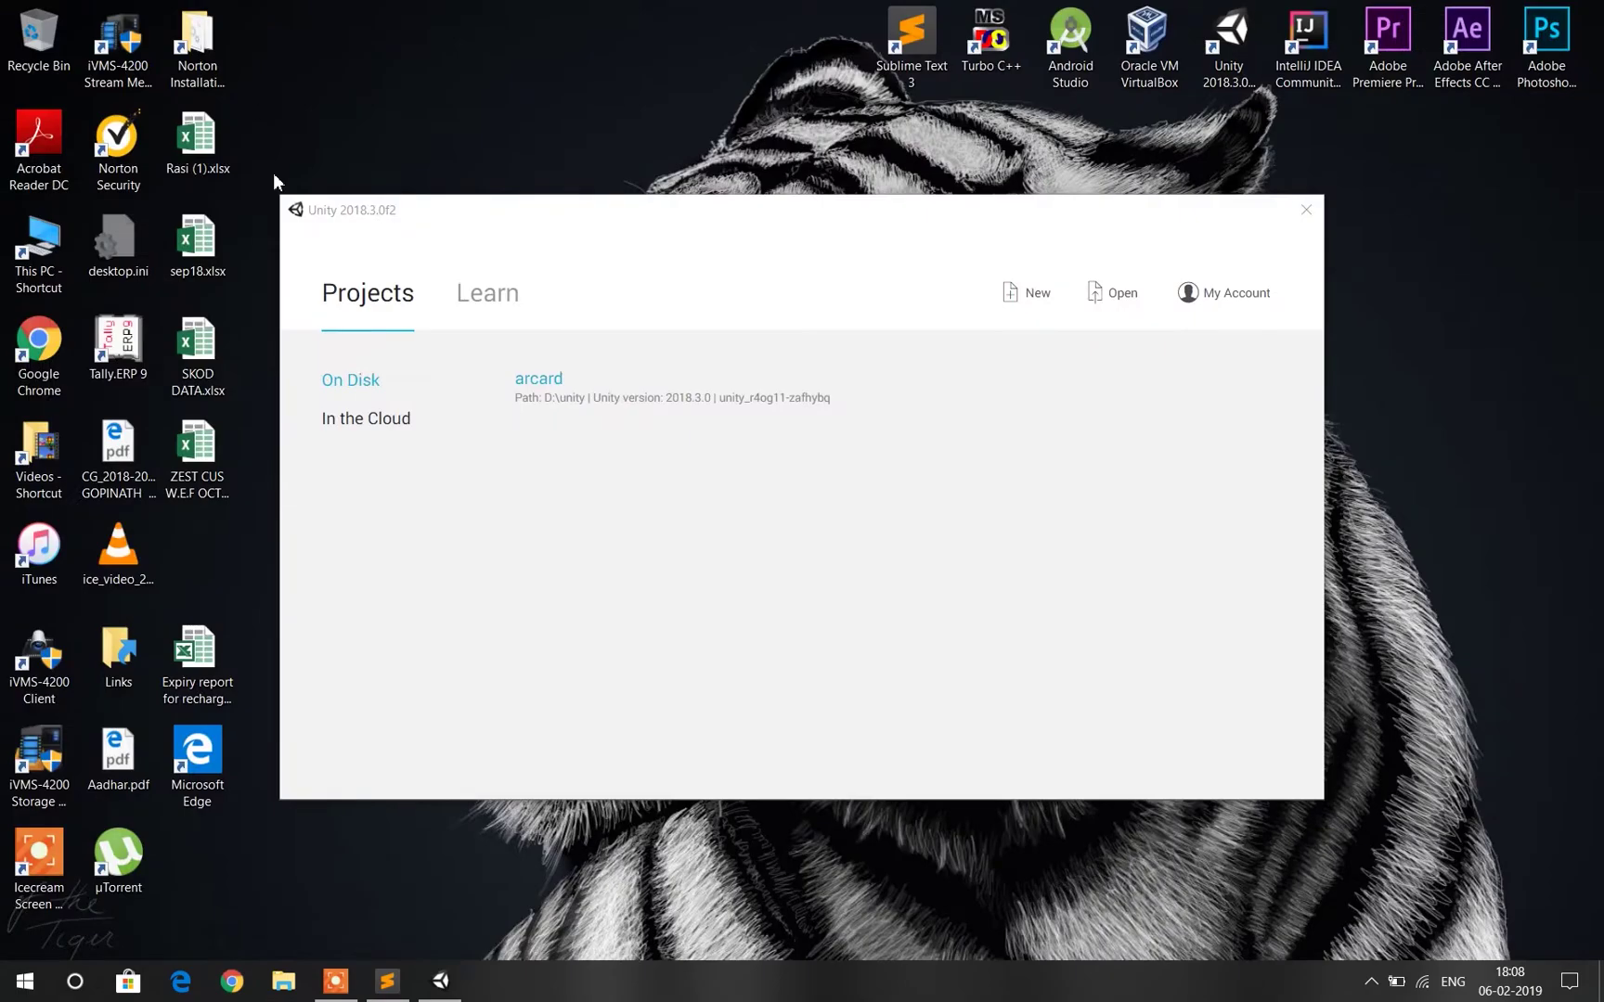
left_click(1037, 293)
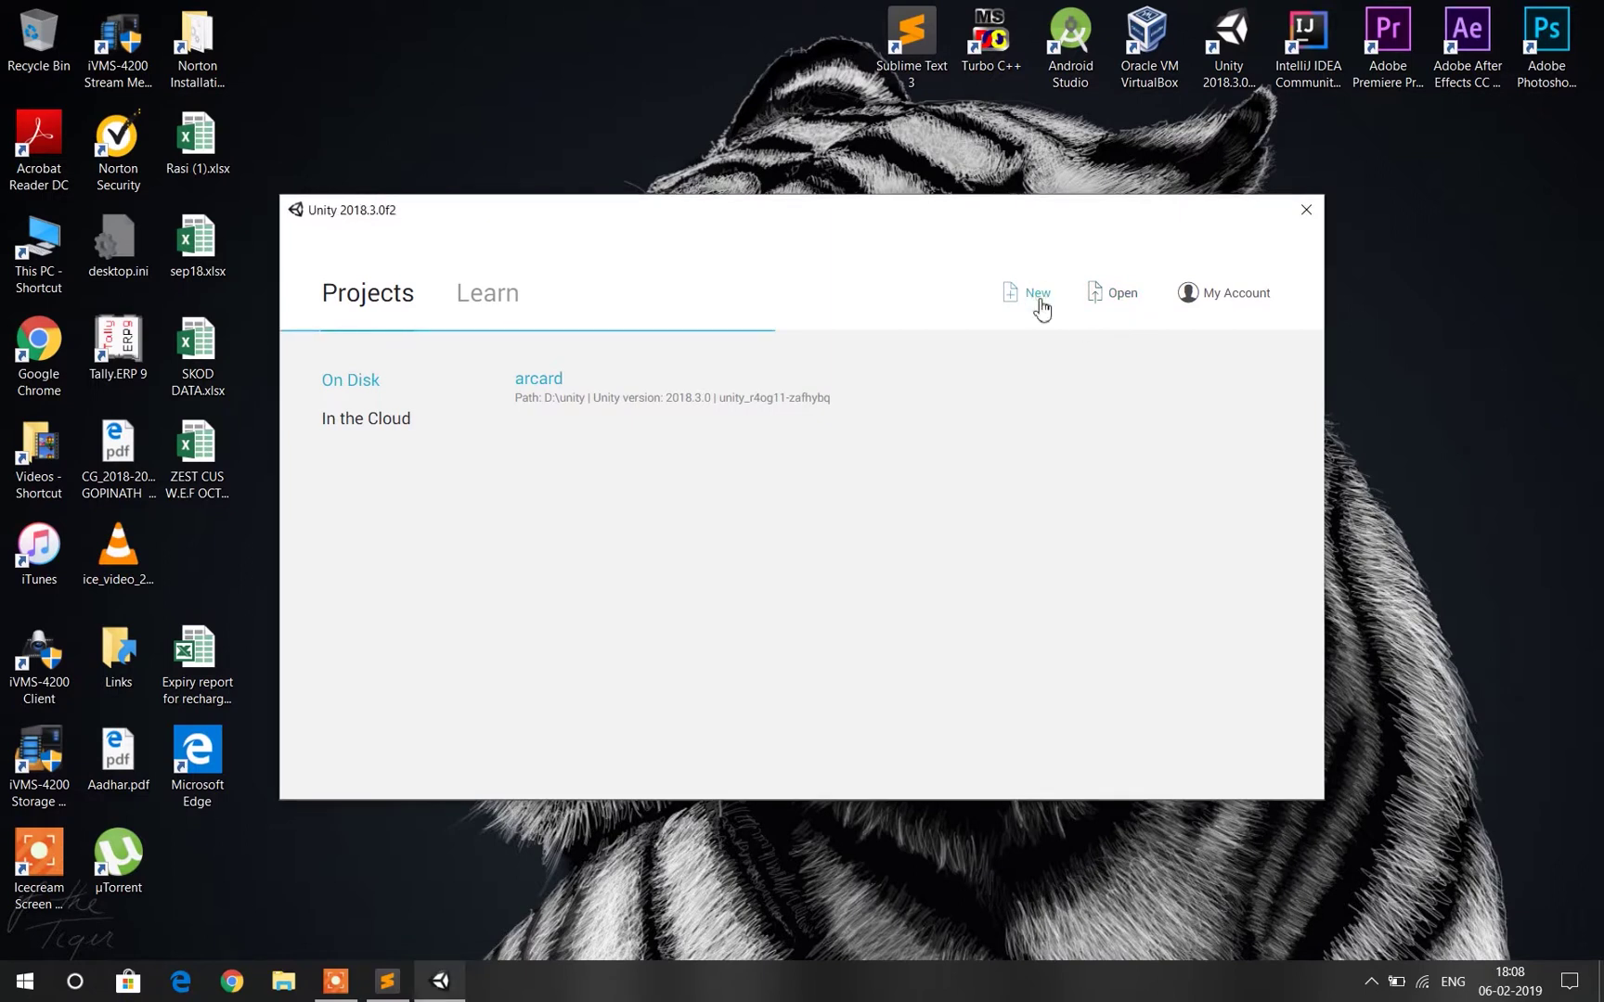
left_click(761, 453)
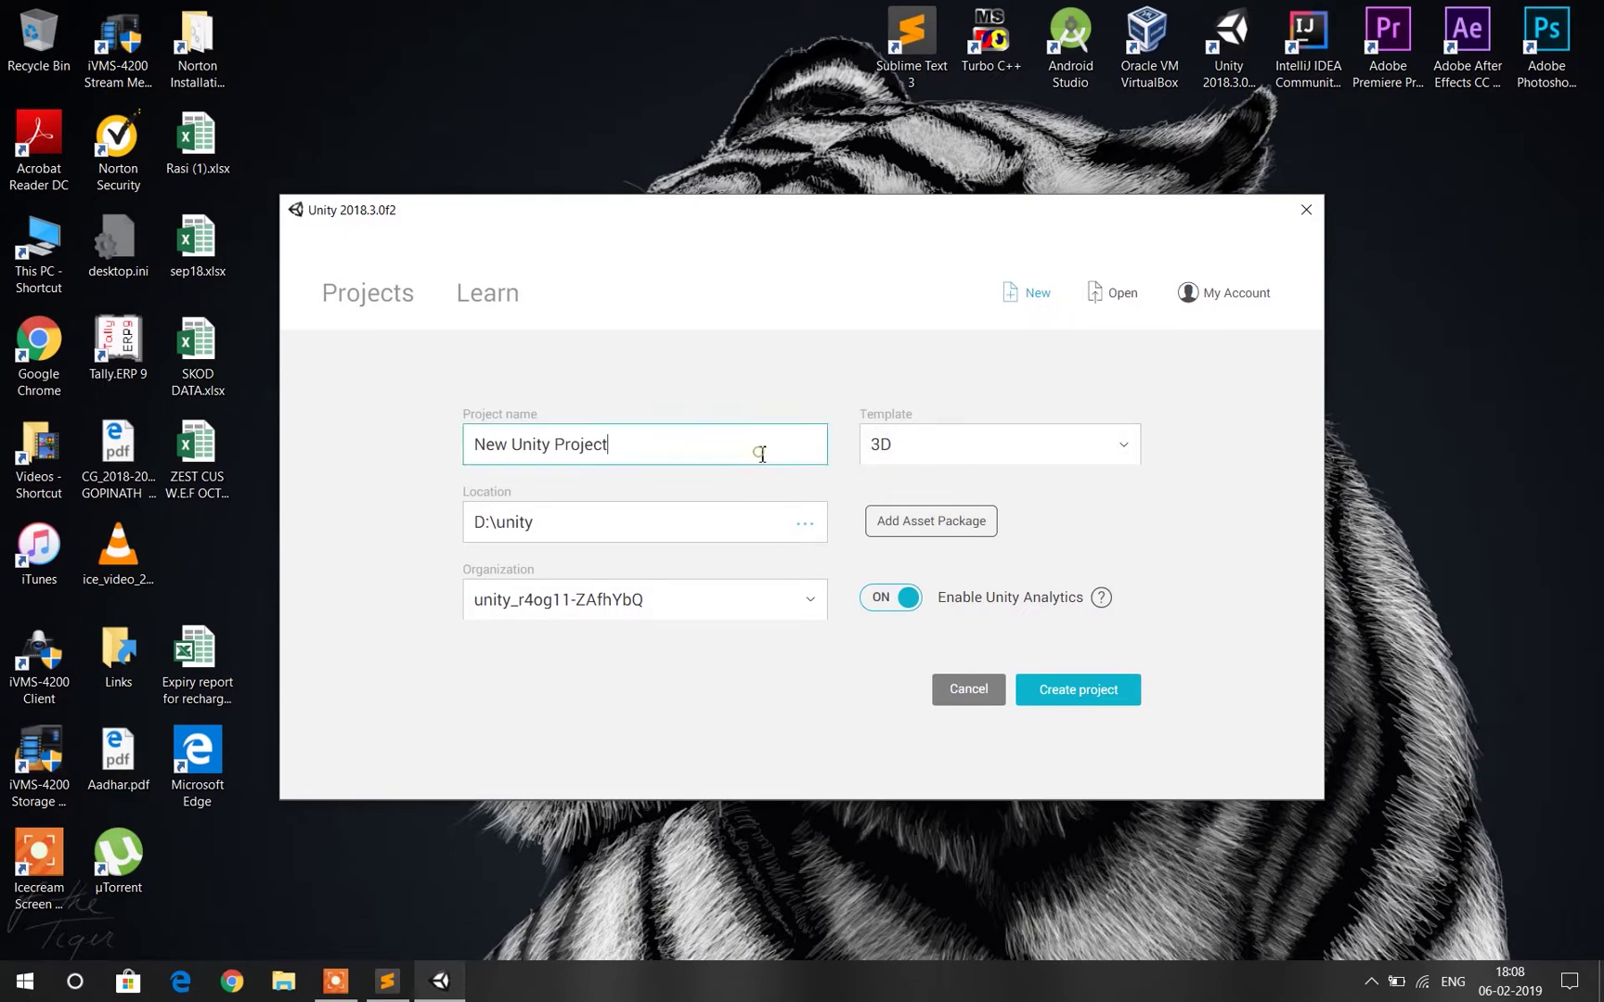
triple_click(761, 453)
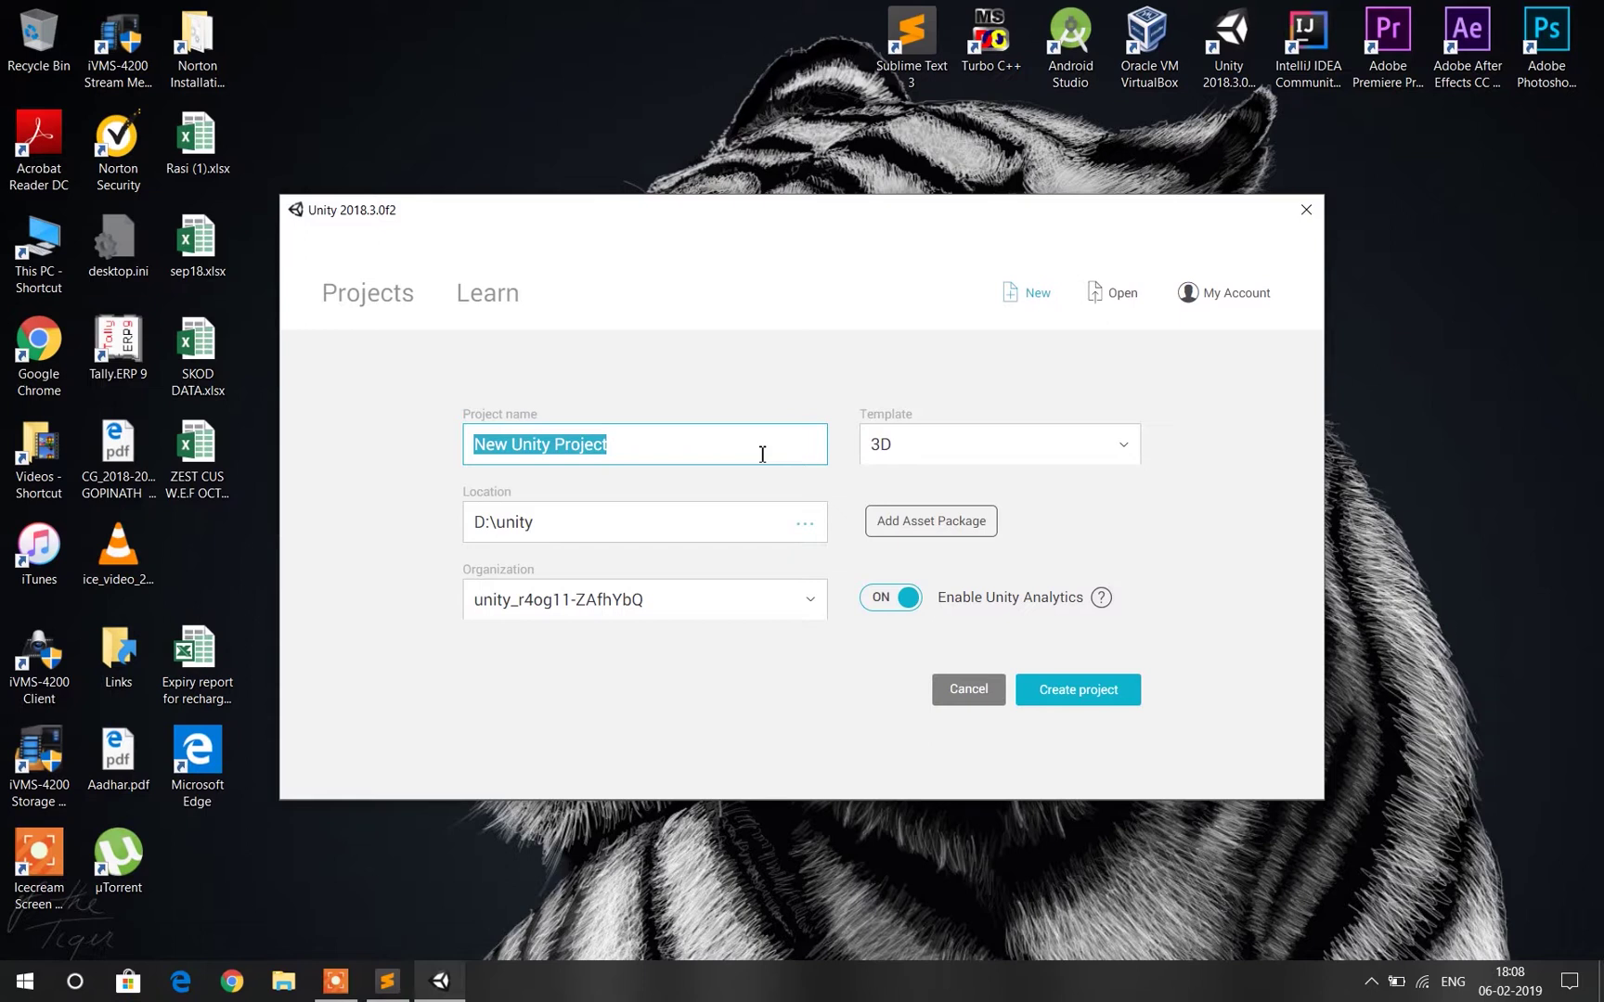
key("BackSpace")
type("arcard2")
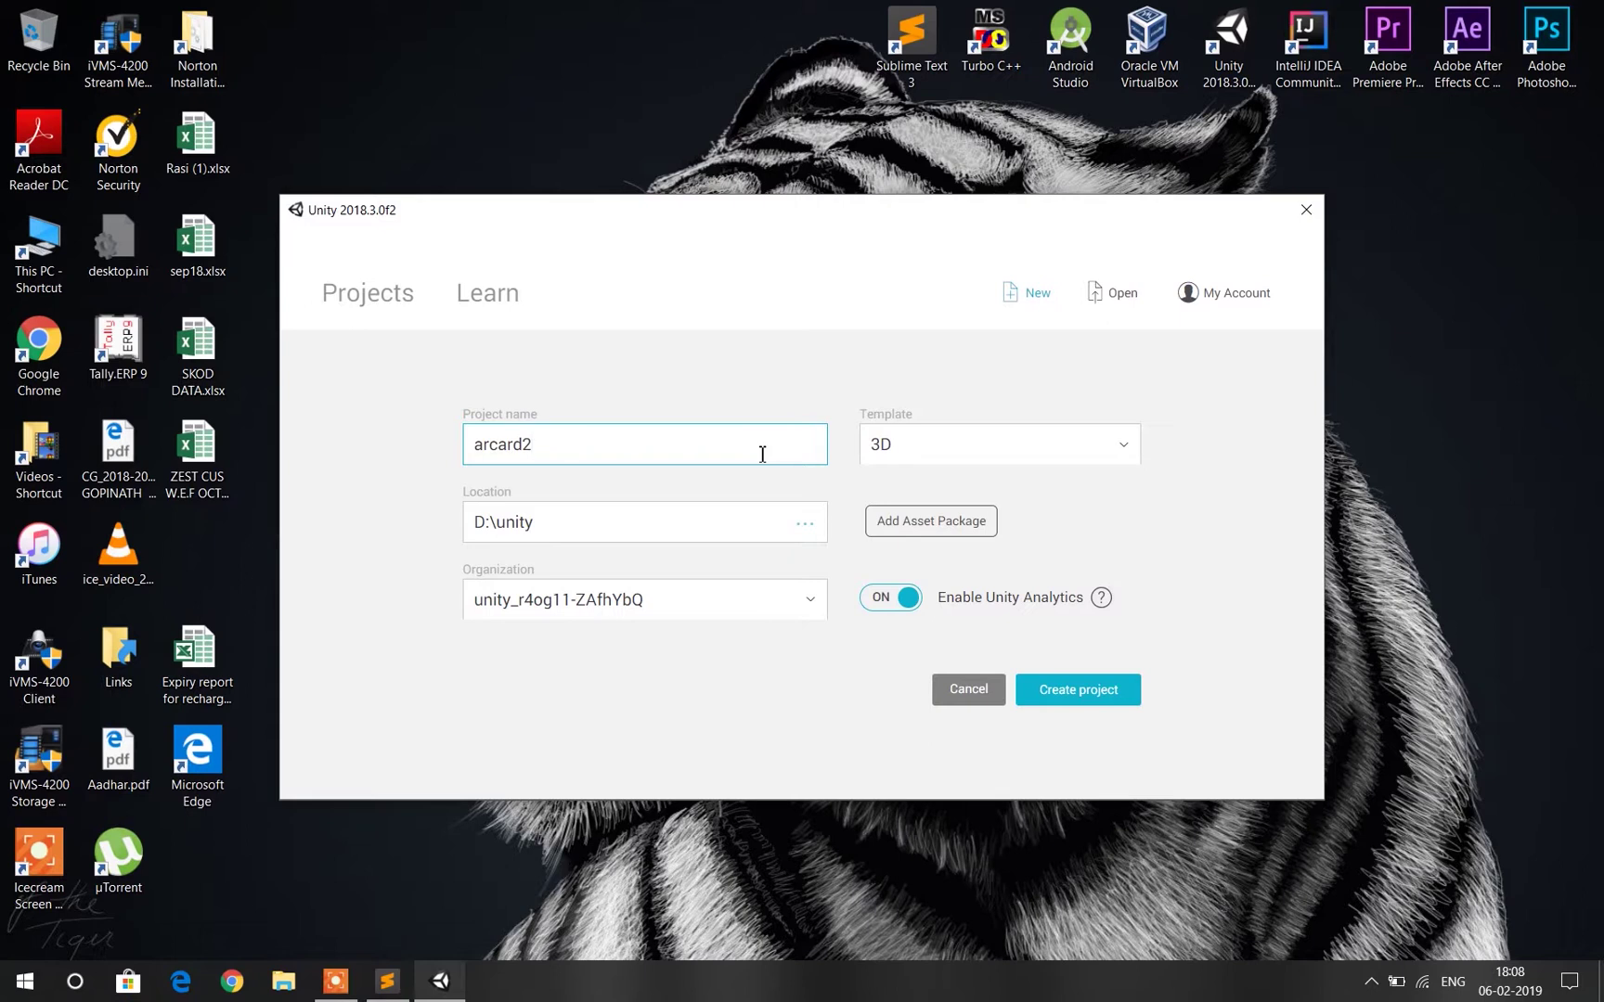
key("Return")
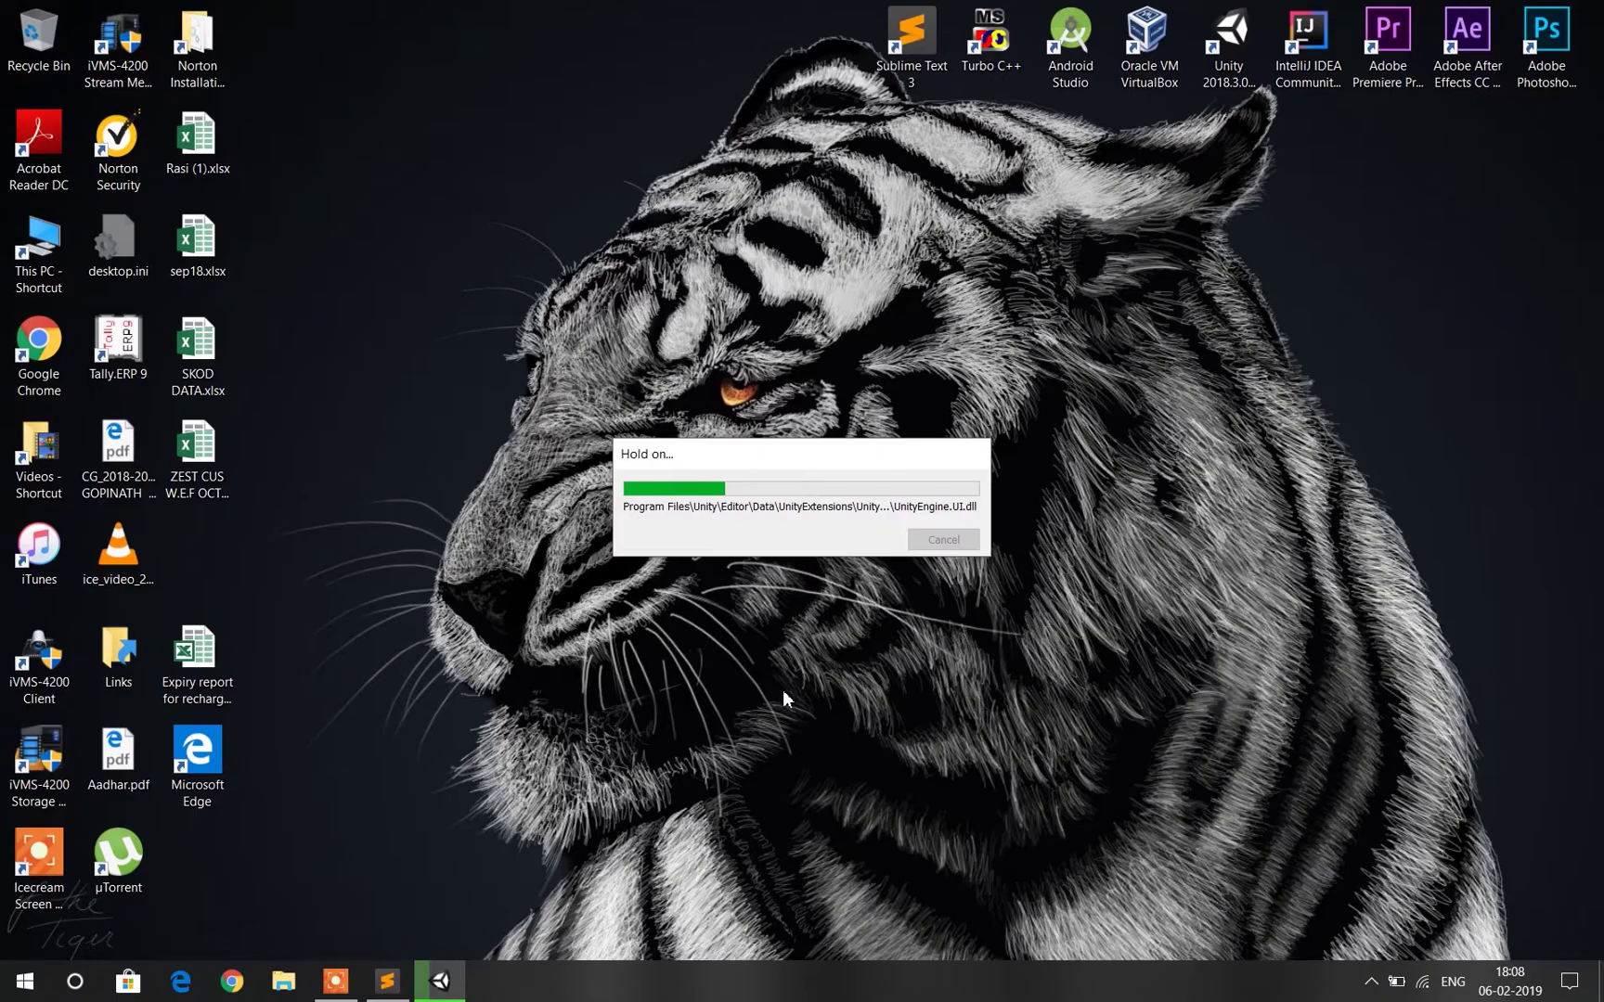
Select and copy the whole 380-character licence key in Sublime Text.
key("alt+Tab")
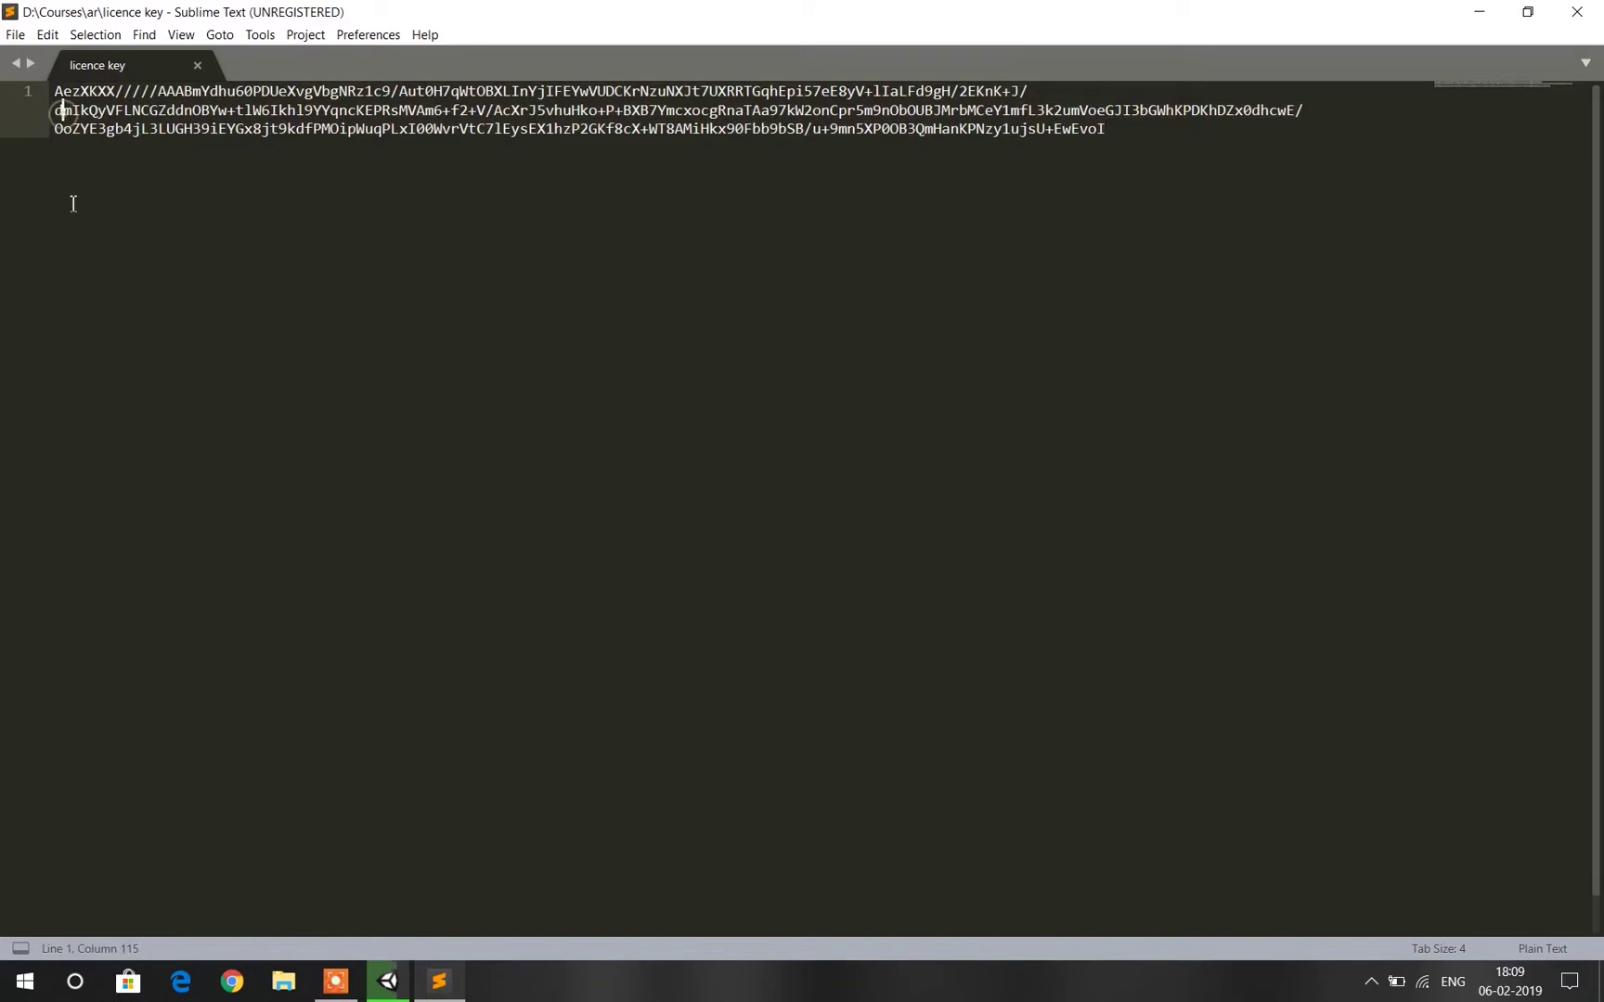
key("ctrl+a")
right_click(353, 123)
left_click(397, 160)
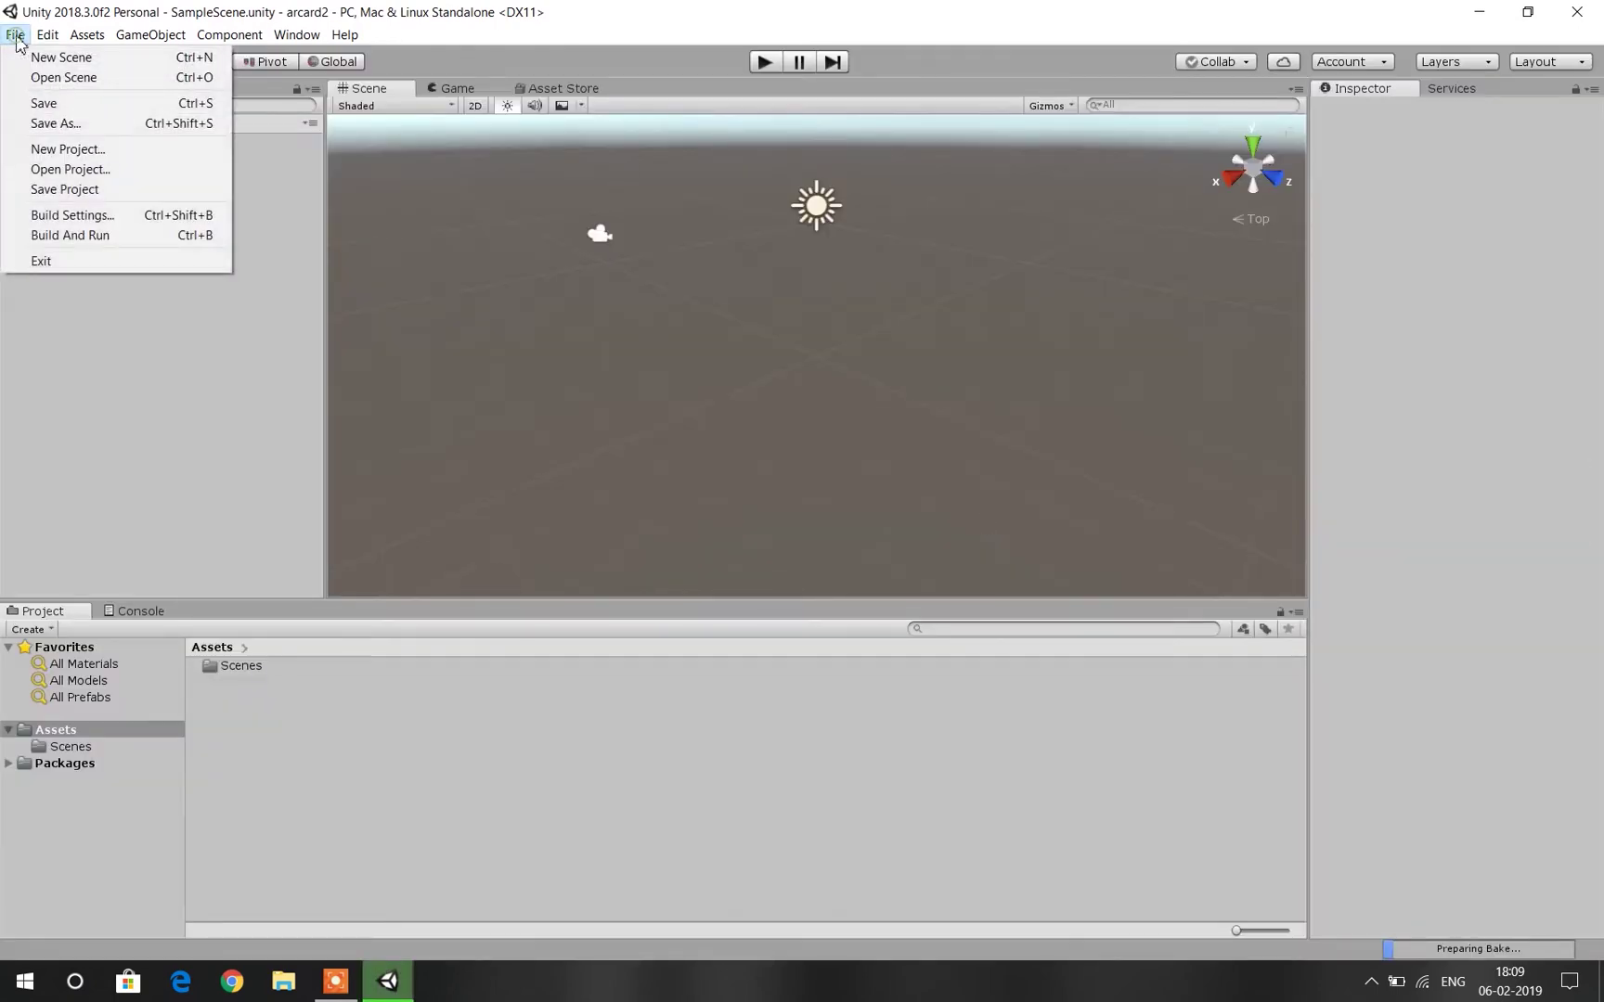
Switch the build platform to Android and tick Vuforia Augmented Reality Supported.
left_click(85, 217)
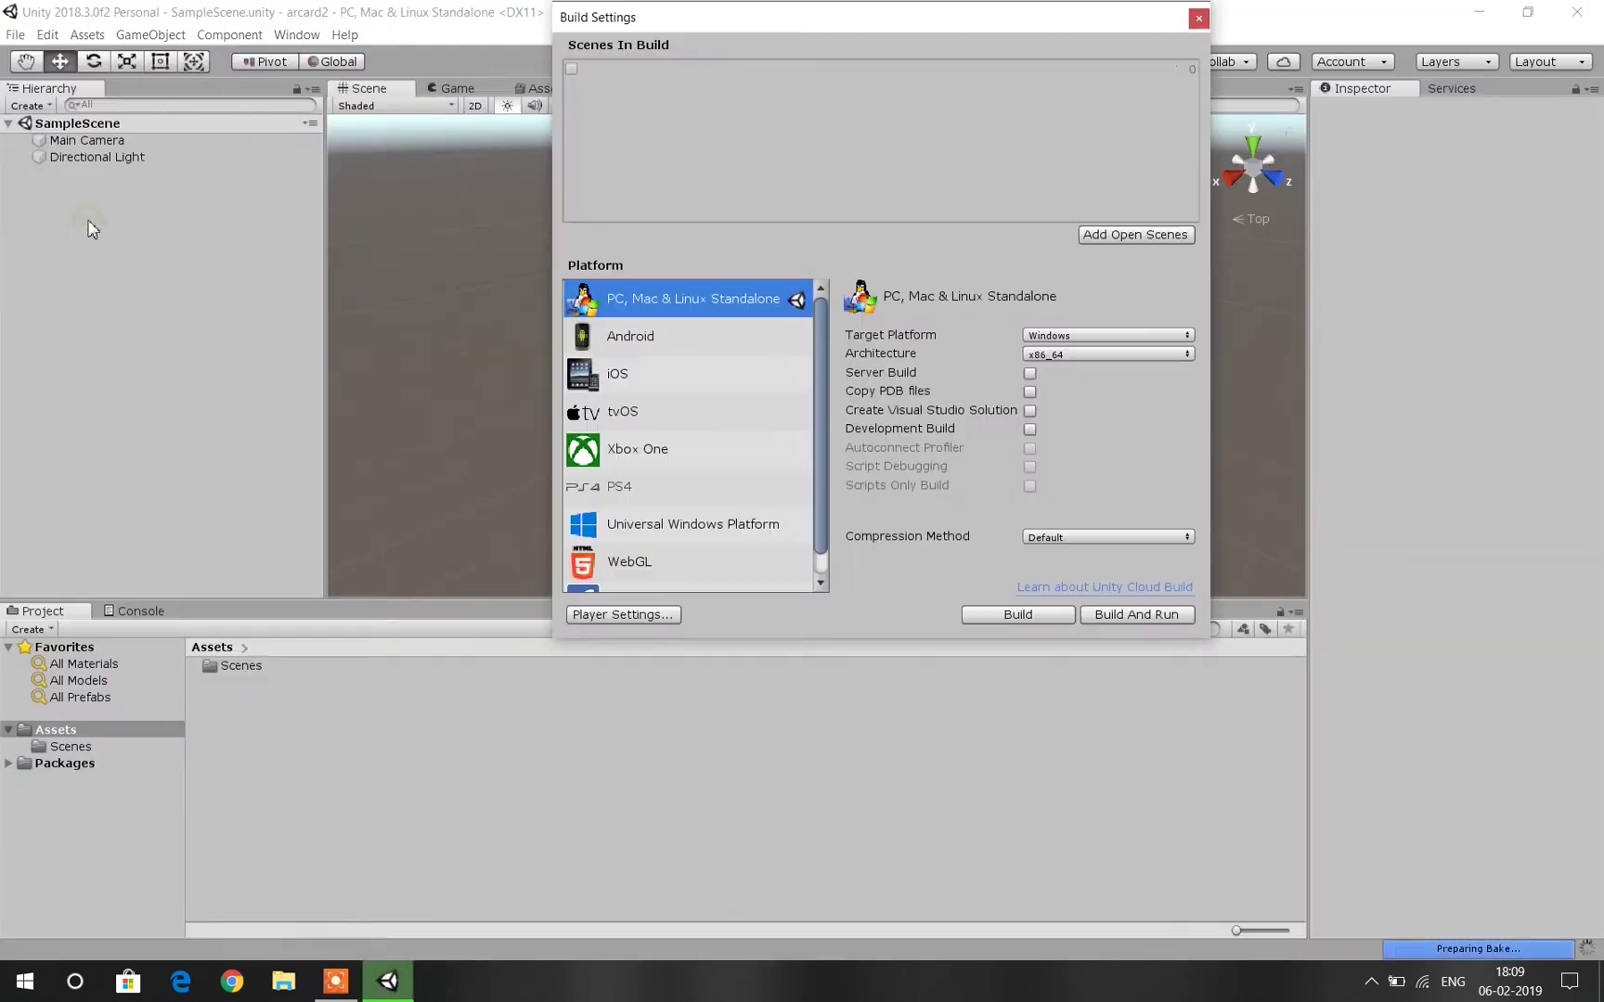
left_click(686, 350)
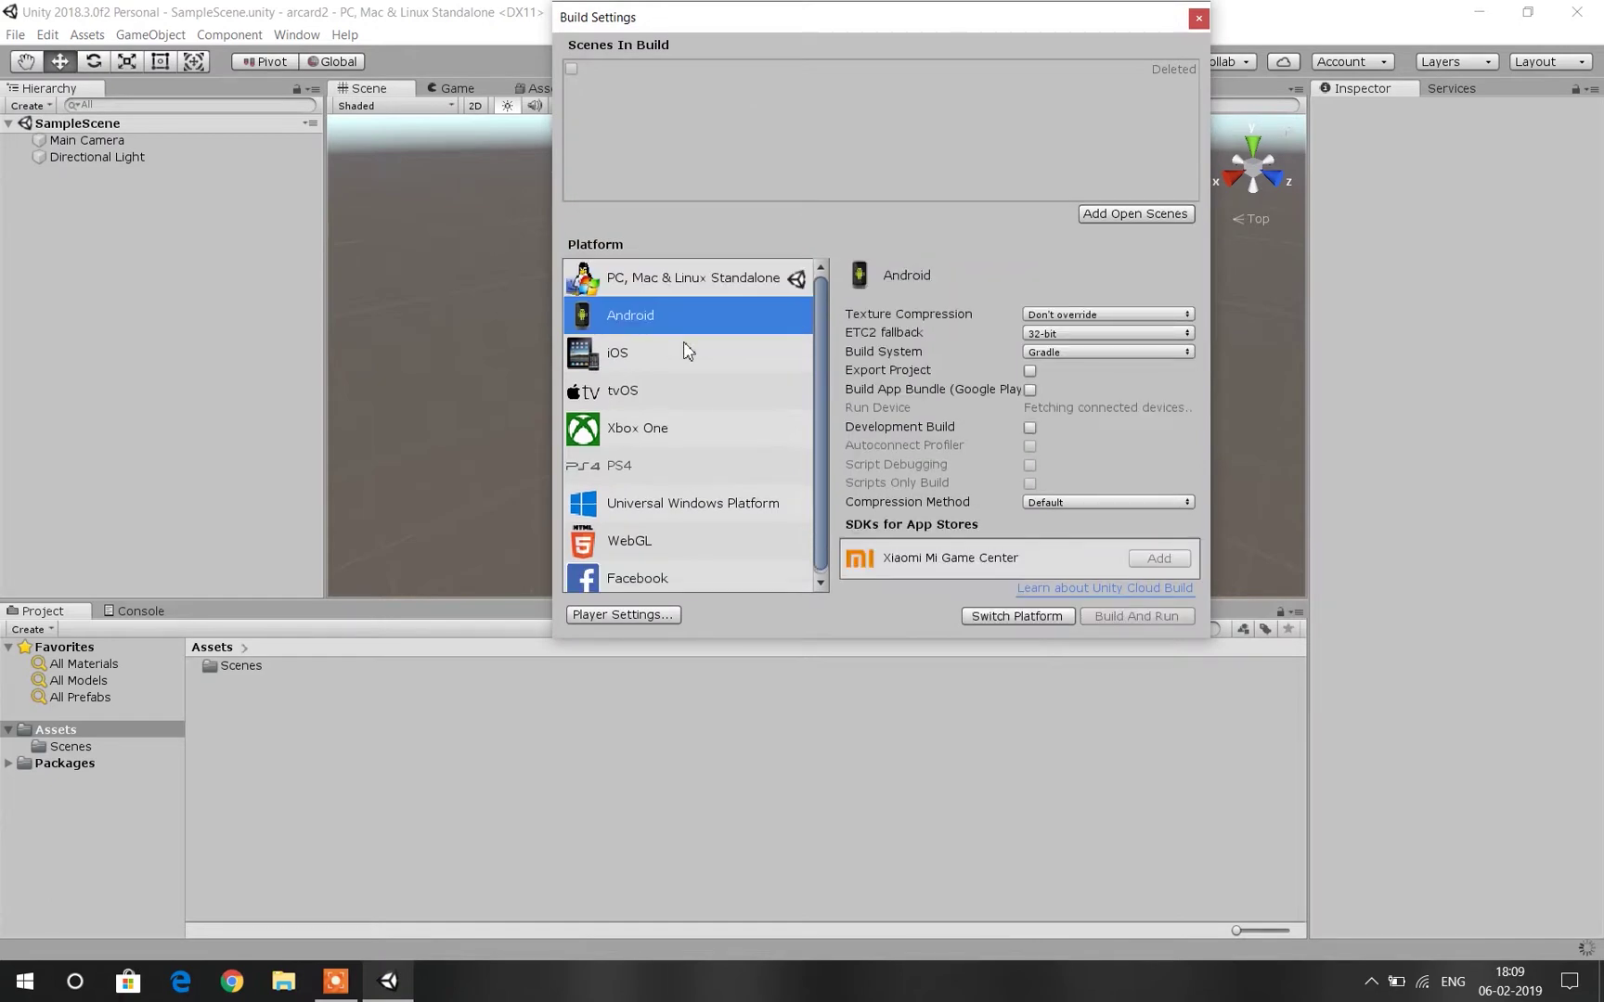
left_click(1036, 620)
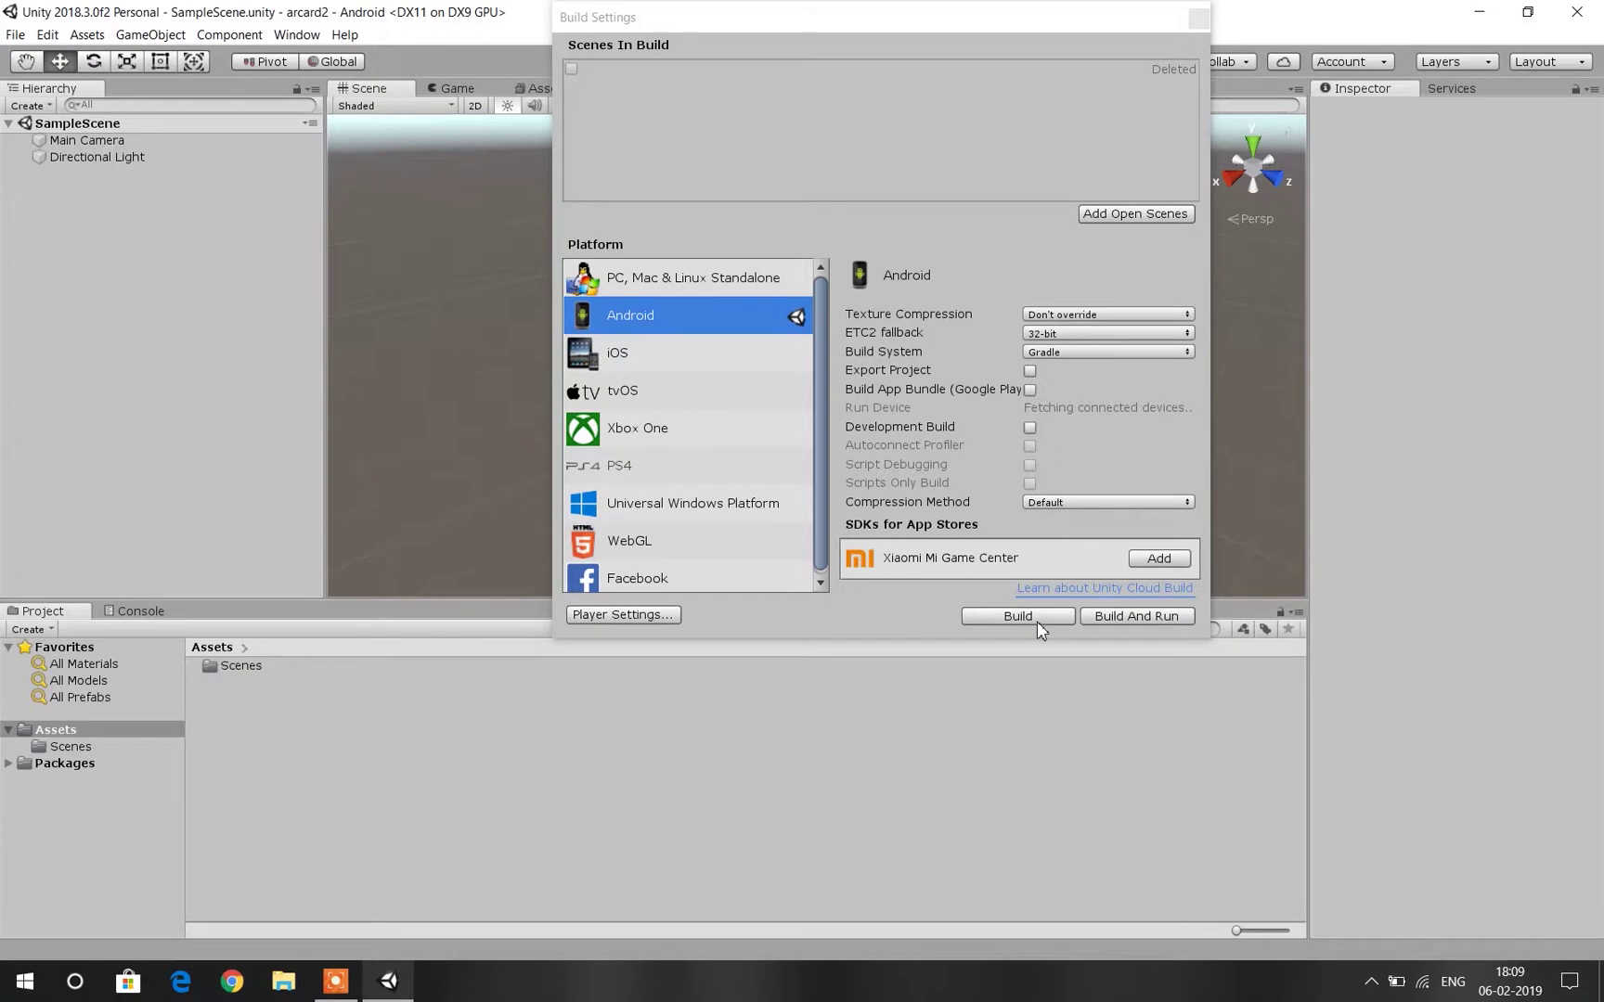
left_click(608, 617)
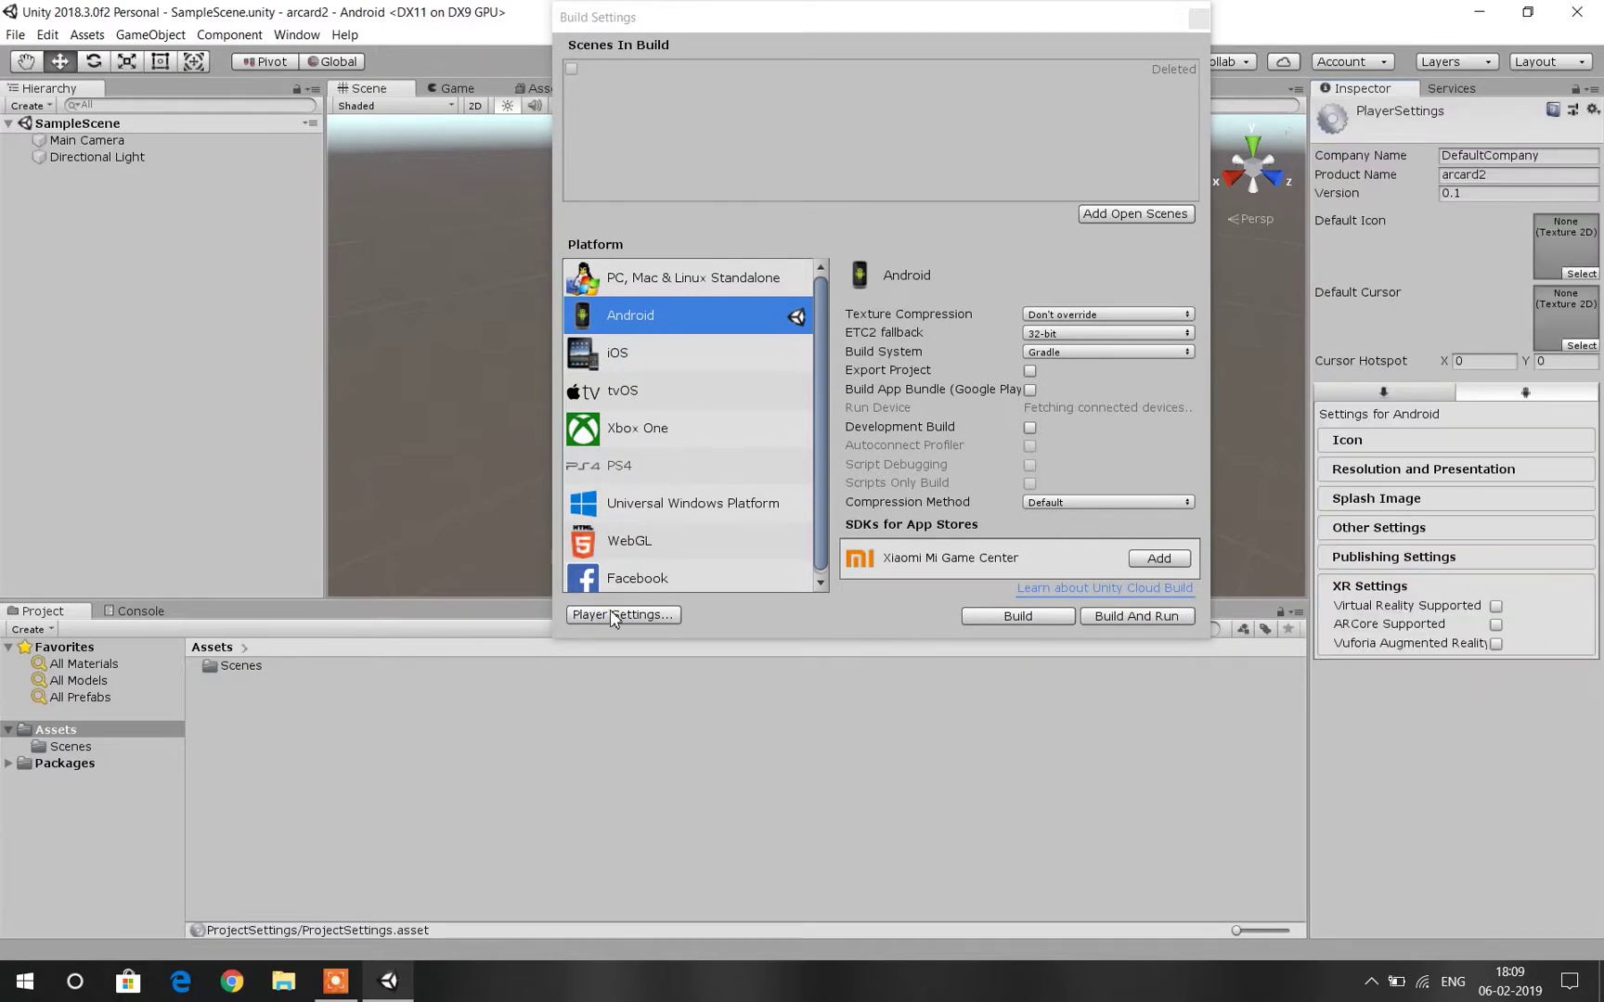
left_click(1497, 645)
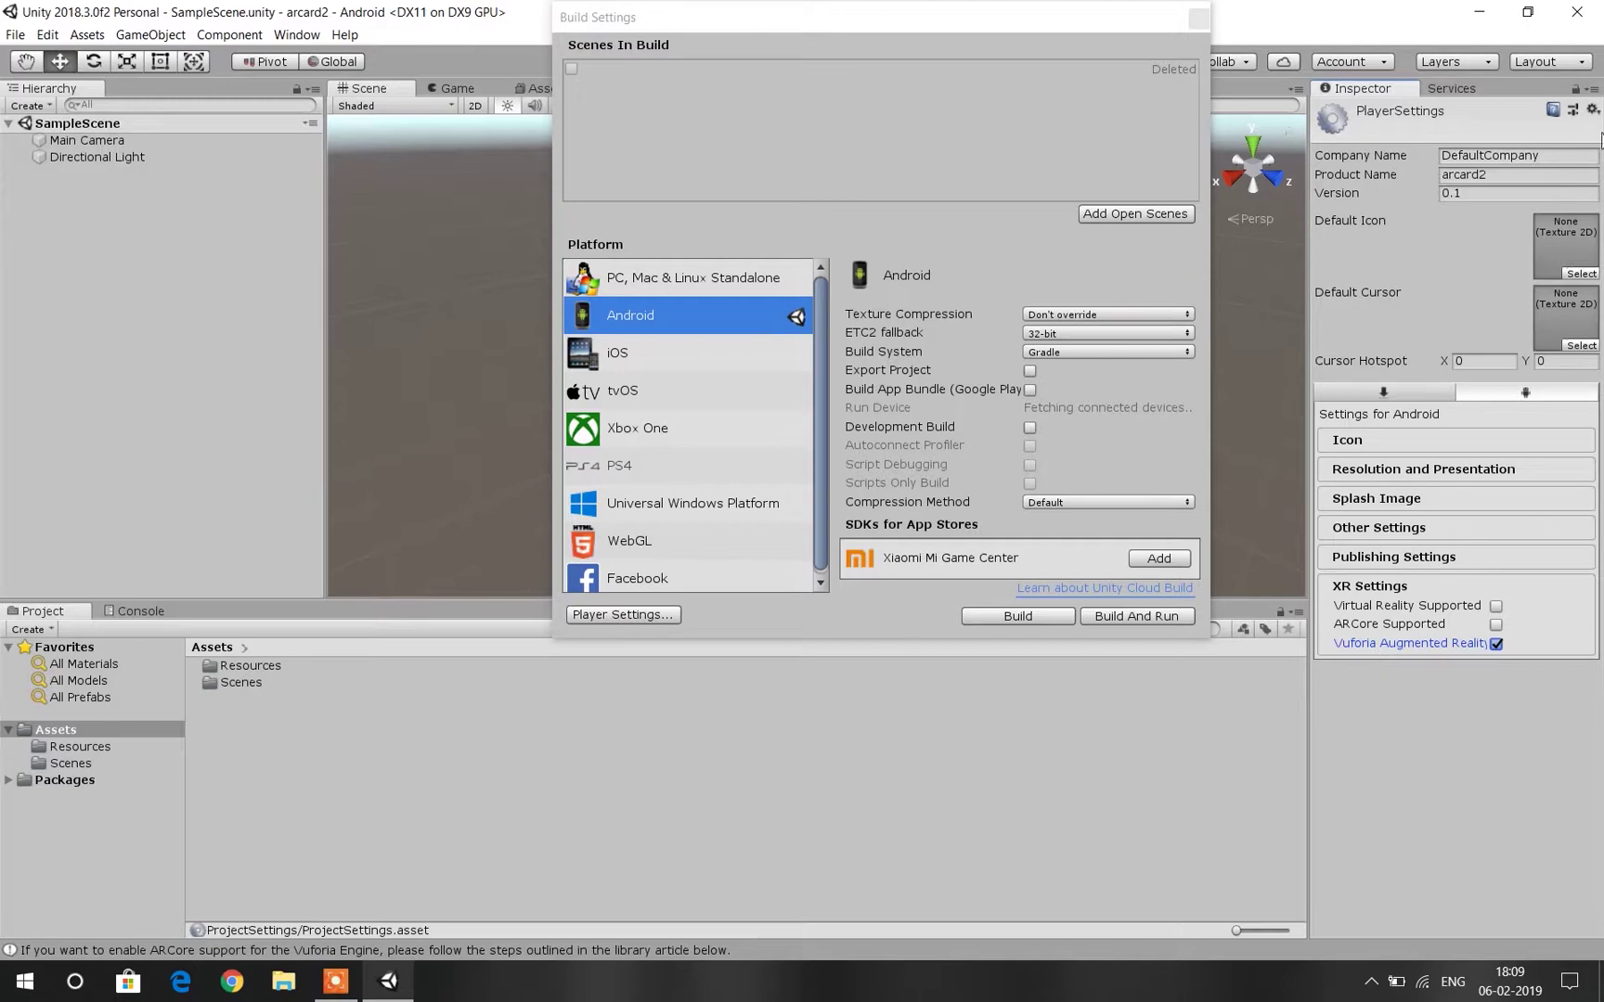
Set Company Name to rr and the Android package name to com.rr.arcard2.
left_click(1543, 155)
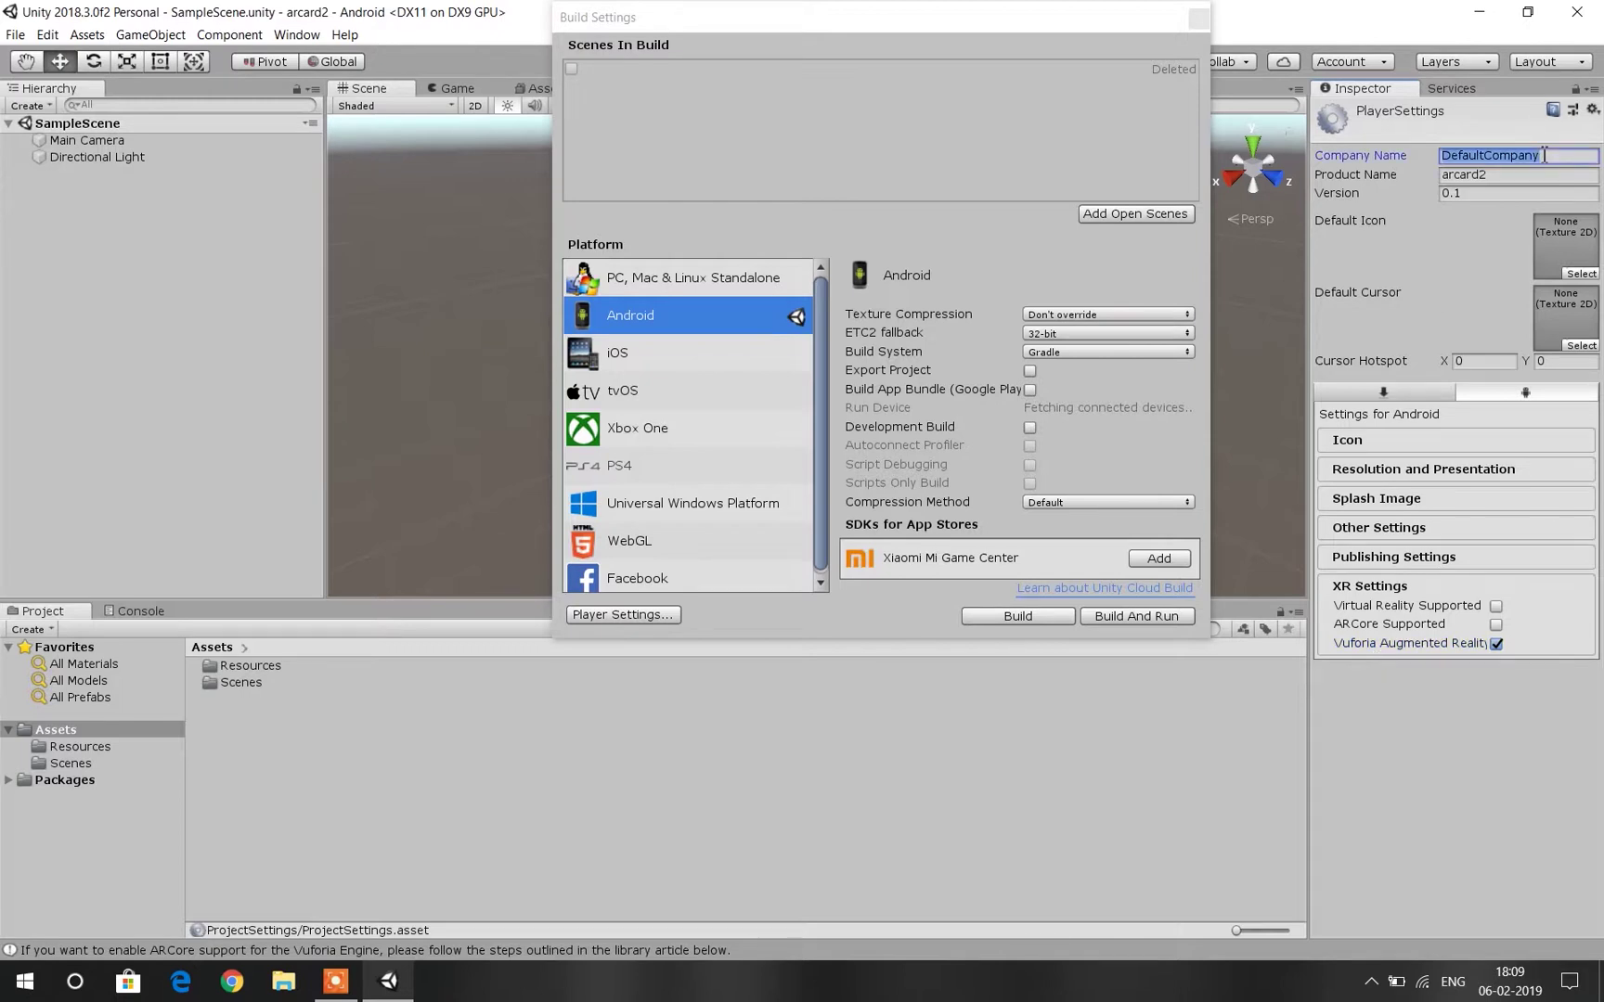
type("r")
left_click(1405, 528)
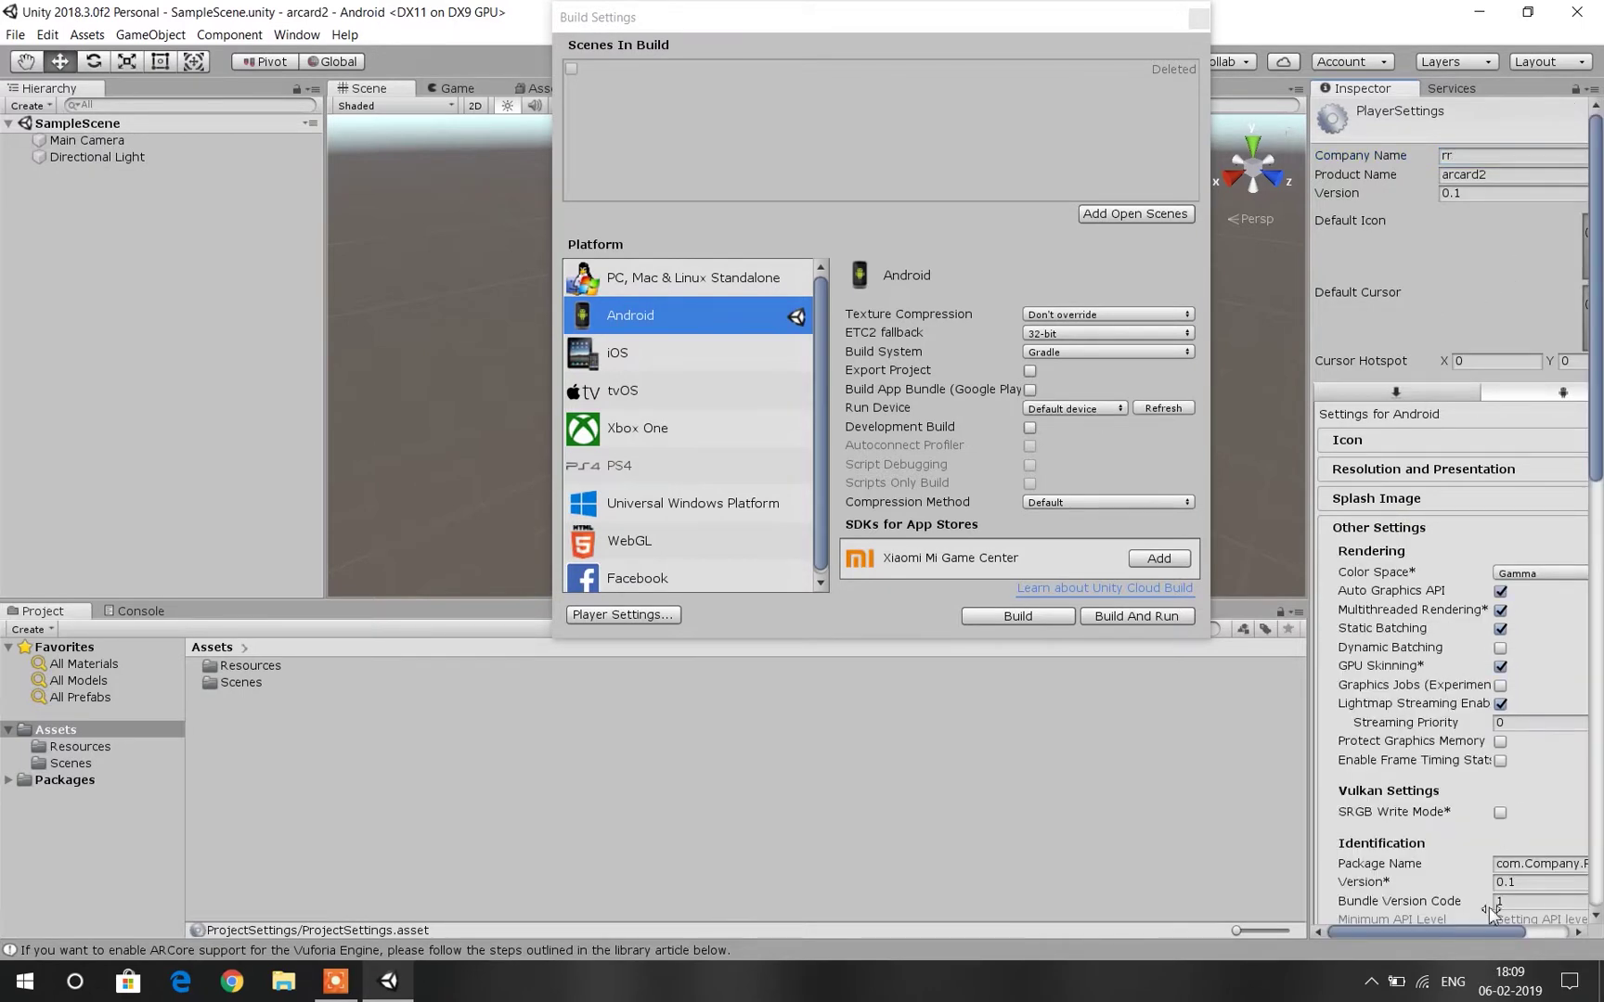
left_click_drag(1599, 353, 1599, 376)
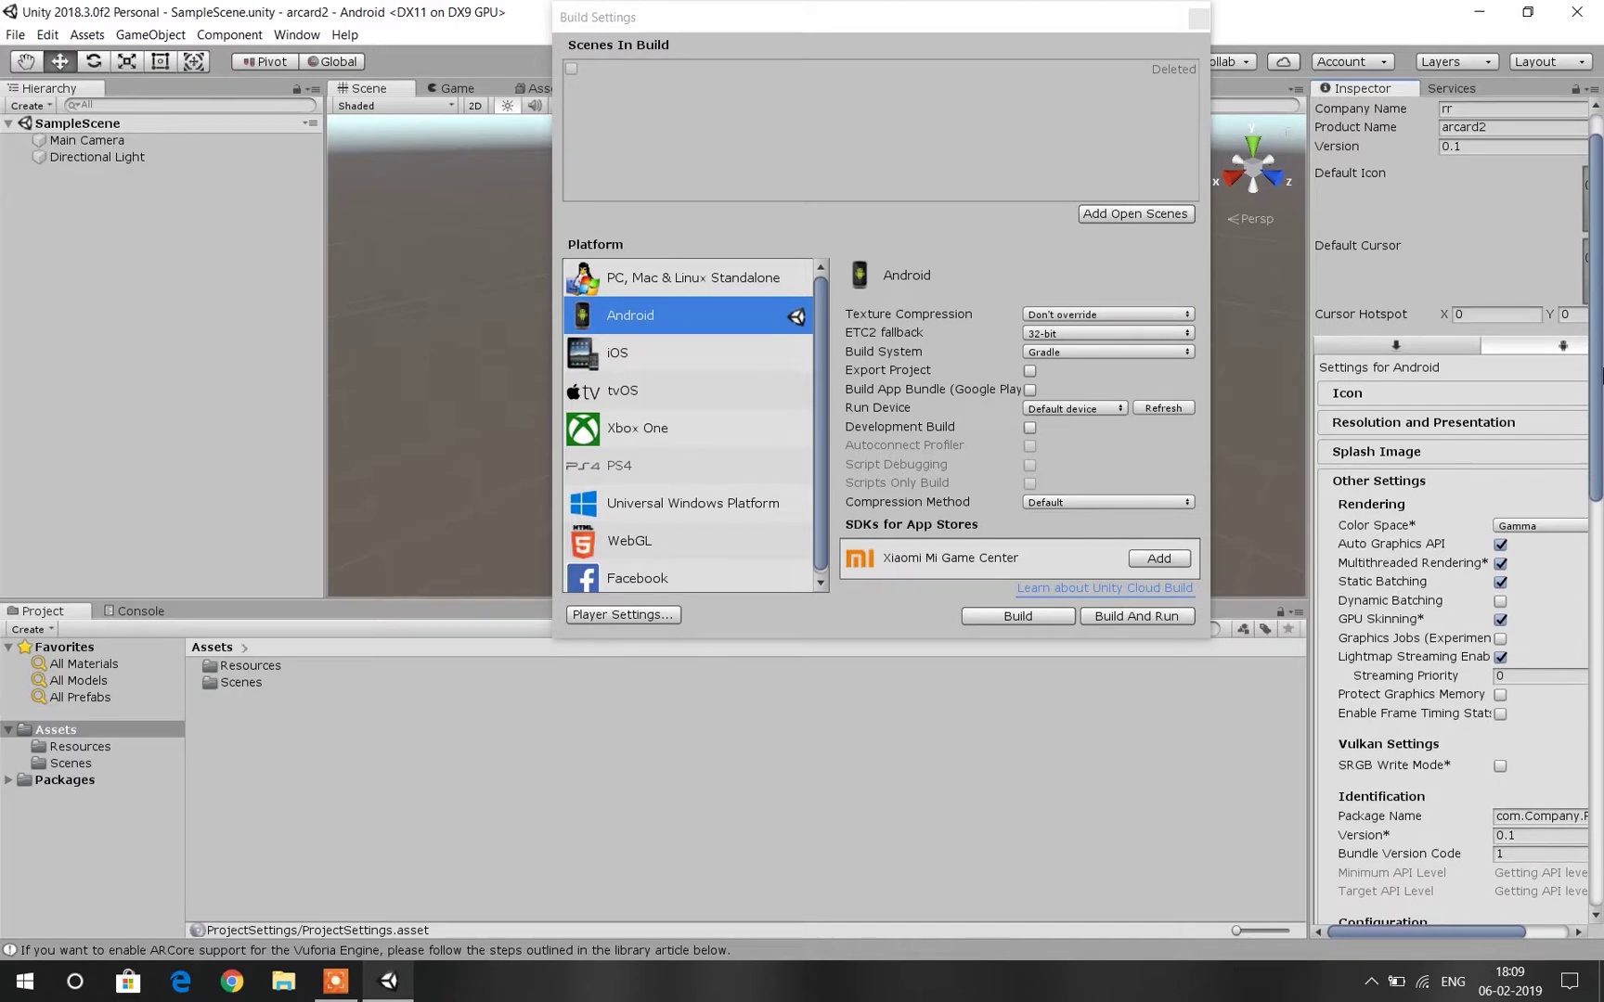
left_click(1578, 817)
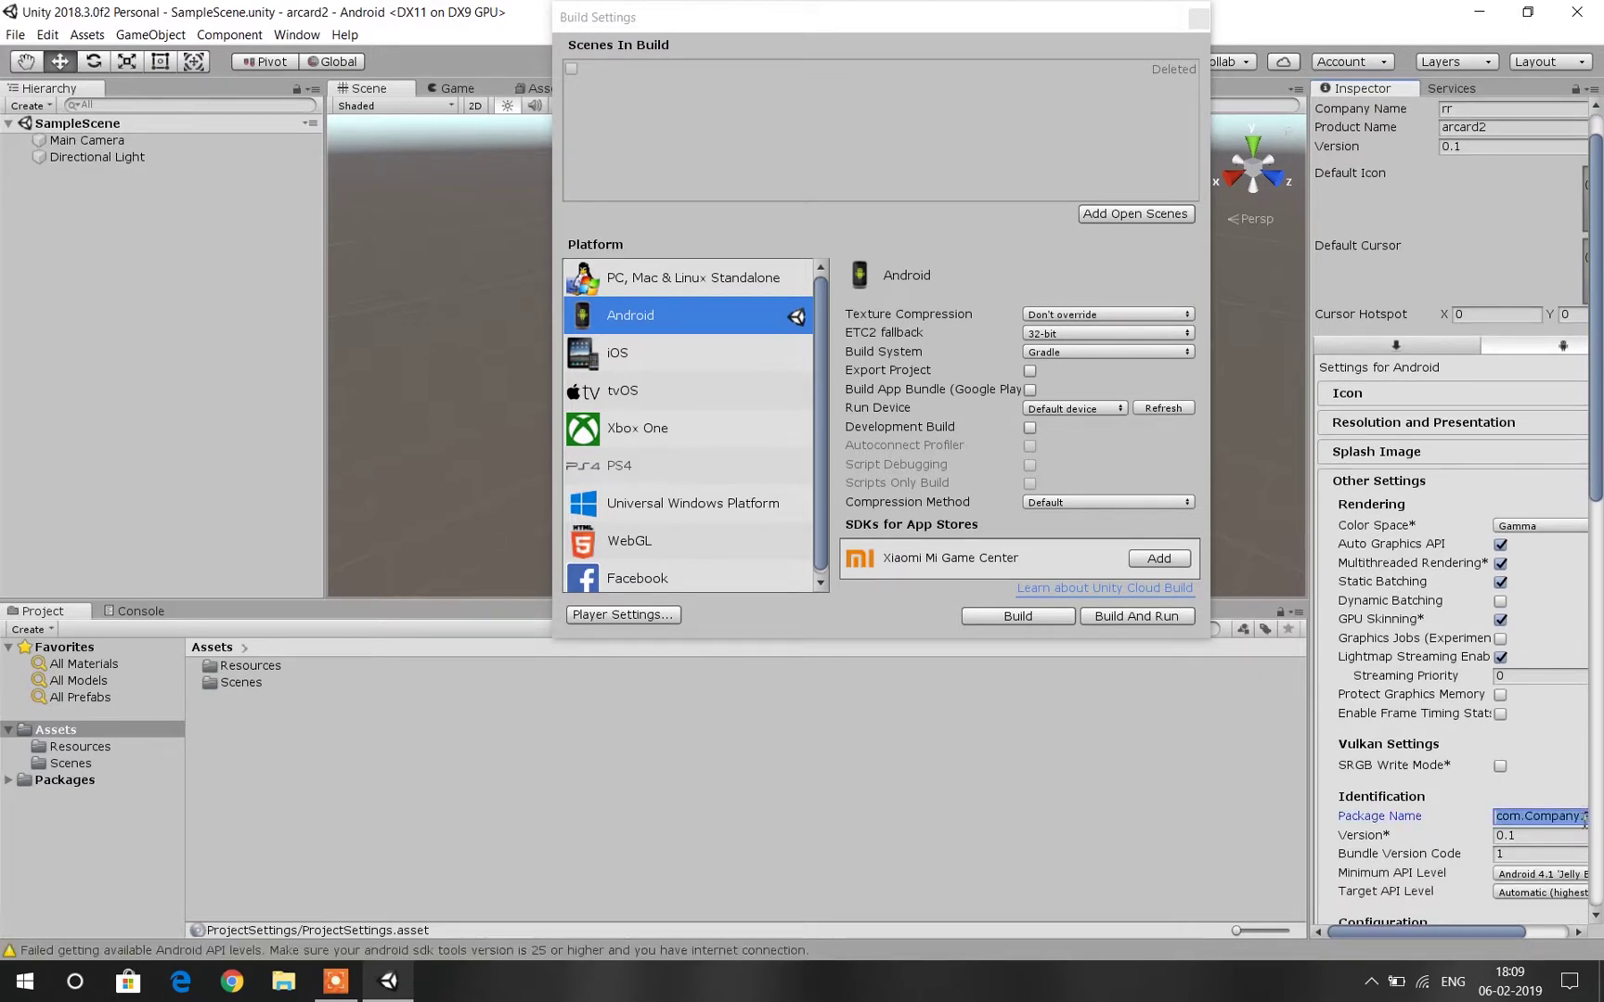
left_click(1581, 817)
key("BackSpace")
key("BackSpace")
key("BackSpace")
type("rr")
key("BackSpace")
key("BackSpace")
key("BackSpace")
key("BackSpace")
key("BackSpace")
key("BackSpace")
key("BackSpace")
key("BackSpace")
key("BackSpace")
key("BackSpace")
key("BackSpace")
key("BackSpace")
key("BackSpace")
scroll(1600, 835, "down", 15)
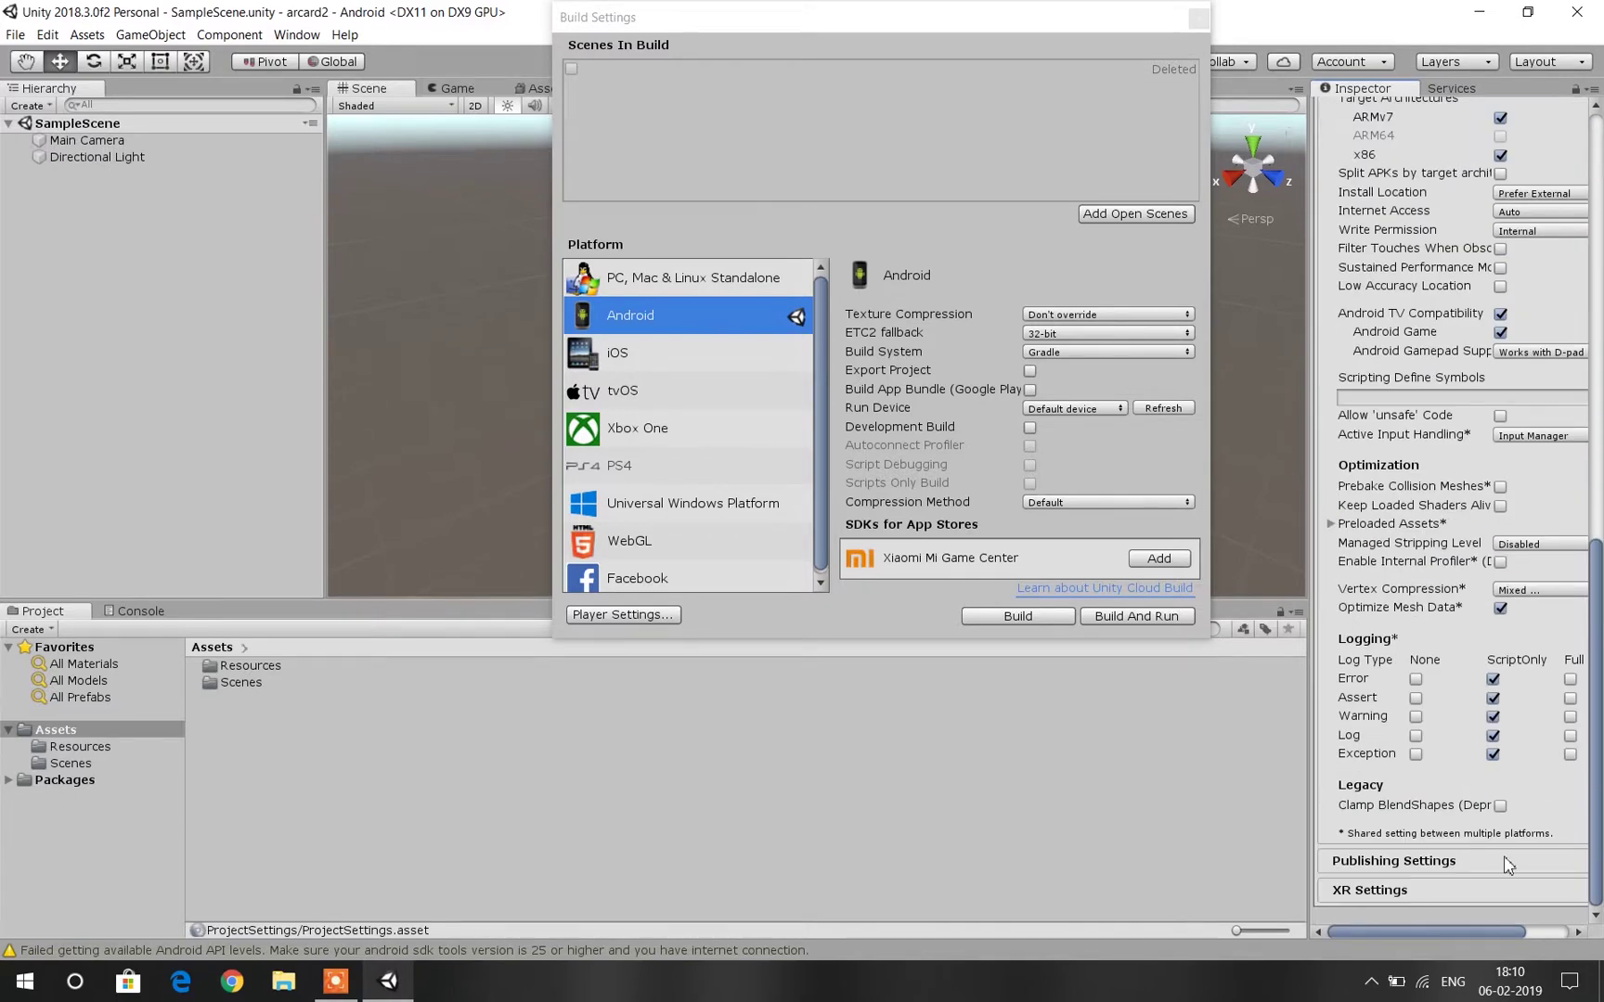
left_click(1414, 895)
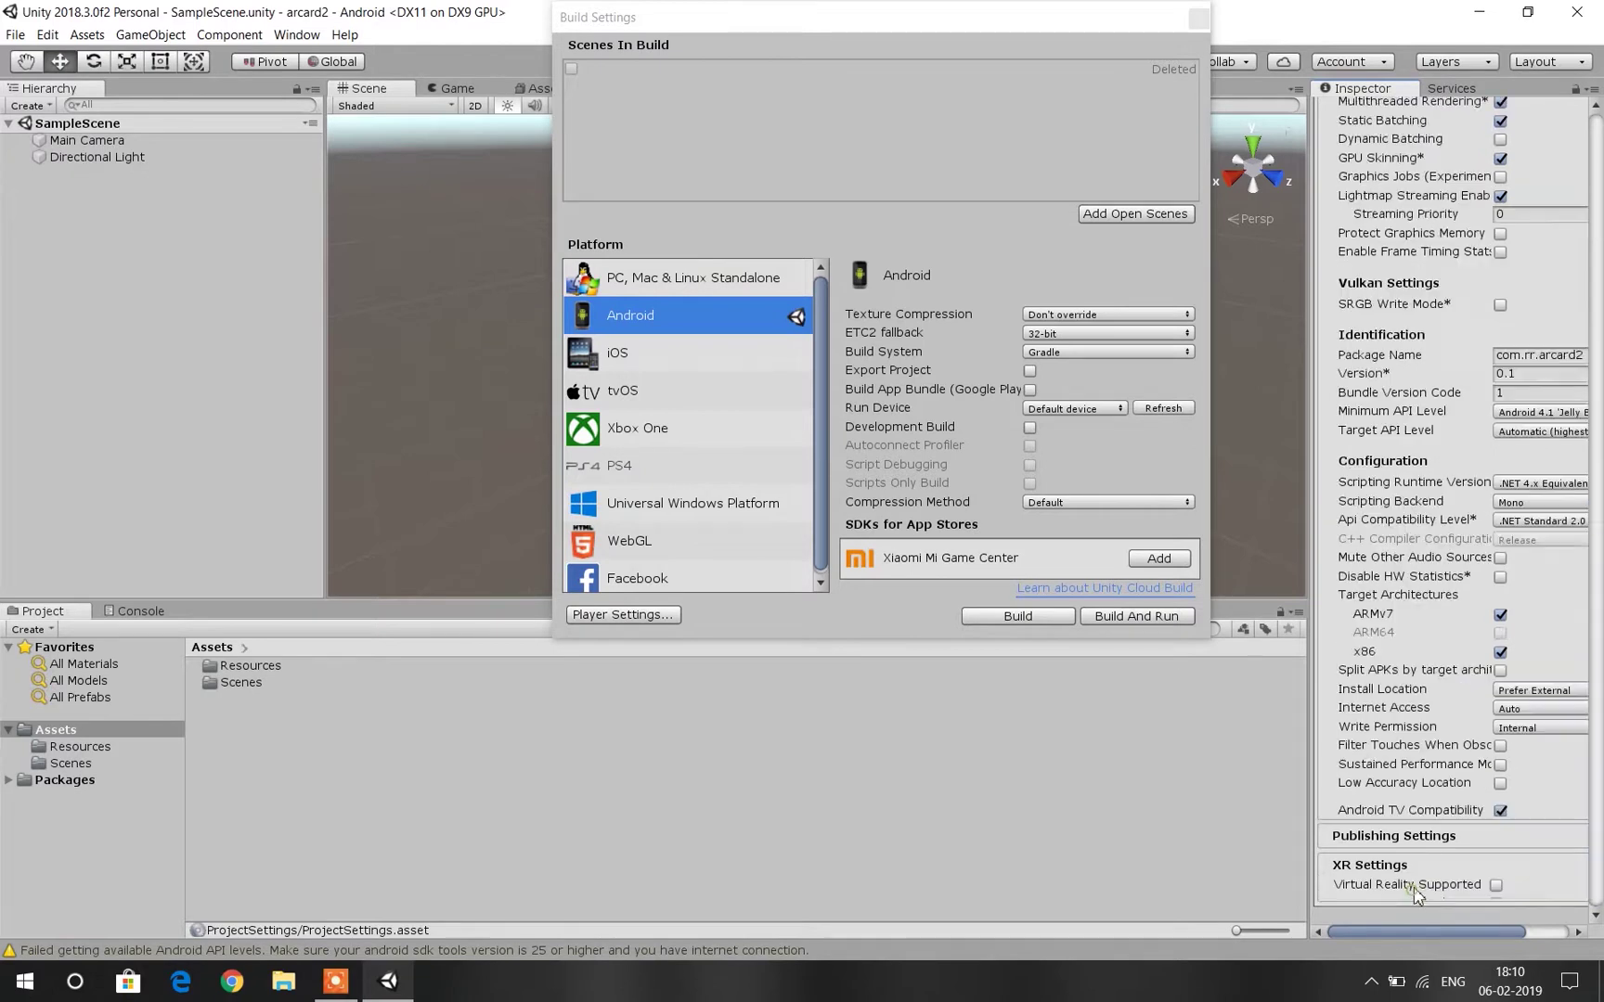
Import all files of D:\Courses\ar\arCard\arCard (1).unitypackage as a custom package.
left_click(1199, 18)
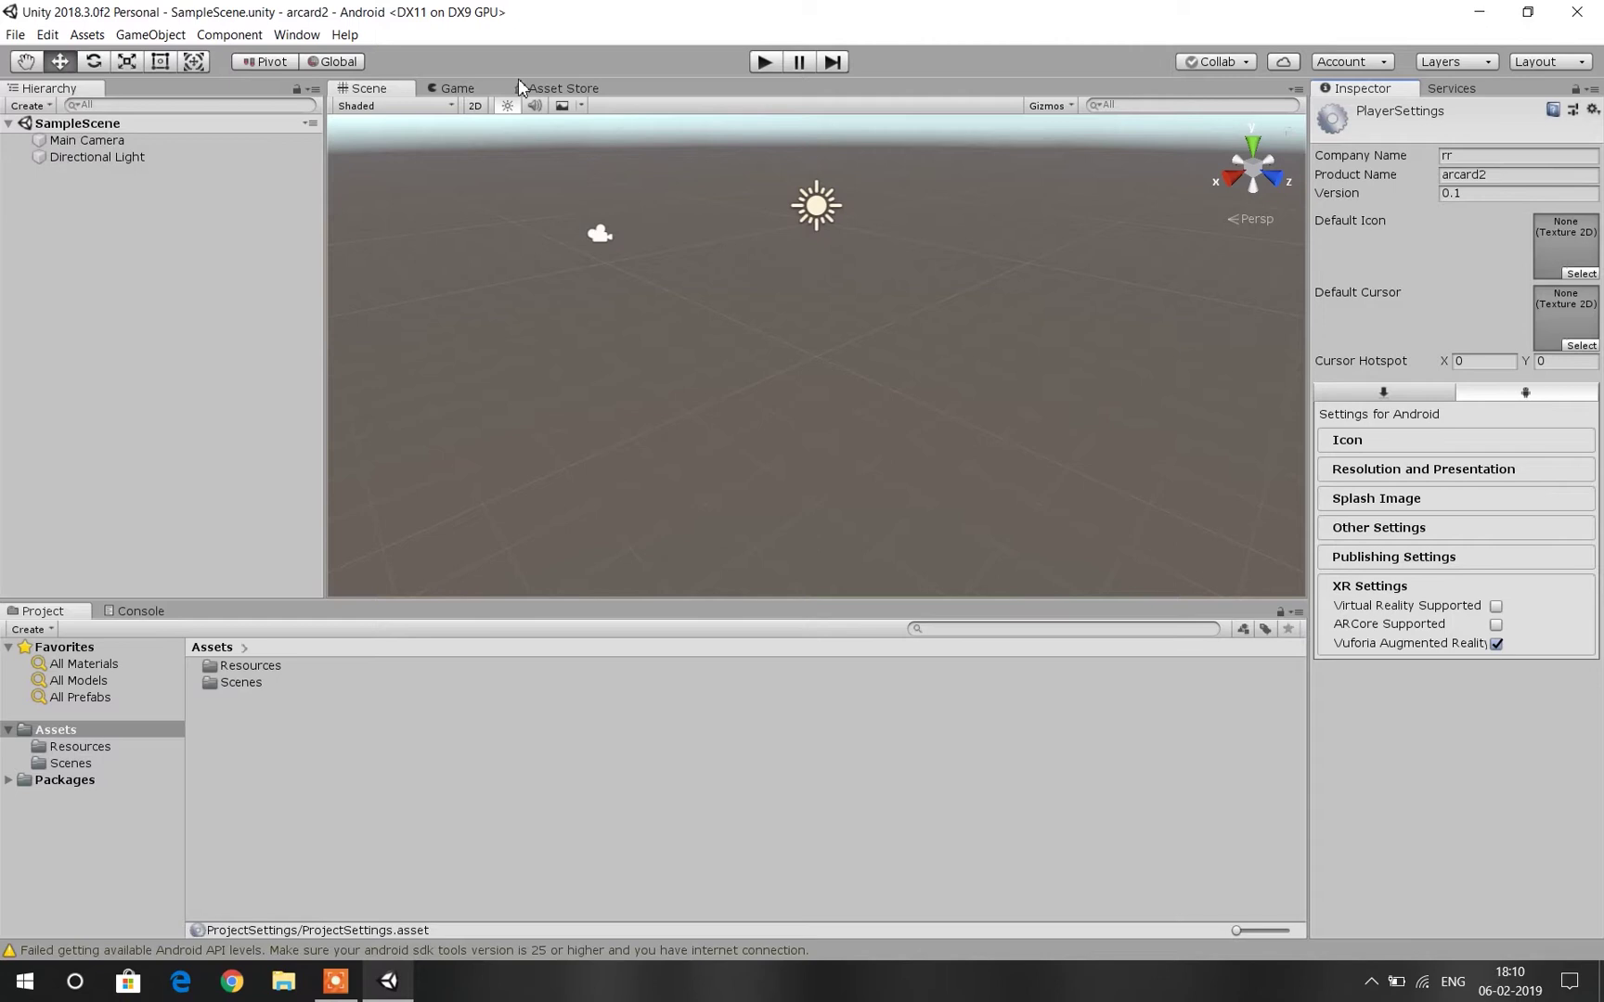
left_click(86, 34)
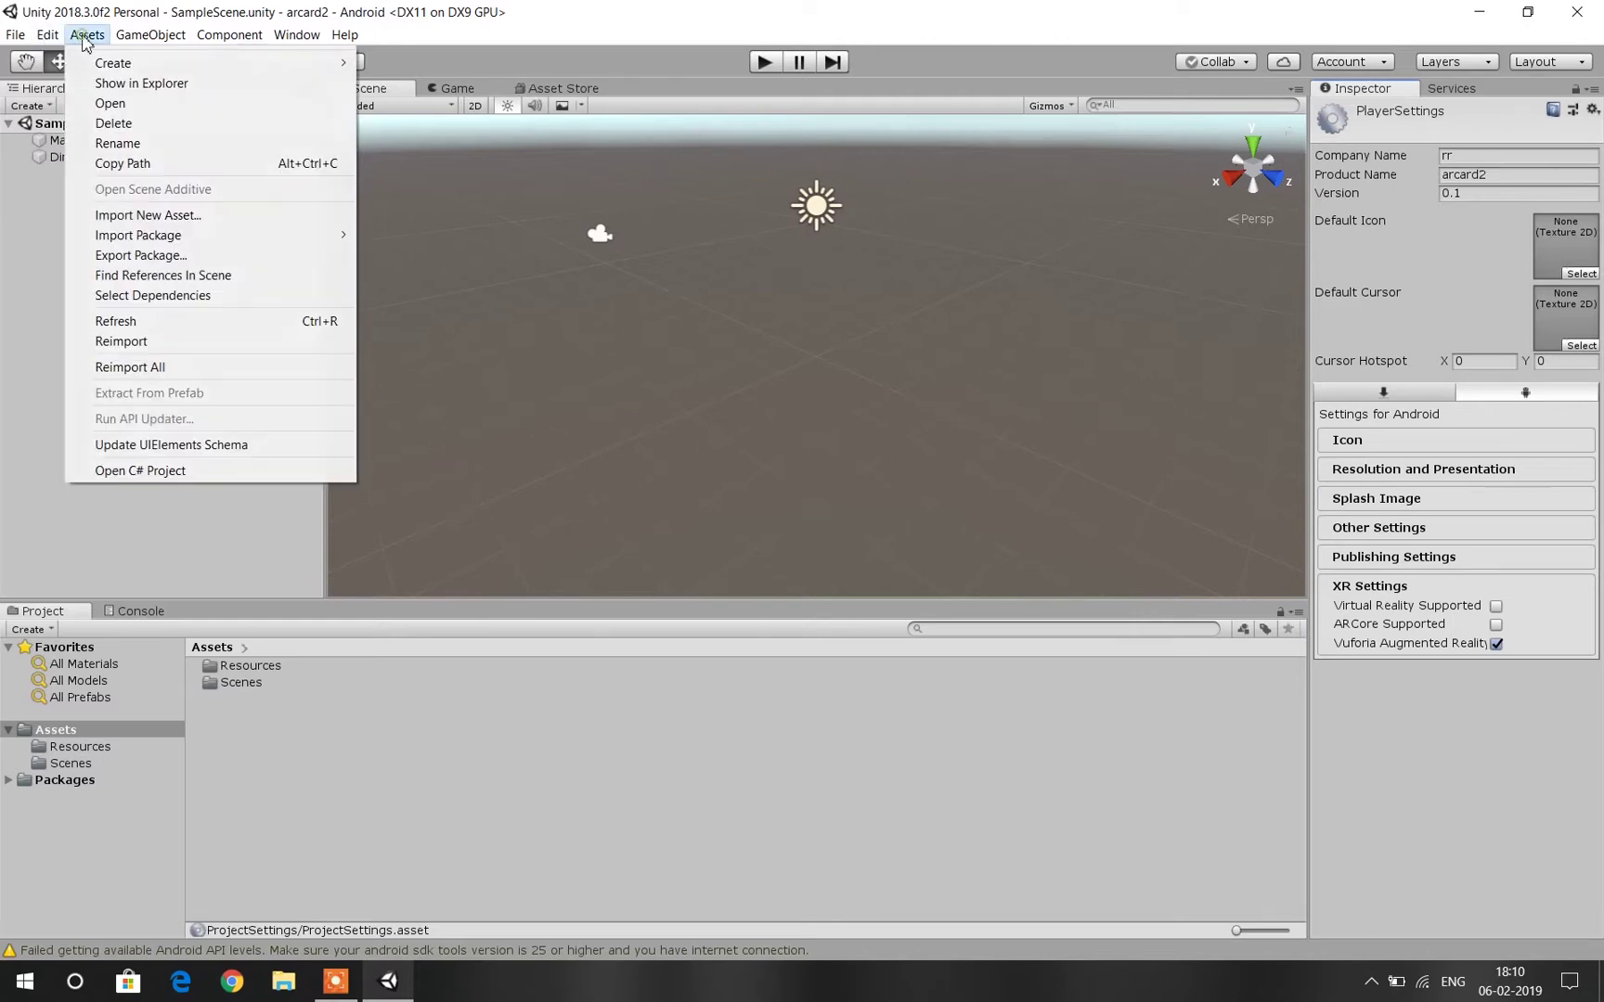
mouse_move(144, 239)
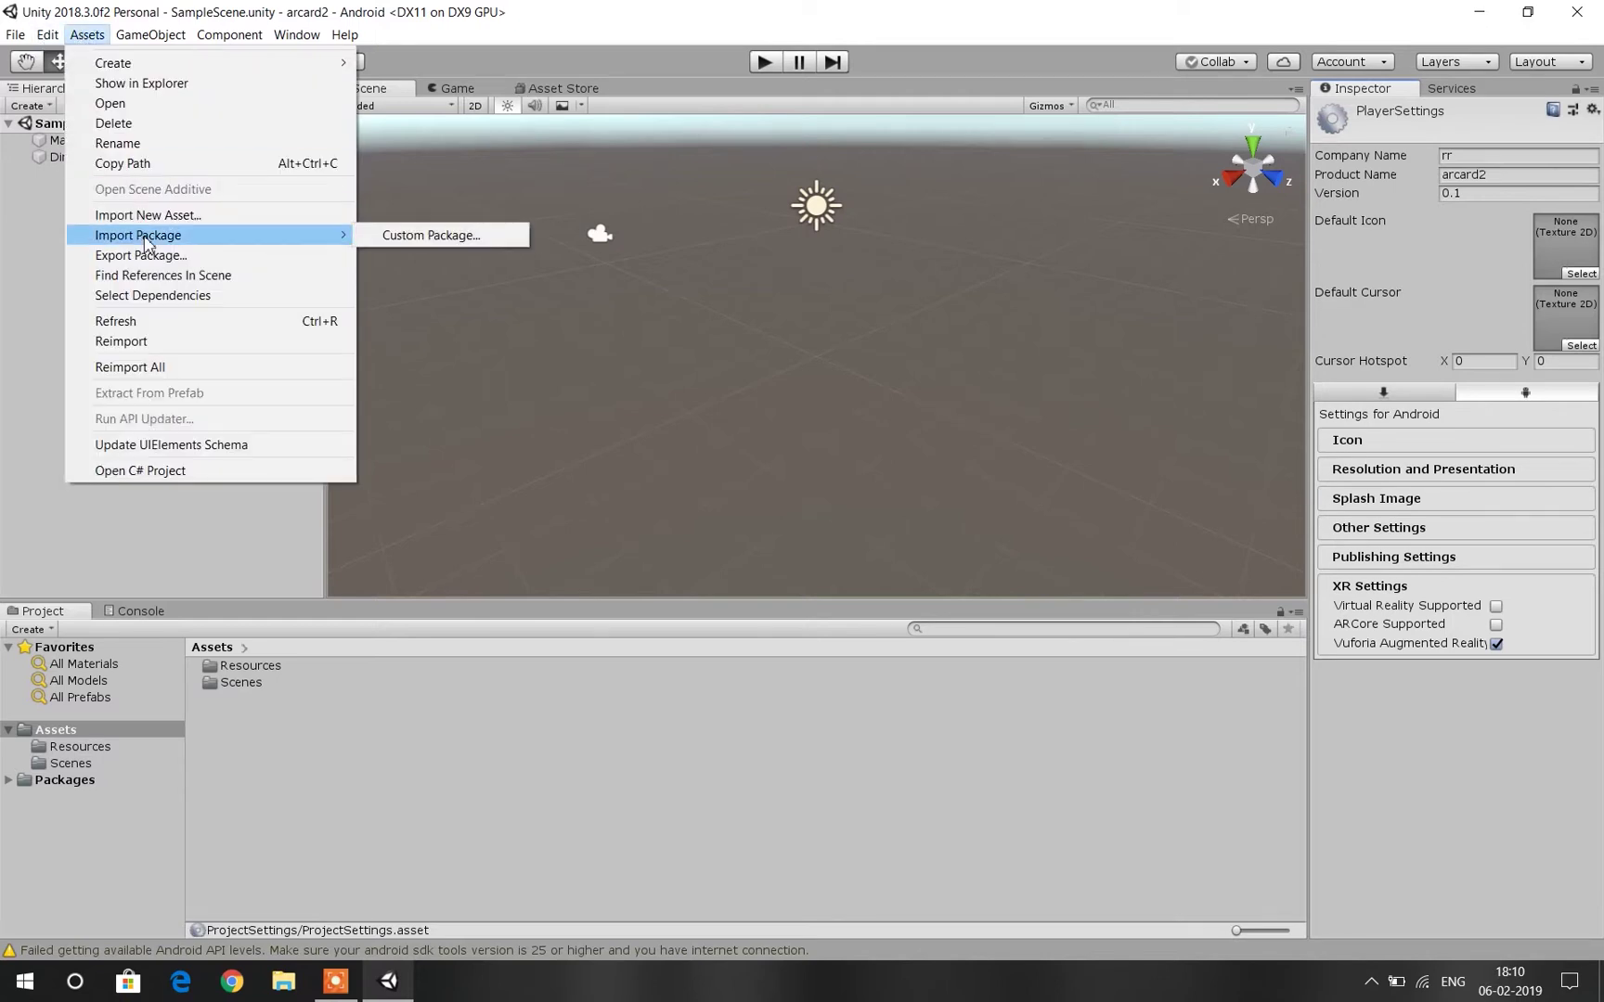
left_click(453, 238)
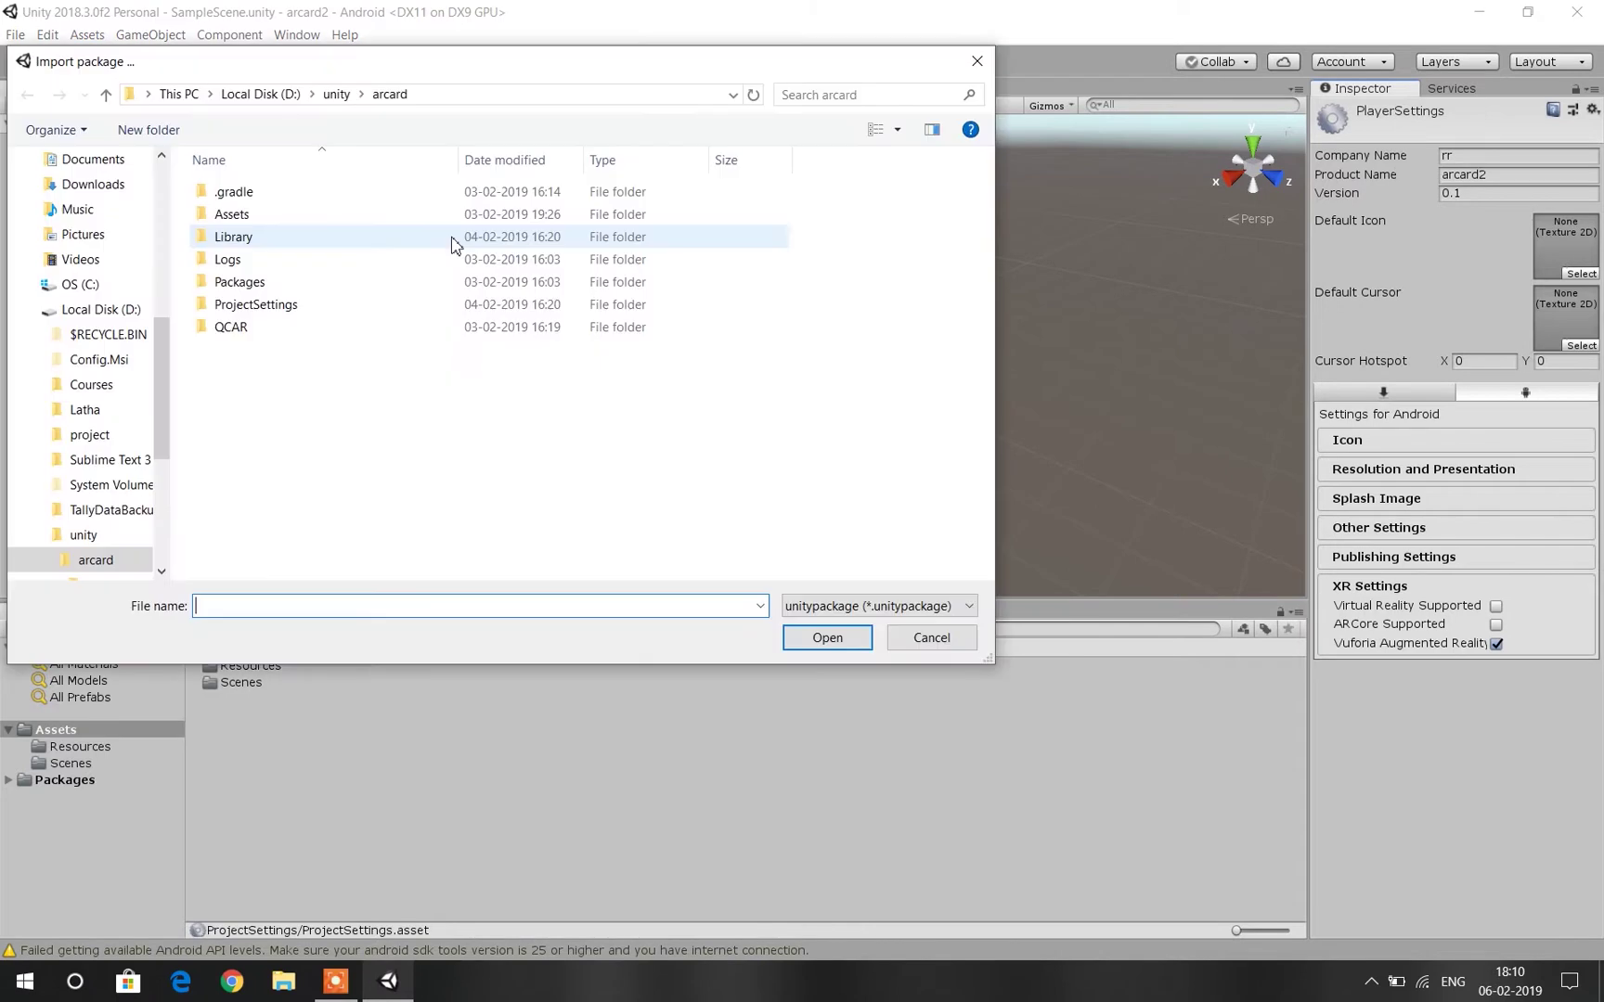
left_click(101, 313)
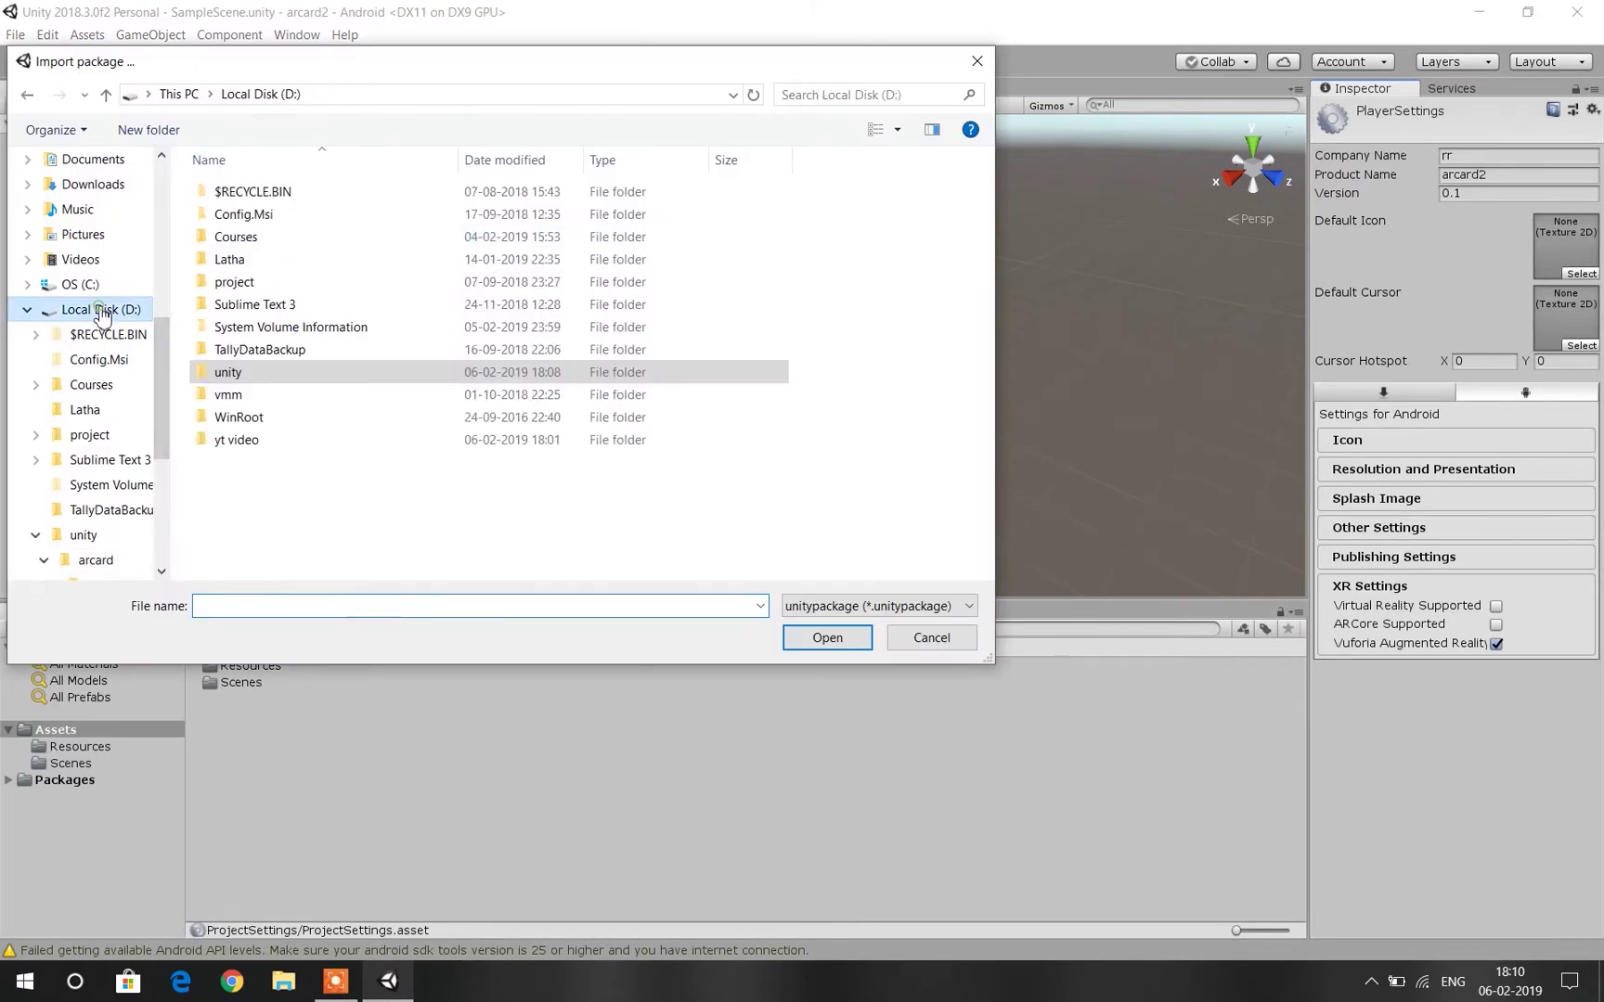
double_click(294, 238)
double_click(297, 215)
double_click(295, 192)
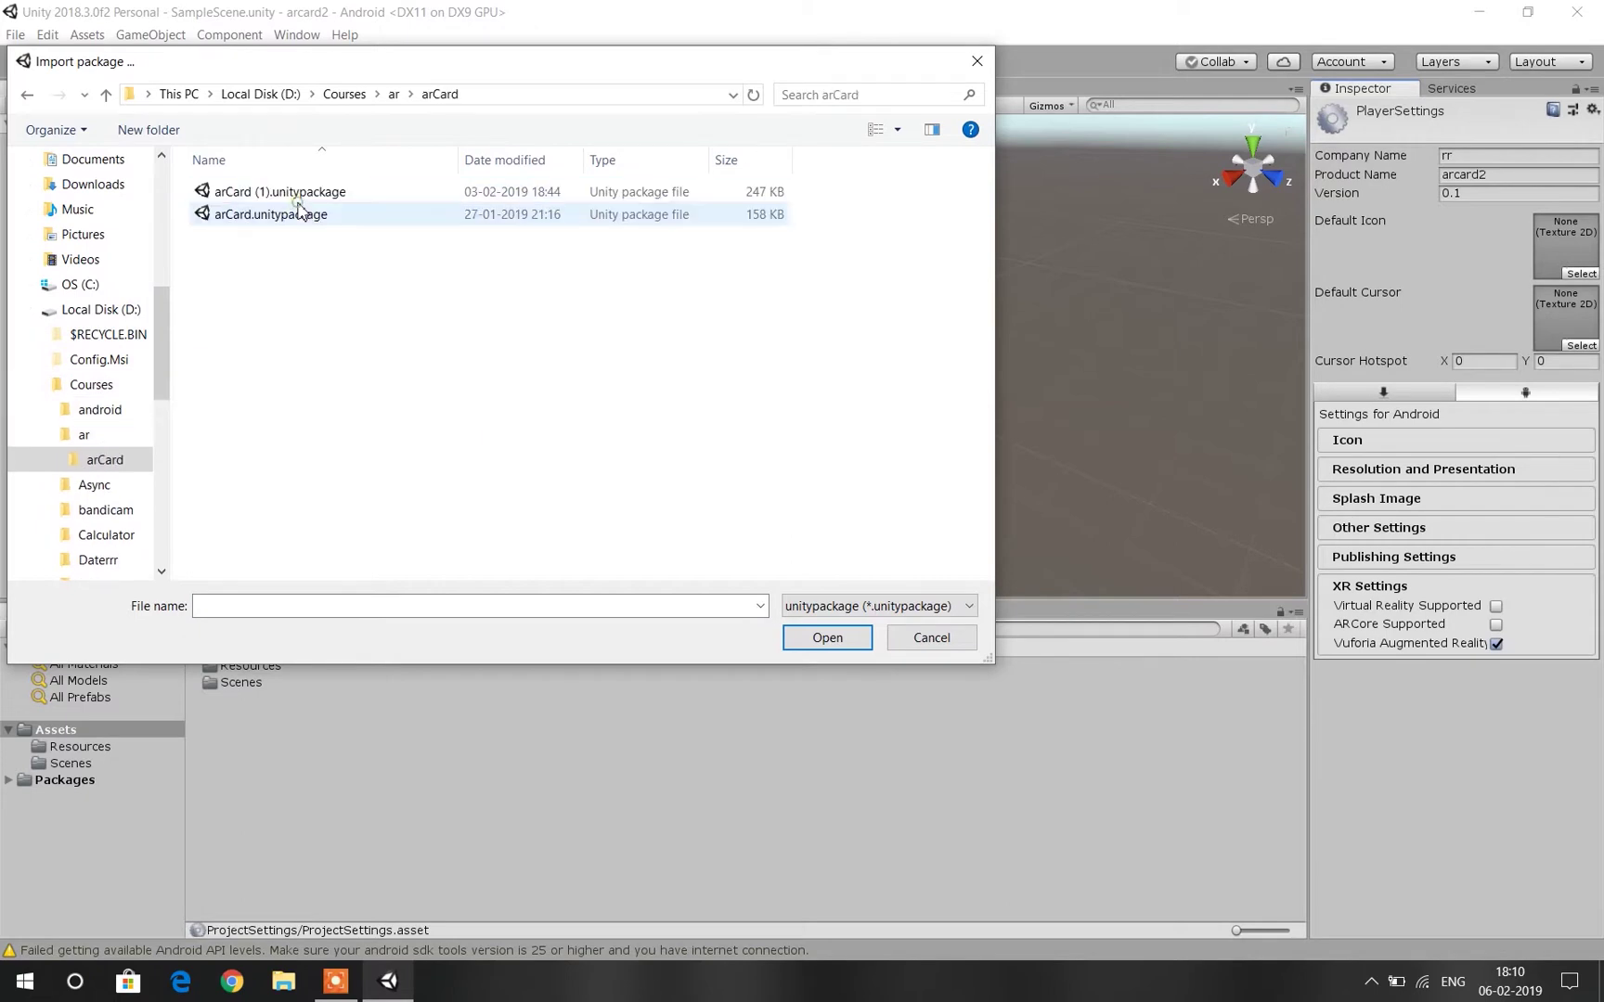
left_click(302, 192)
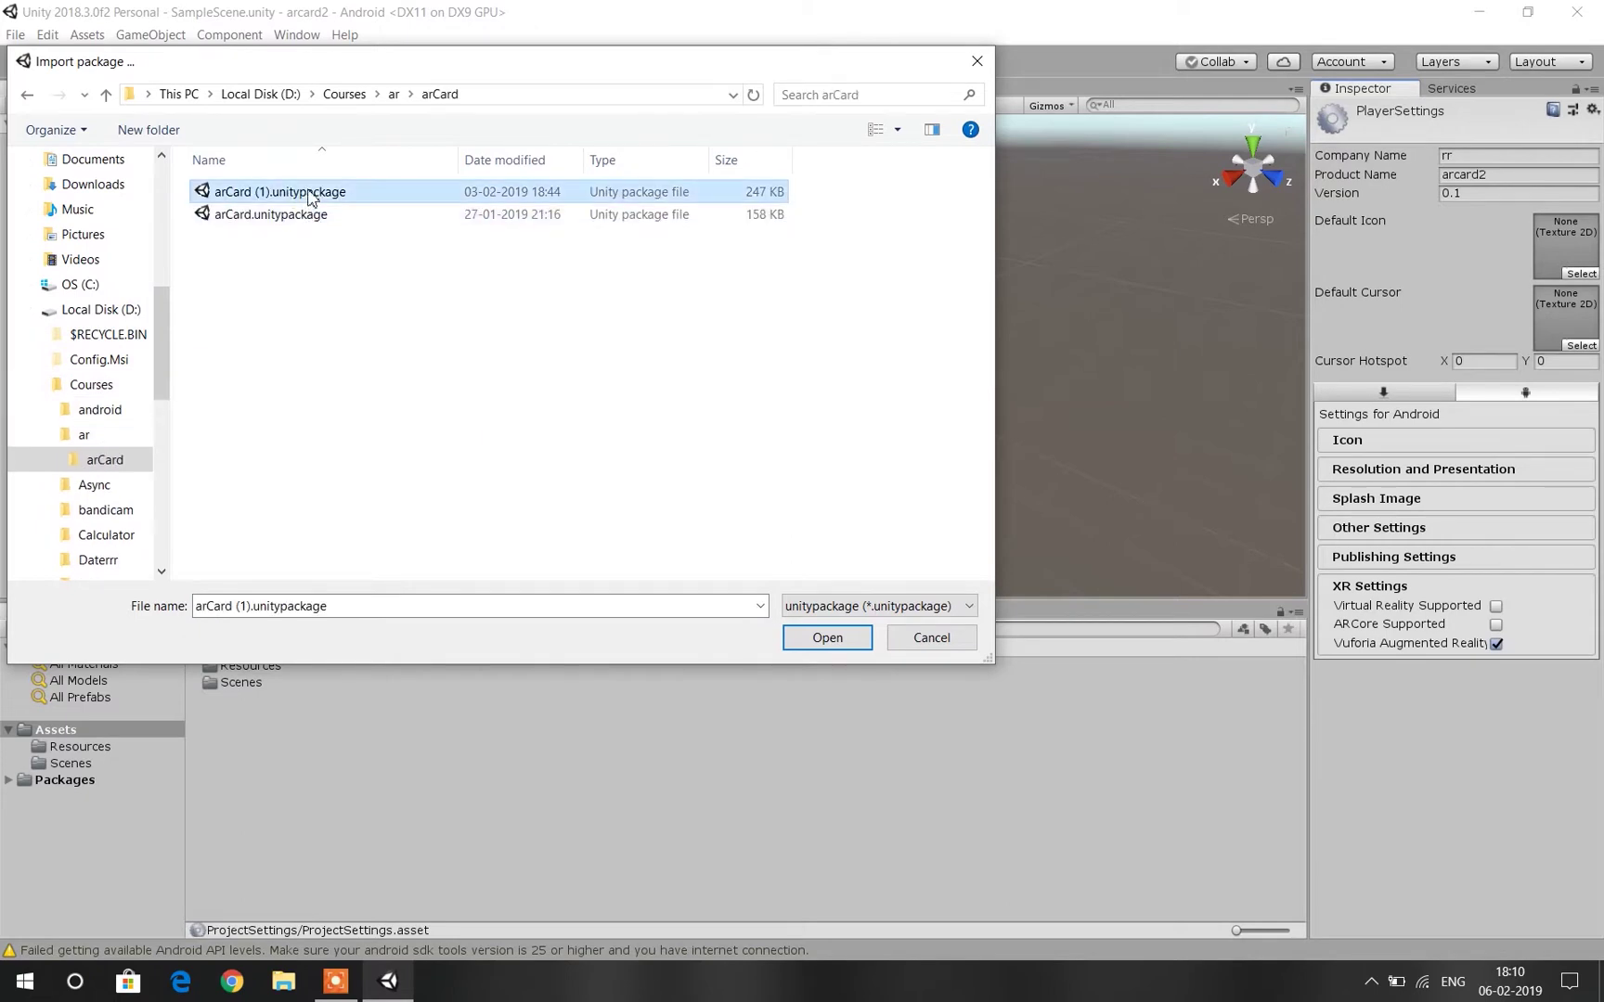
left_click(827, 640)
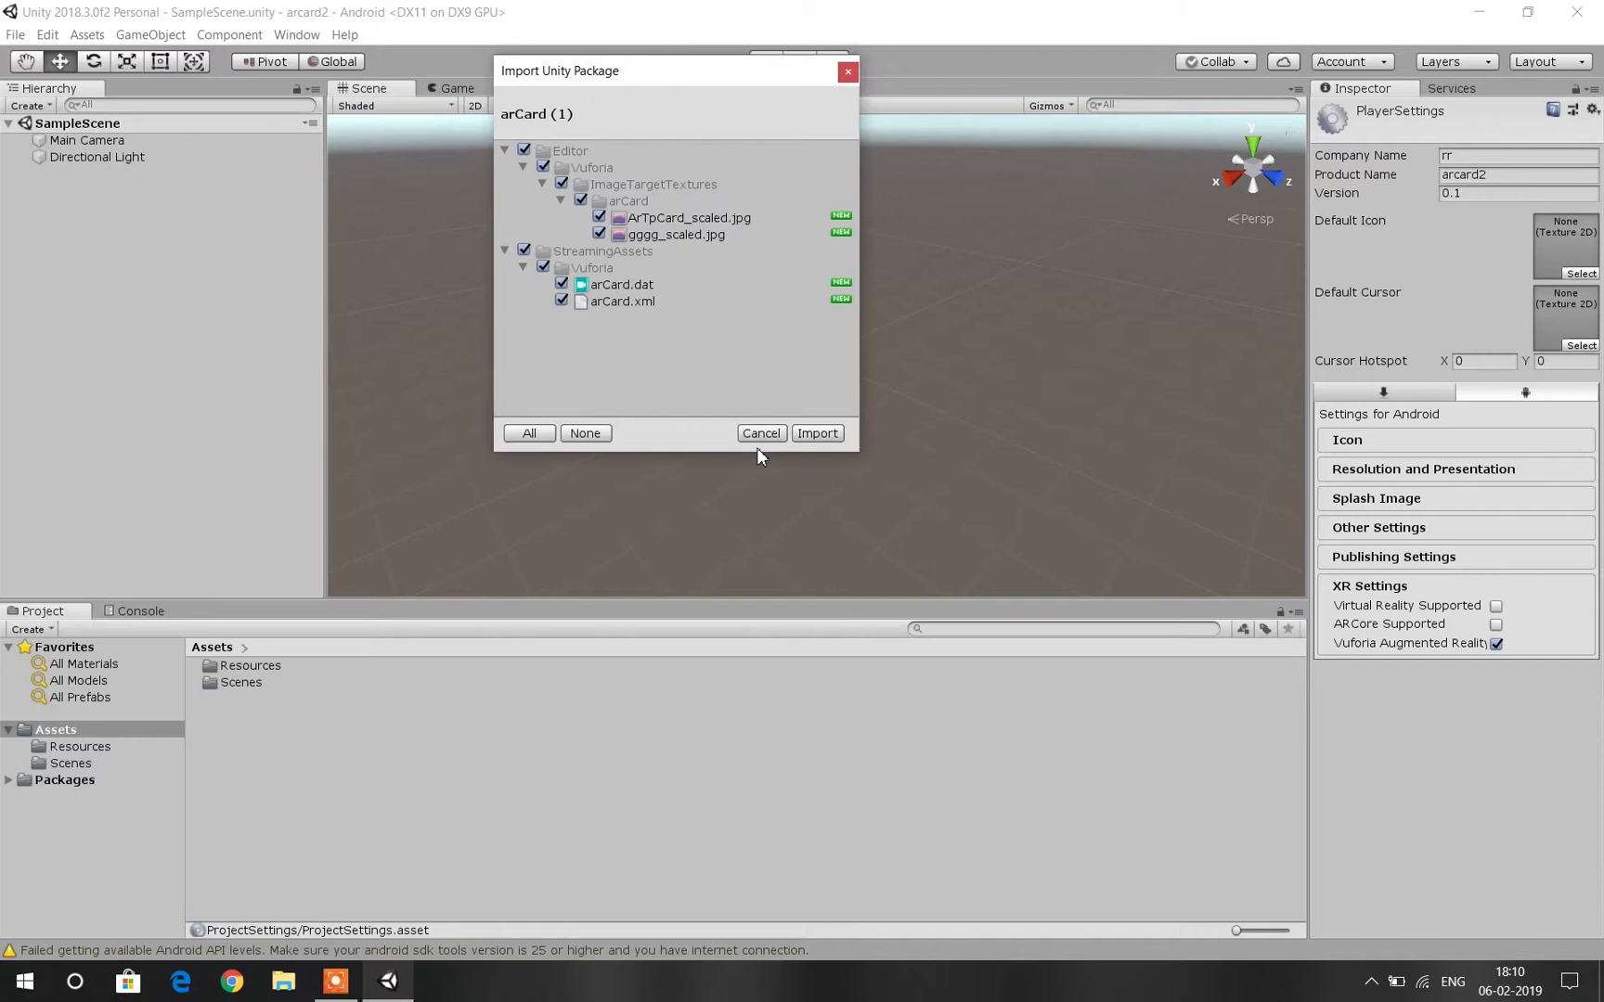
left_click(808, 433)
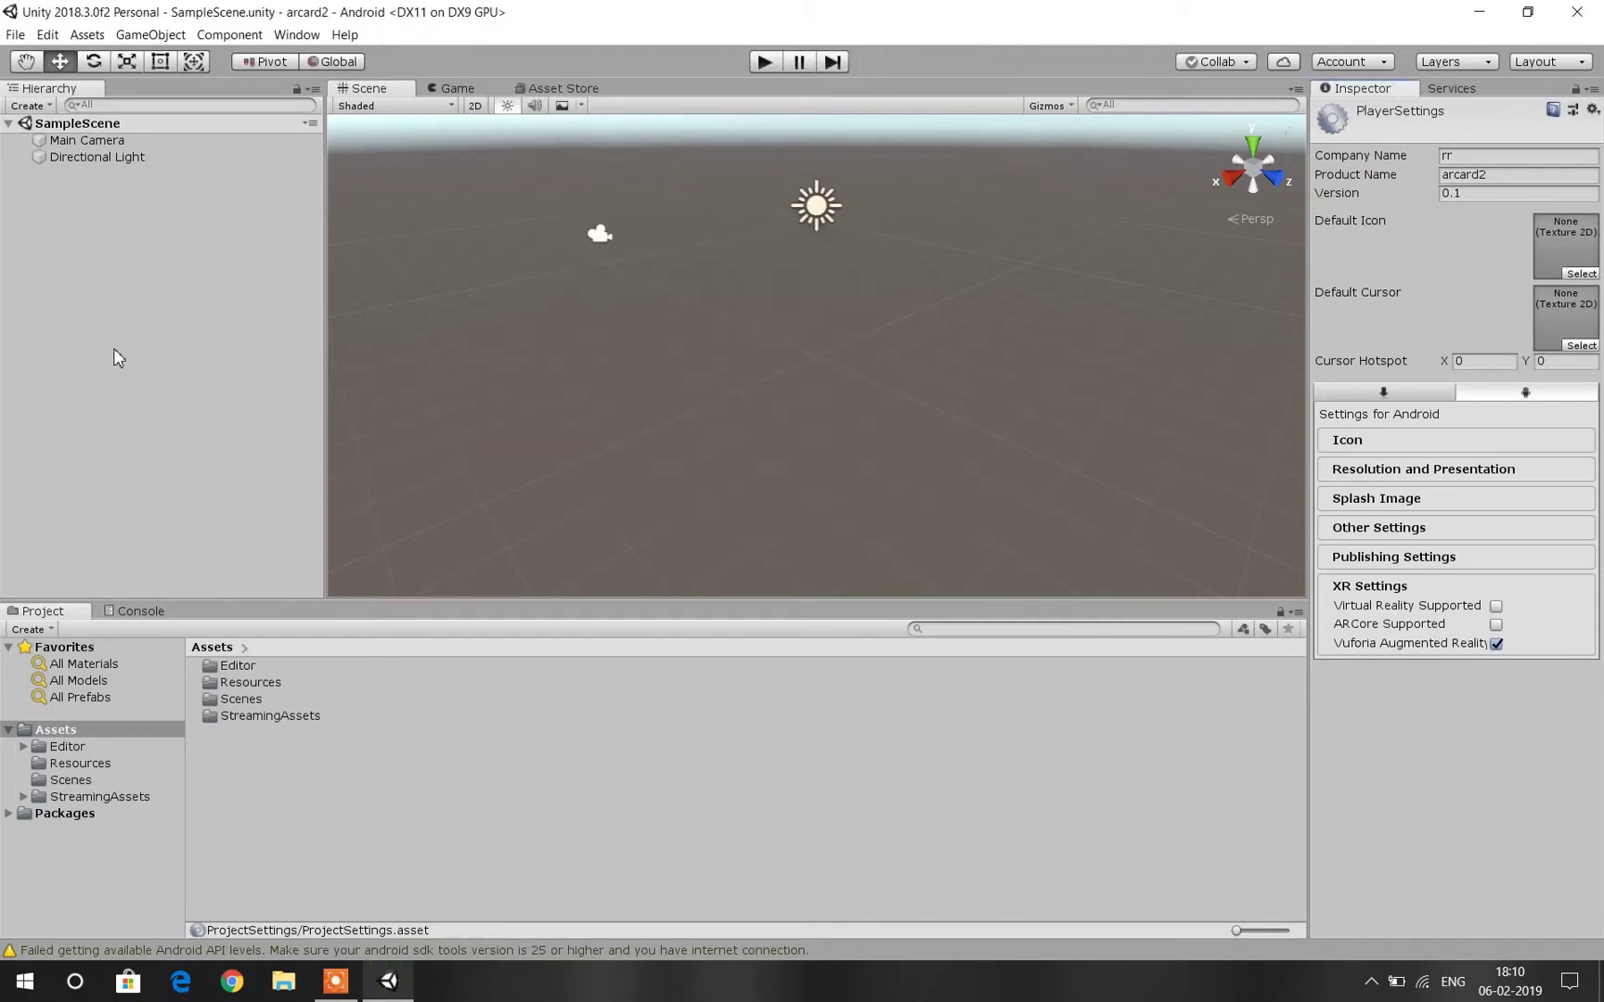
Search the Asset Store for 'vuforia core' and import Vuforia Core Samples, accepting the warning.
left_click(536, 86)
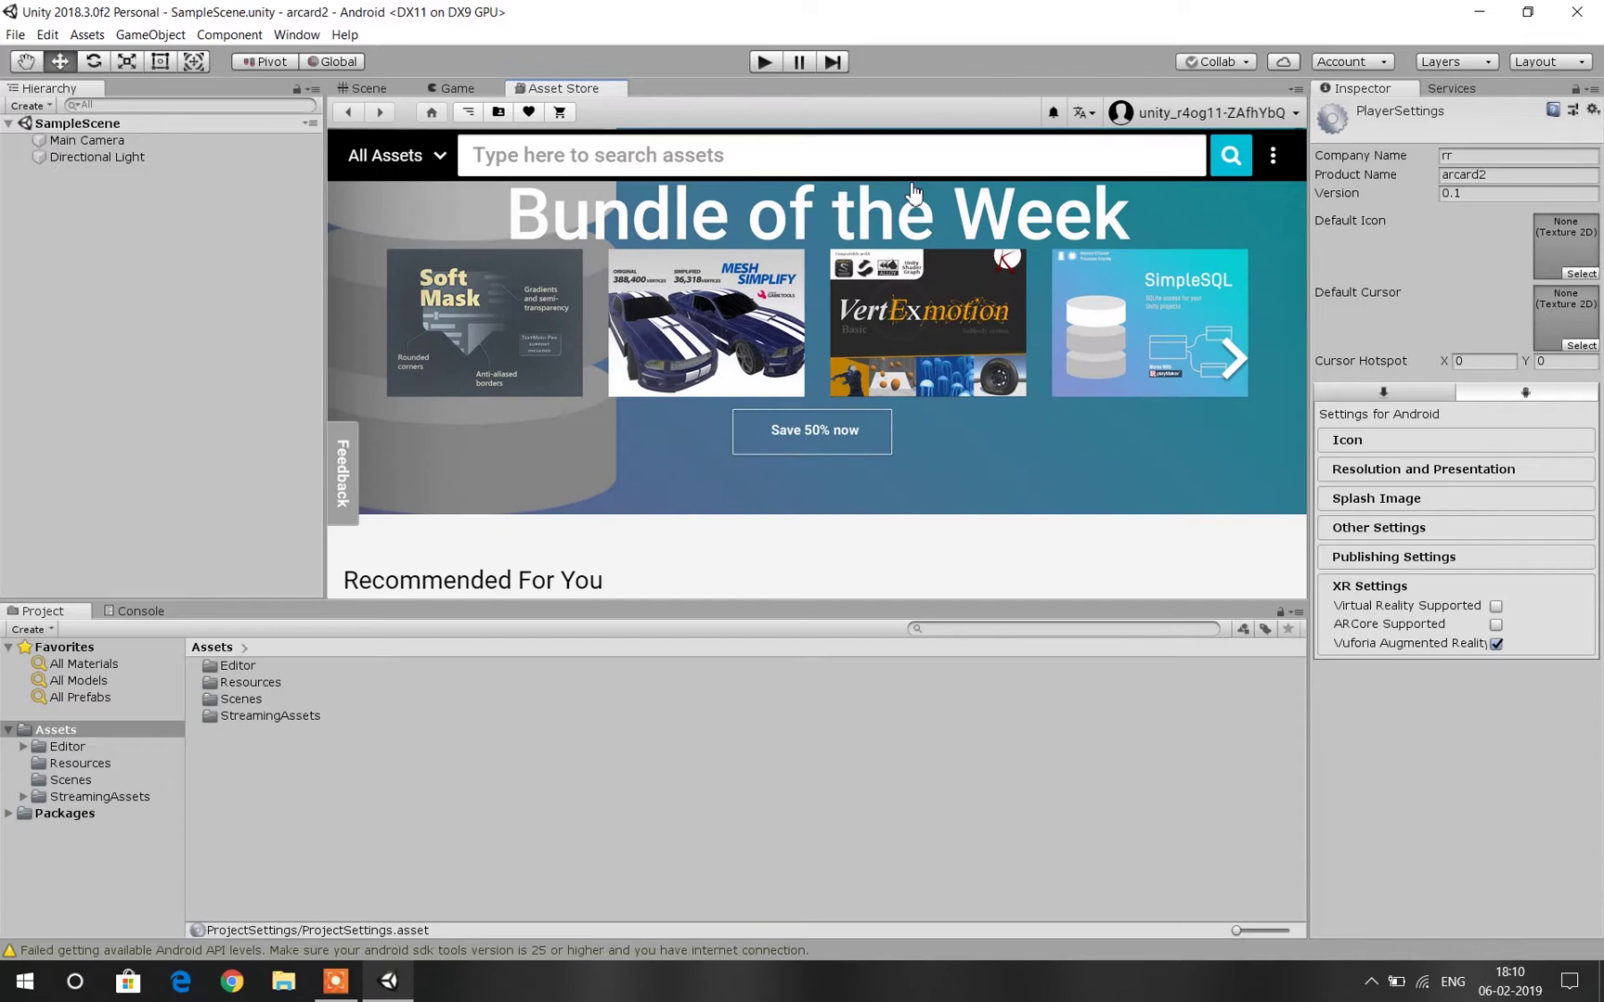
left_click(776, 163)
type("vuforia core")
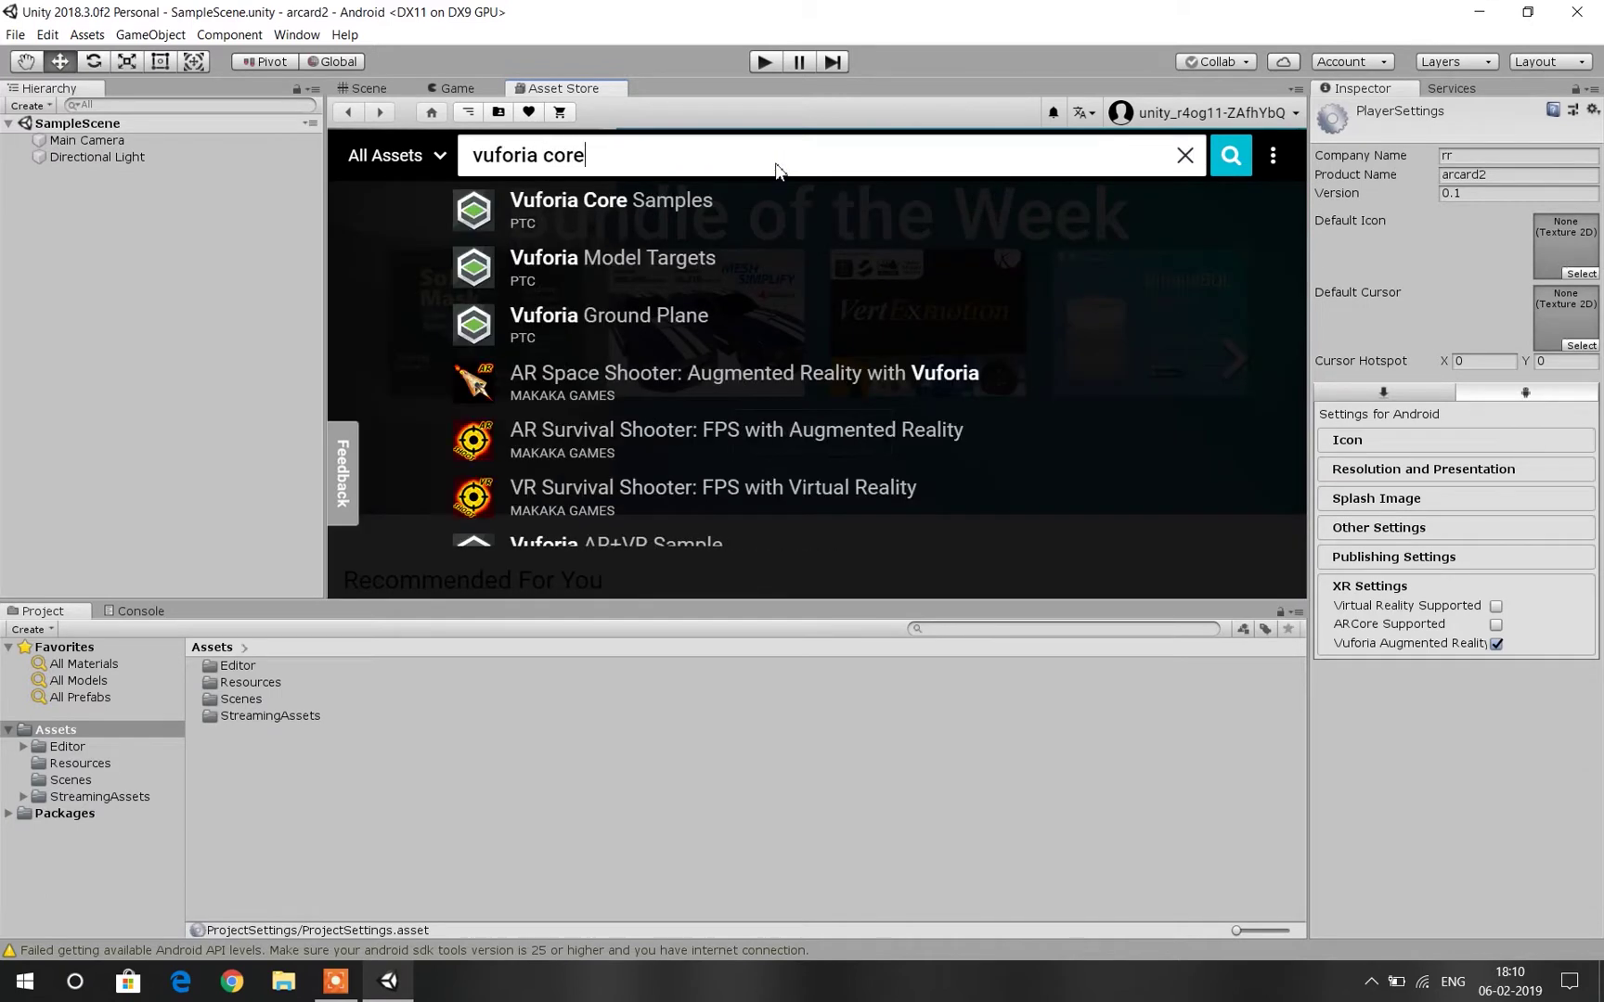
left_click(612, 232)
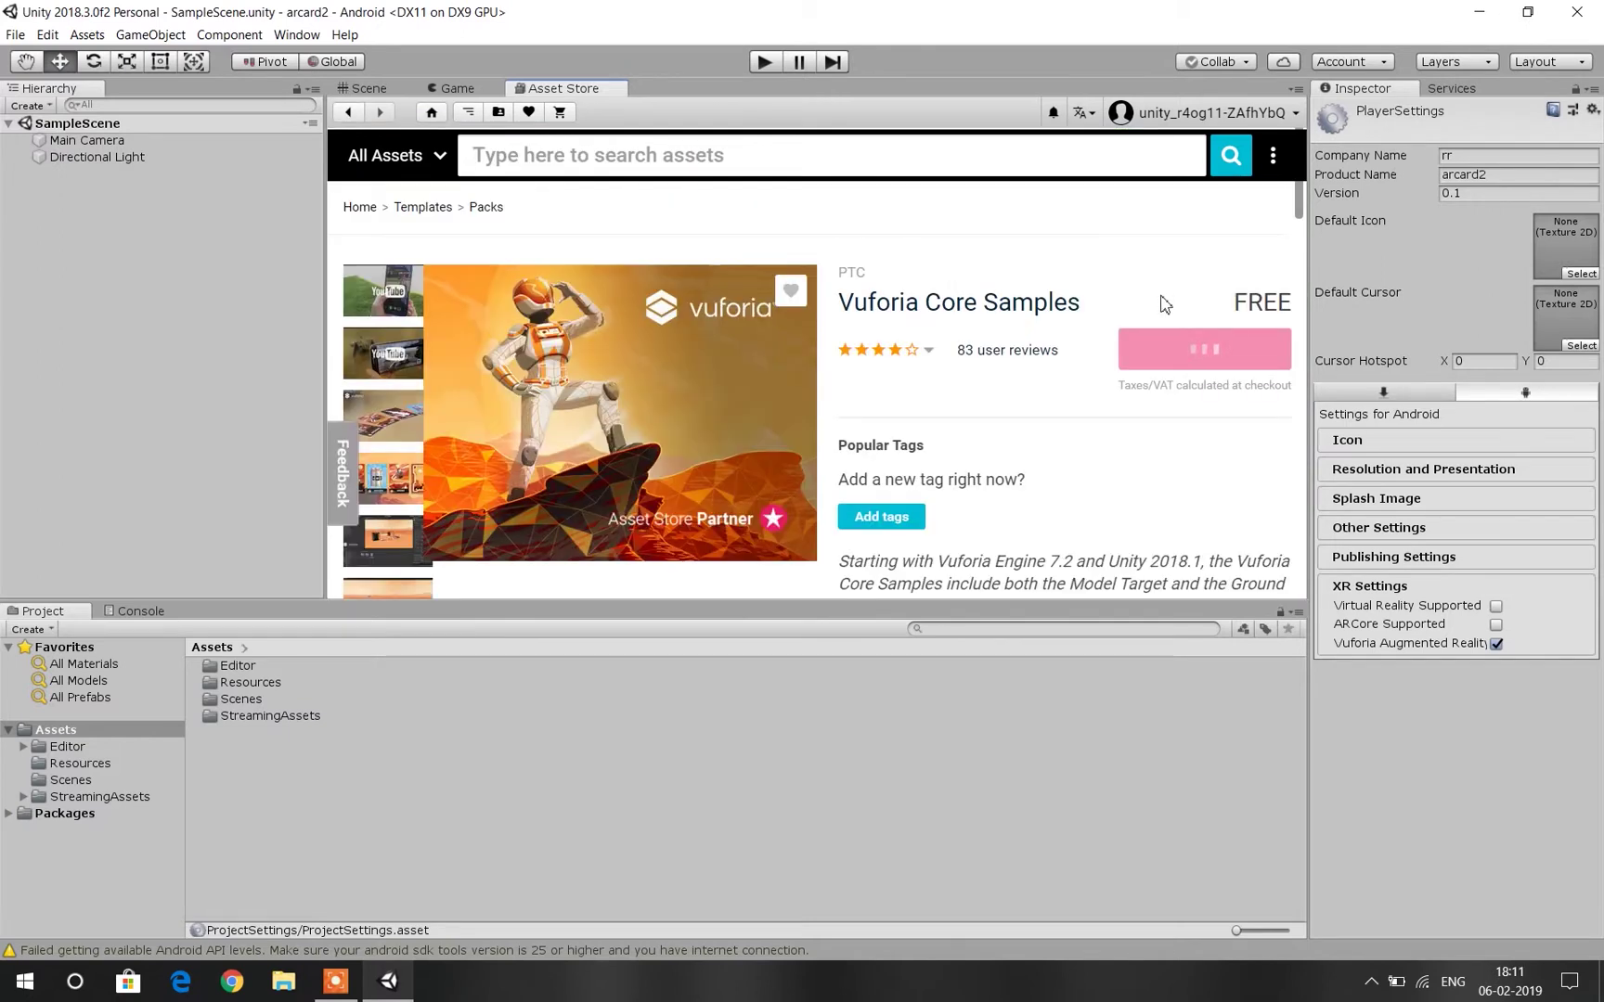
left_click(1228, 413)
left_click(937, 447)
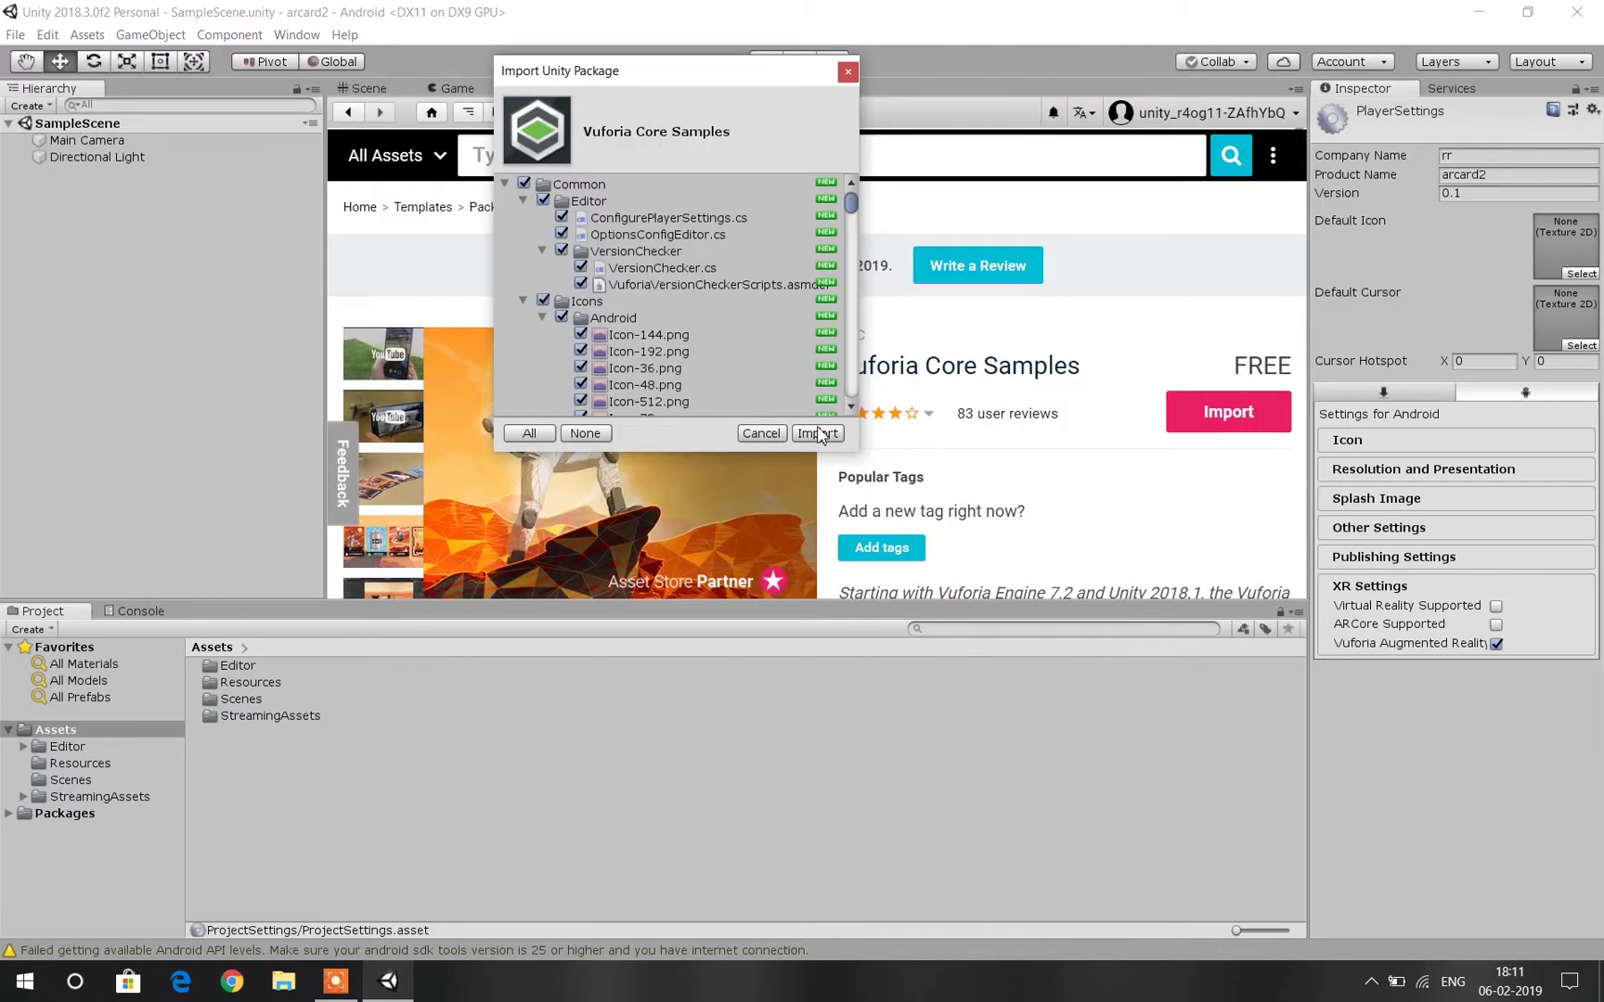
Import every Vuforia Core Samples file, then switch back to the Scene view.
left_click(825, 432)
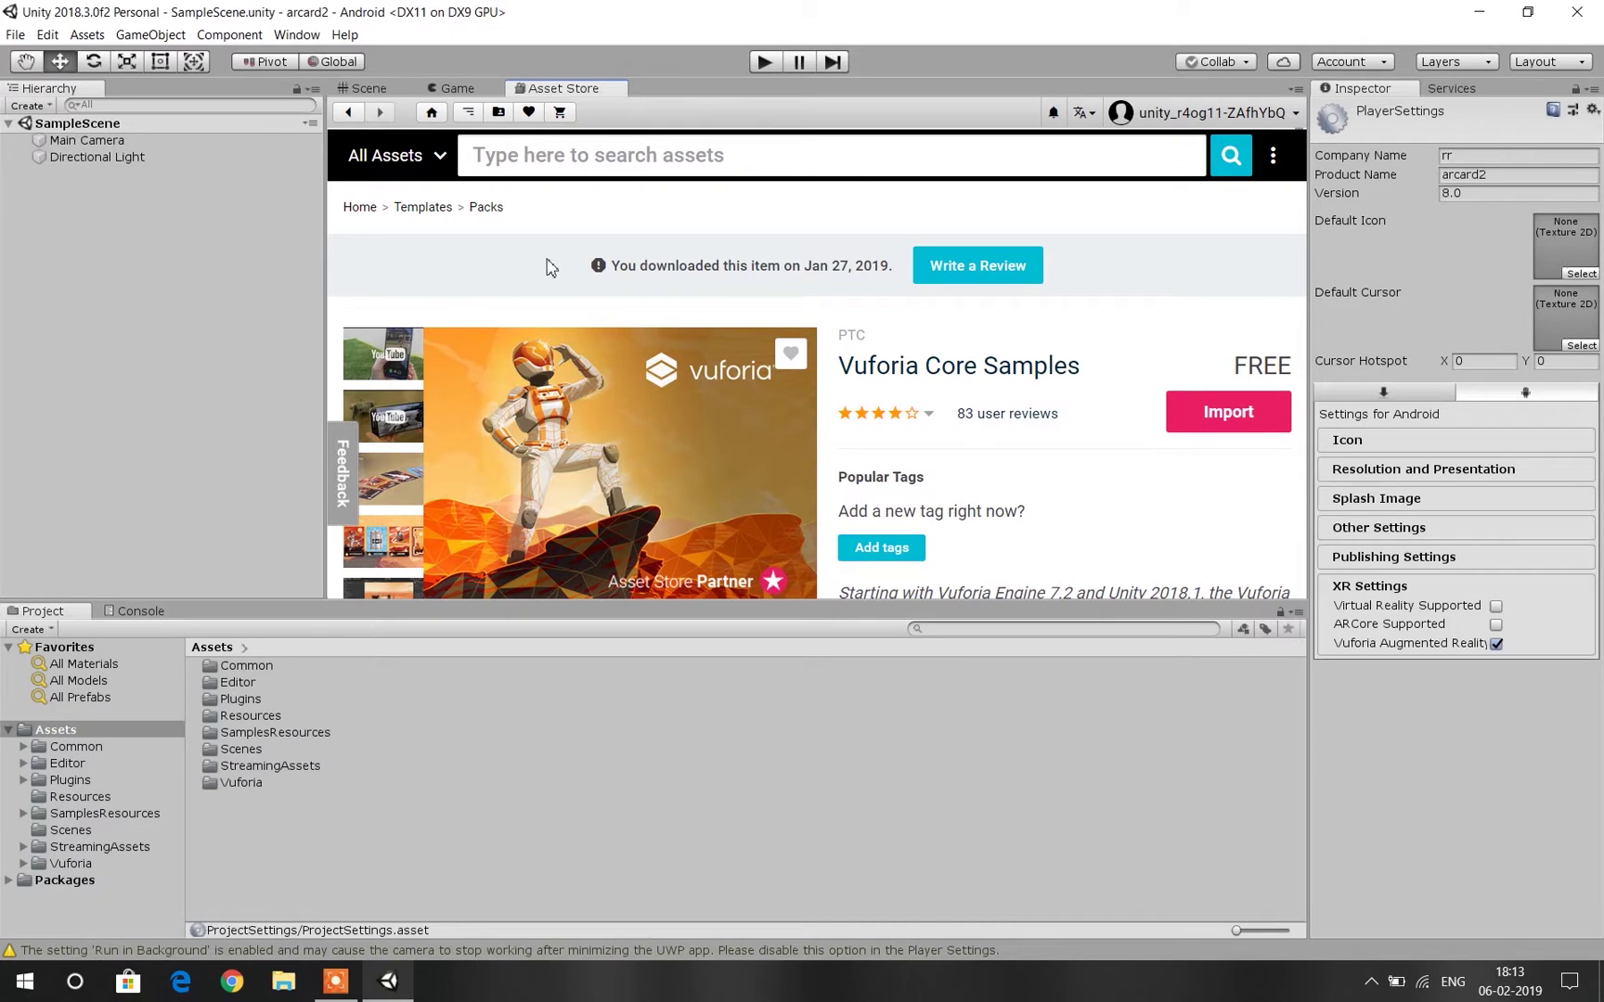
left_click(372, 94)
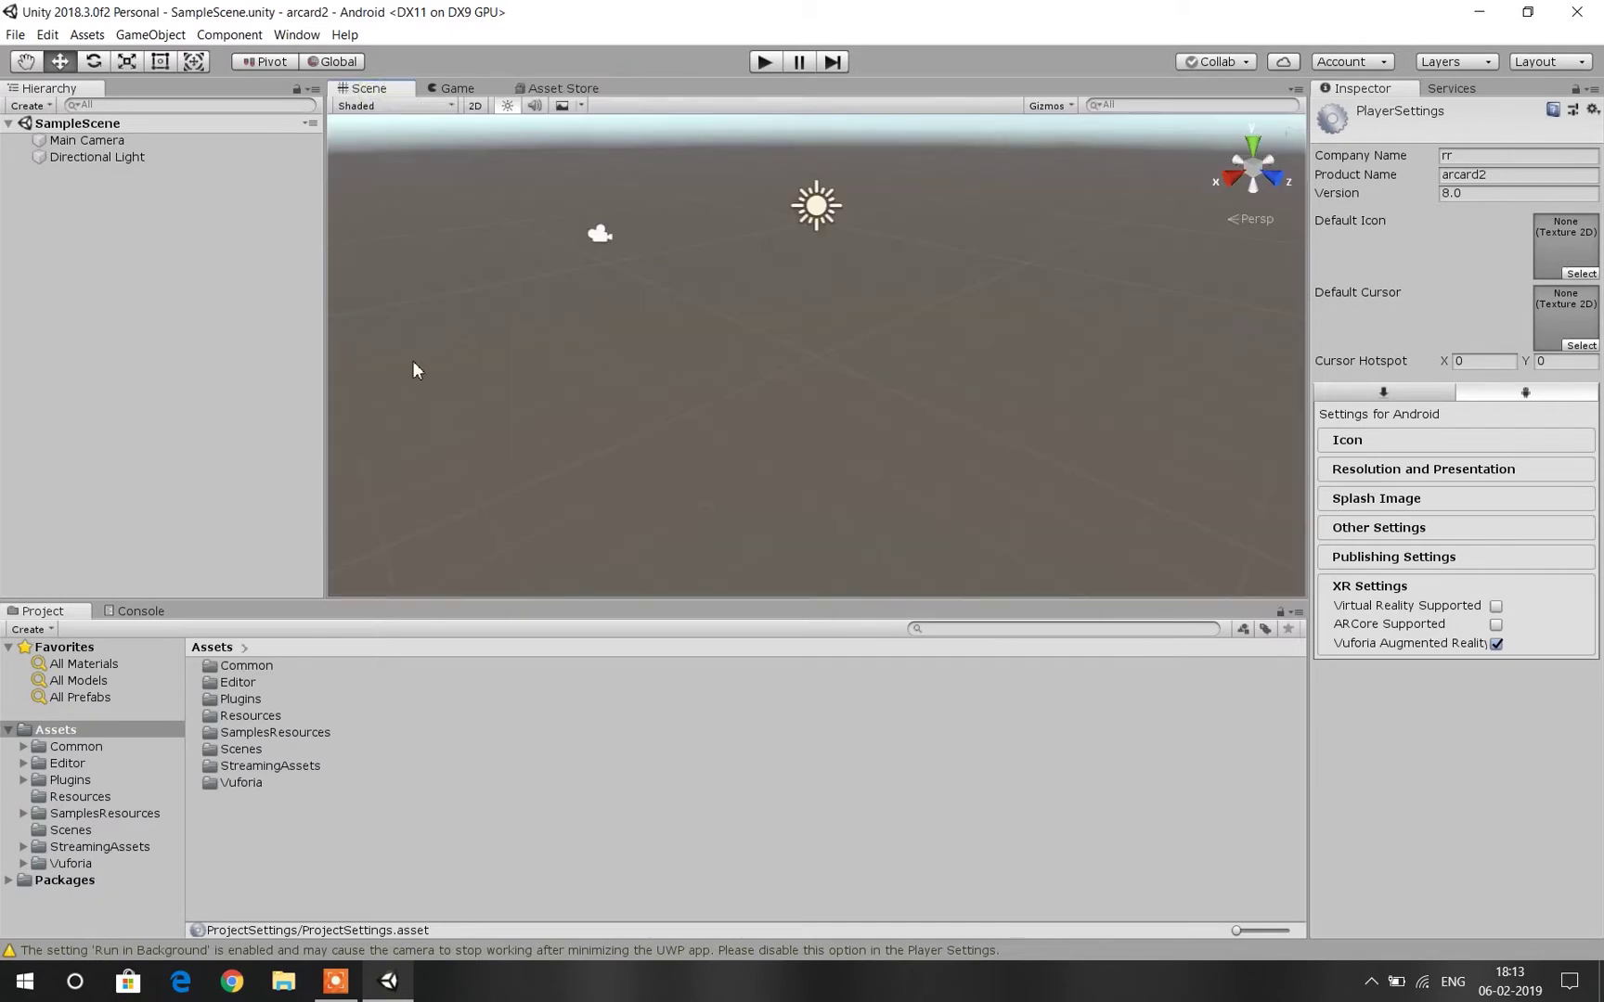
Add a Vuforia AR Camera to the scene from the Hierarchy context menu.
right_click(99, 371)
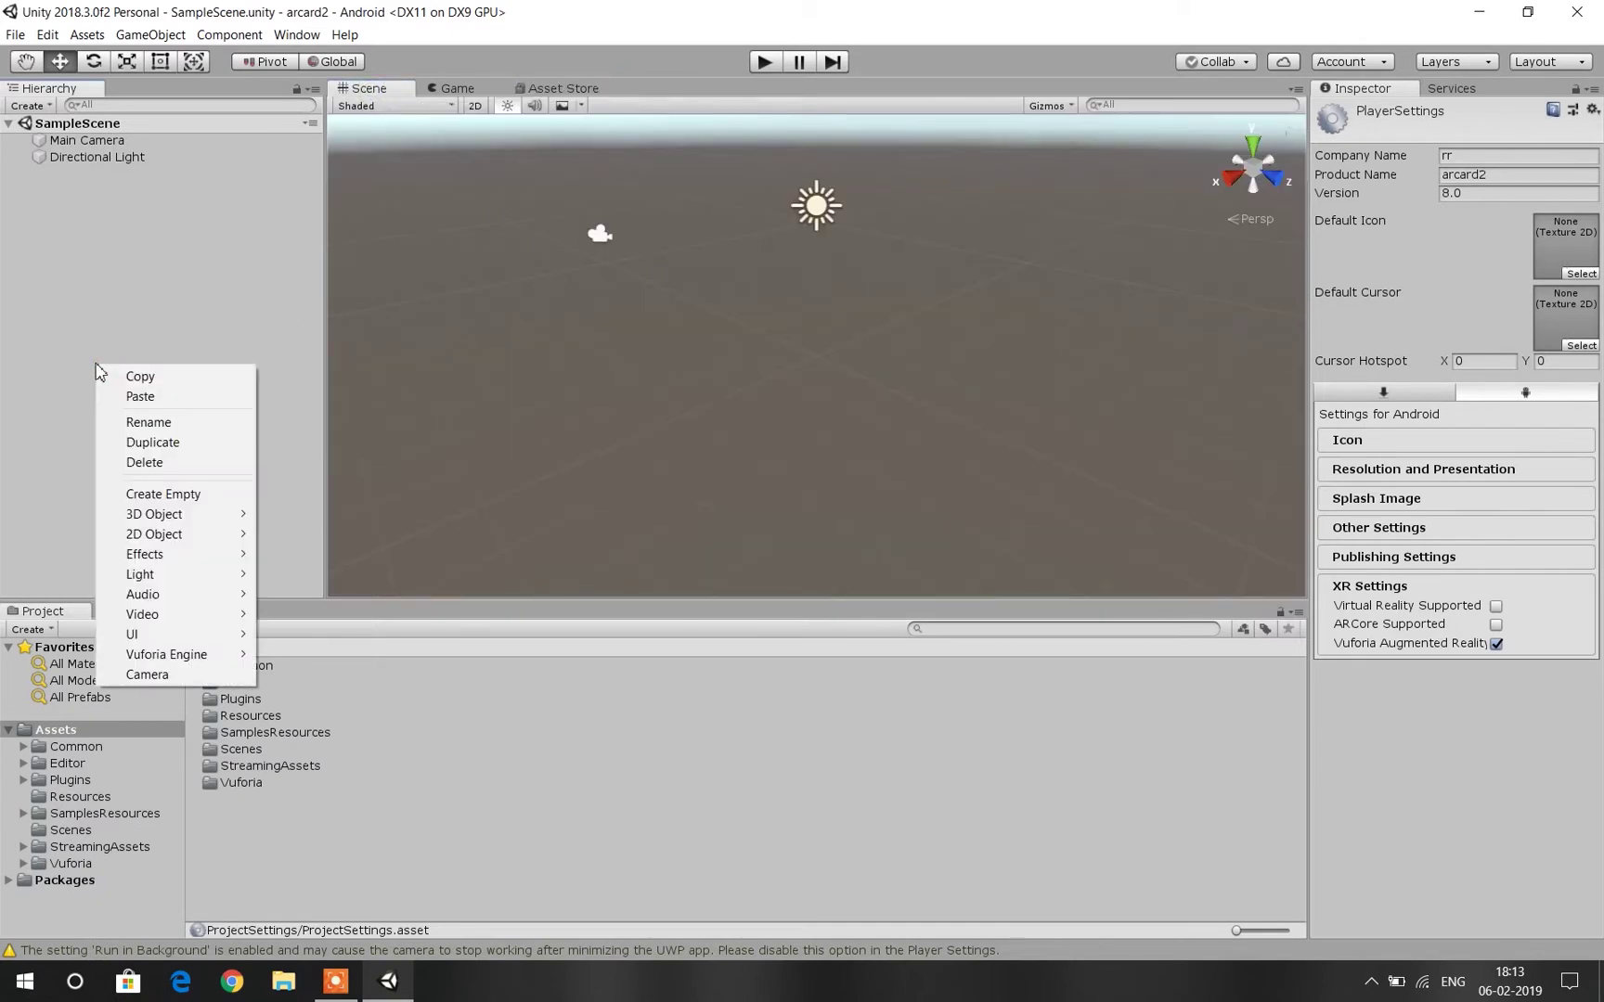
mouse_move(215, 661)
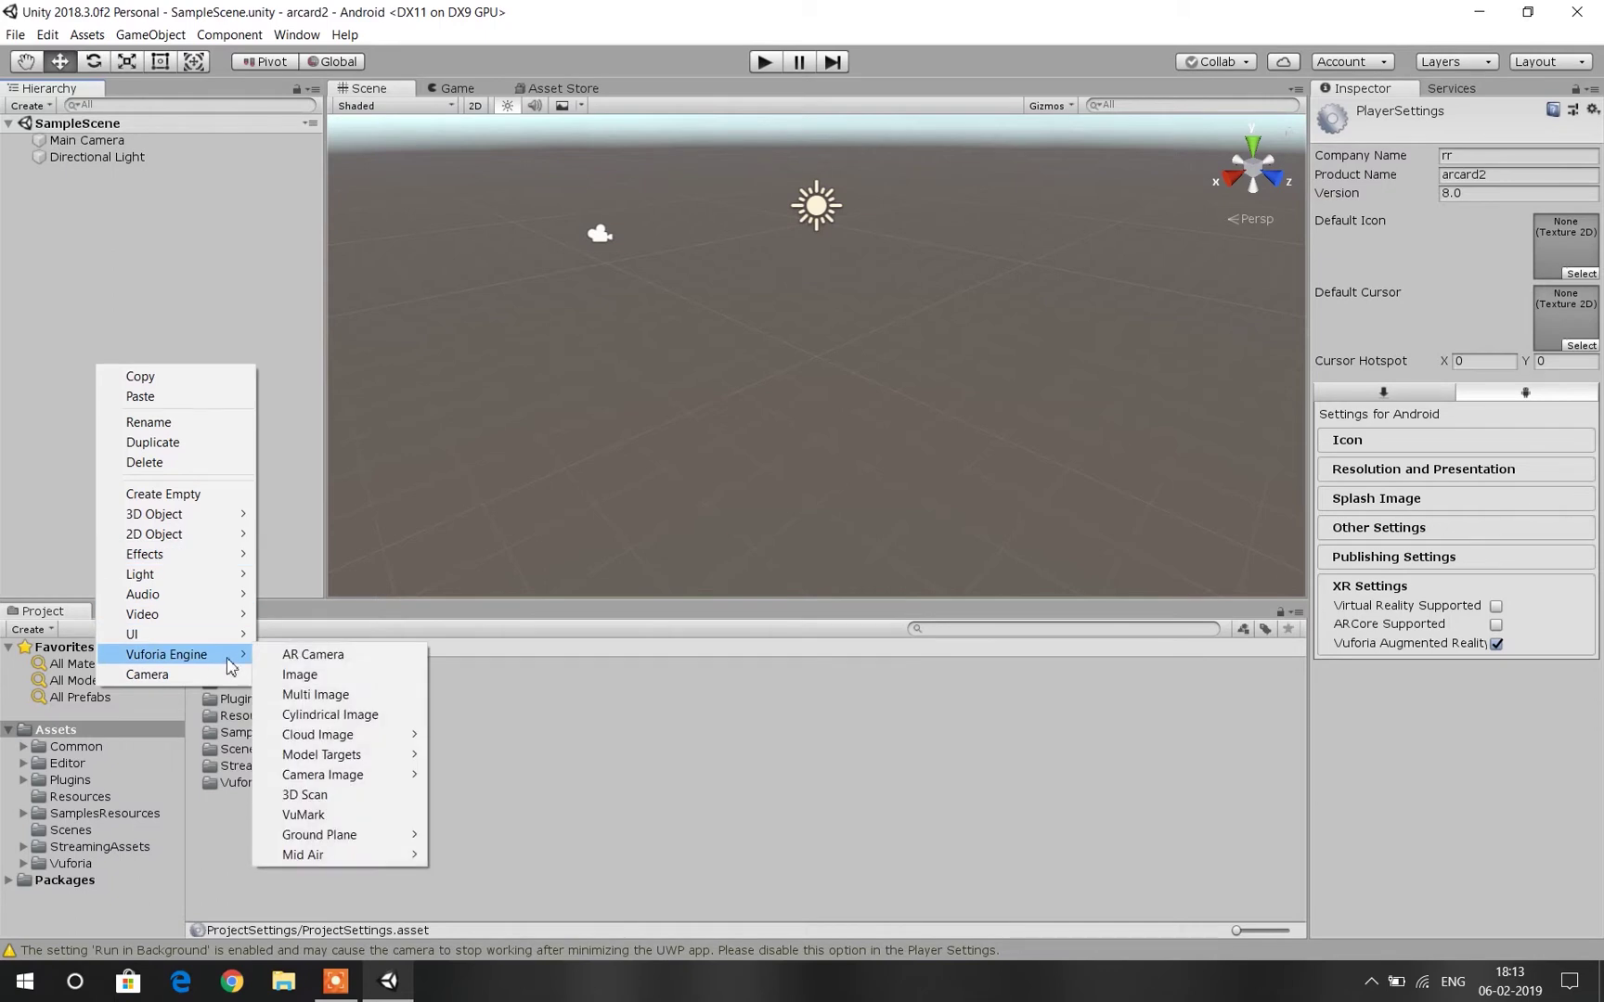
left_click(285, 661)
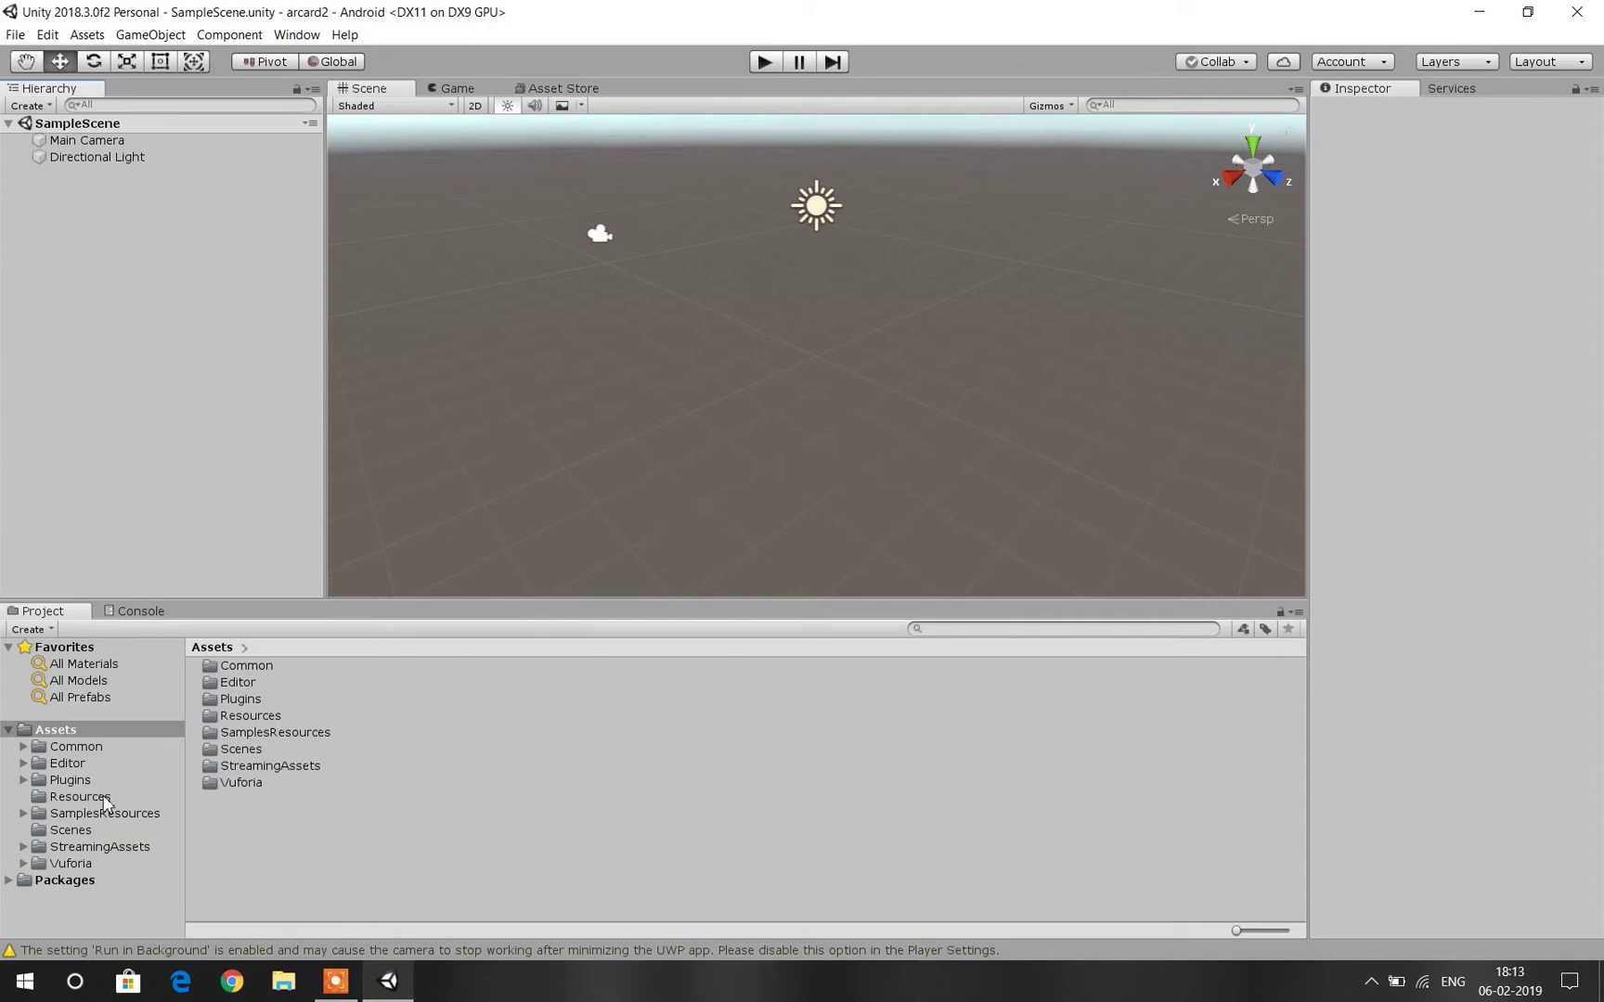
Drag the 3-ImageTargets scene from SamplesResources/Scenes into the Hierarchy beside SampleScene.
left_click(116, 815)
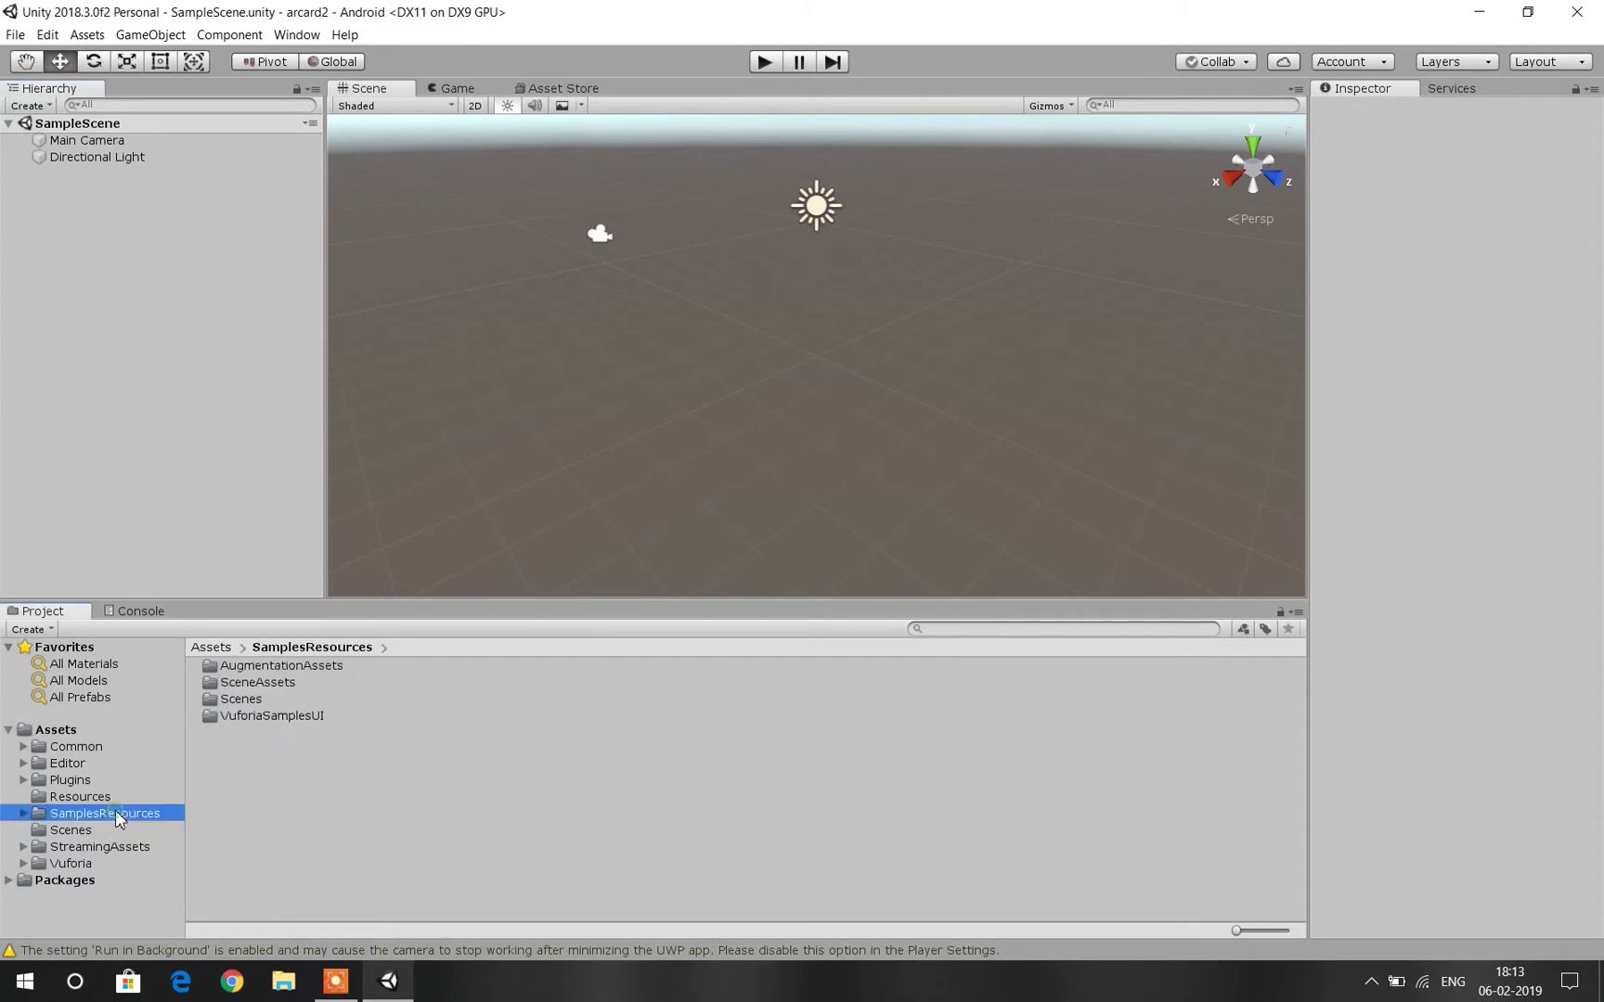
double_click(240, 700)
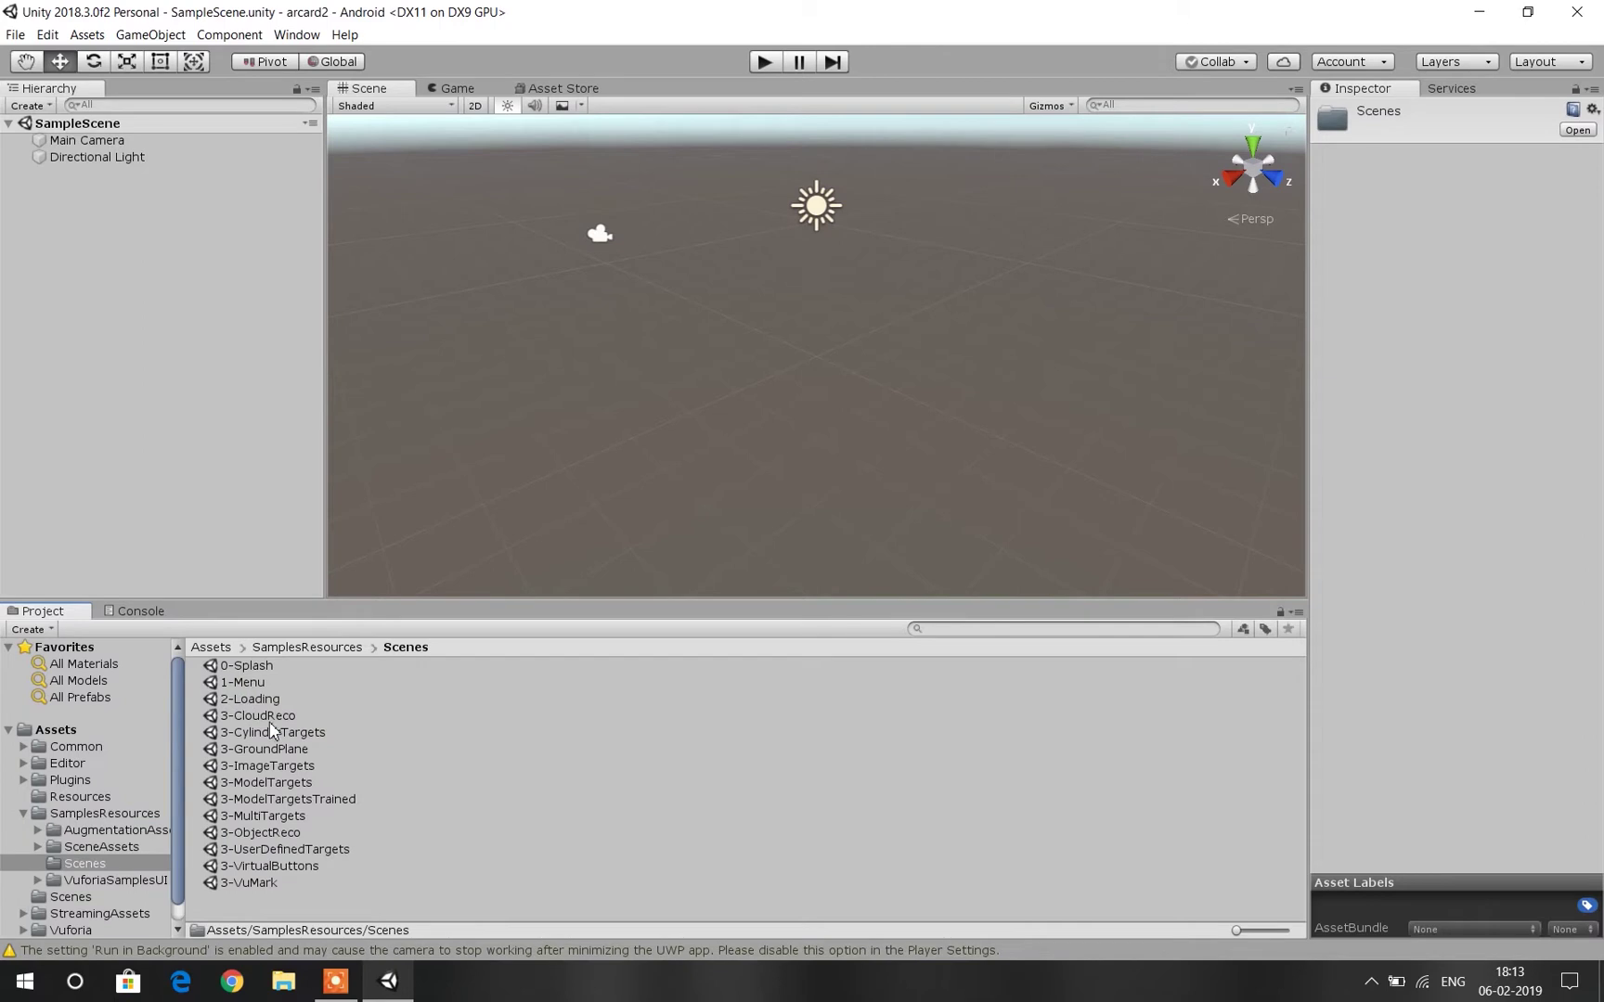
left_click(273, 767)
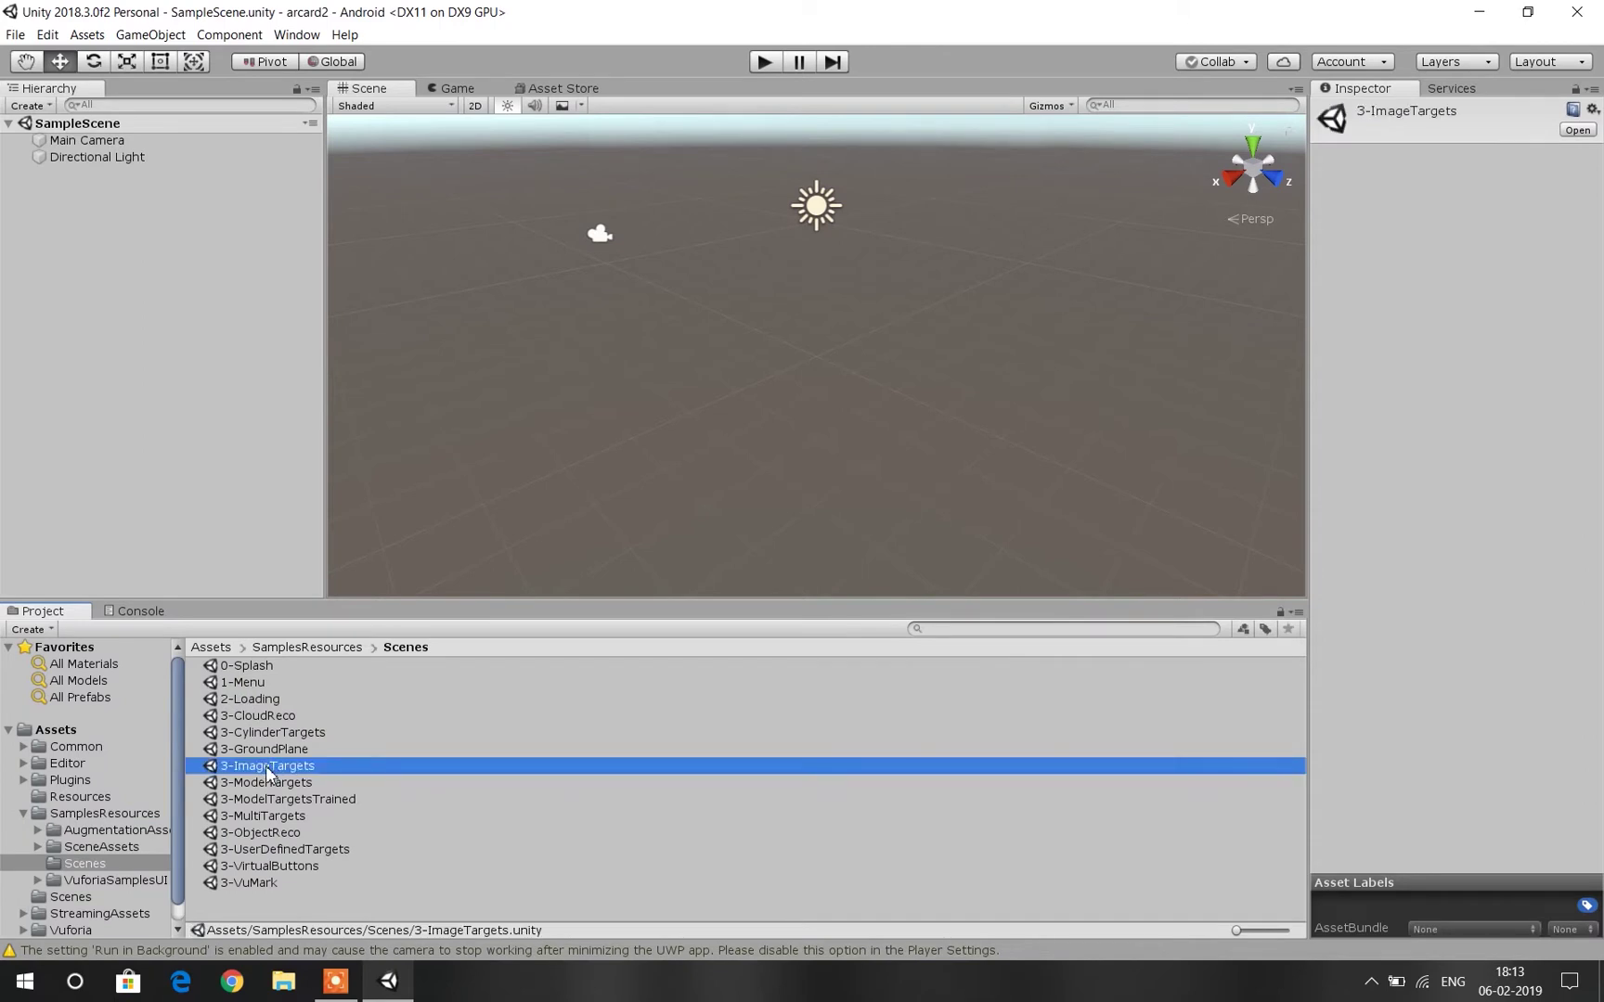
left_click(130, 366)
left_click_drag(124, 346, 122, 348)
right_click(80, 125)
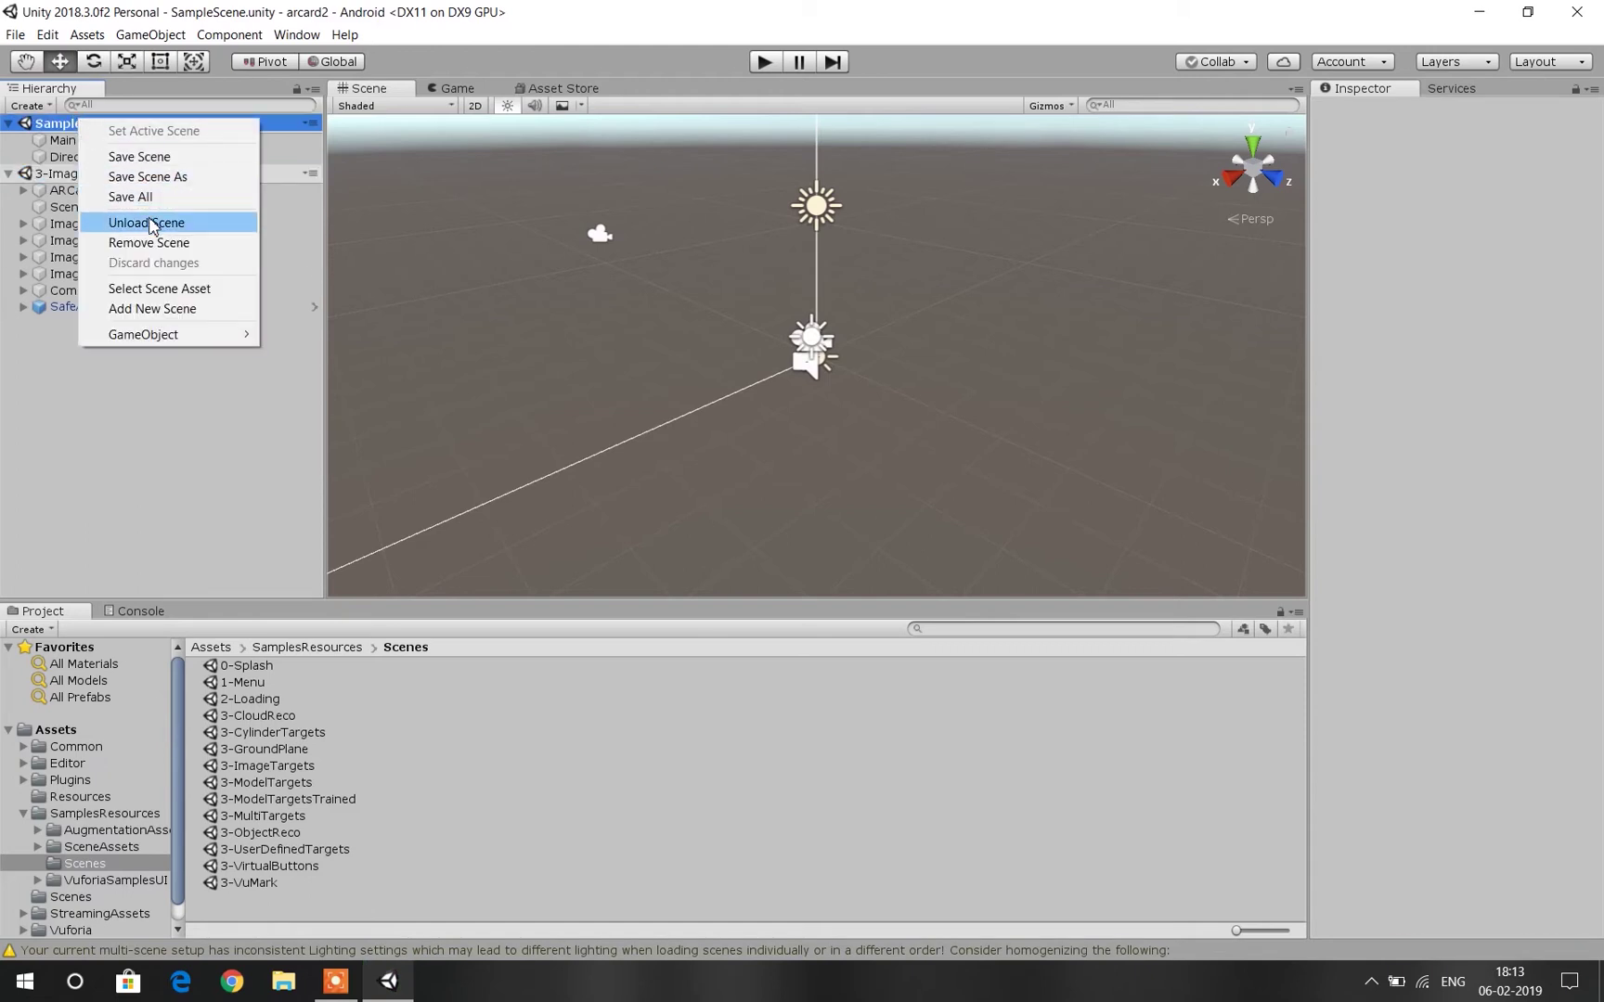
Remove SampleScene and delete the Astronaut, Drone and Oxygen image targets.
left_click(149, 243)
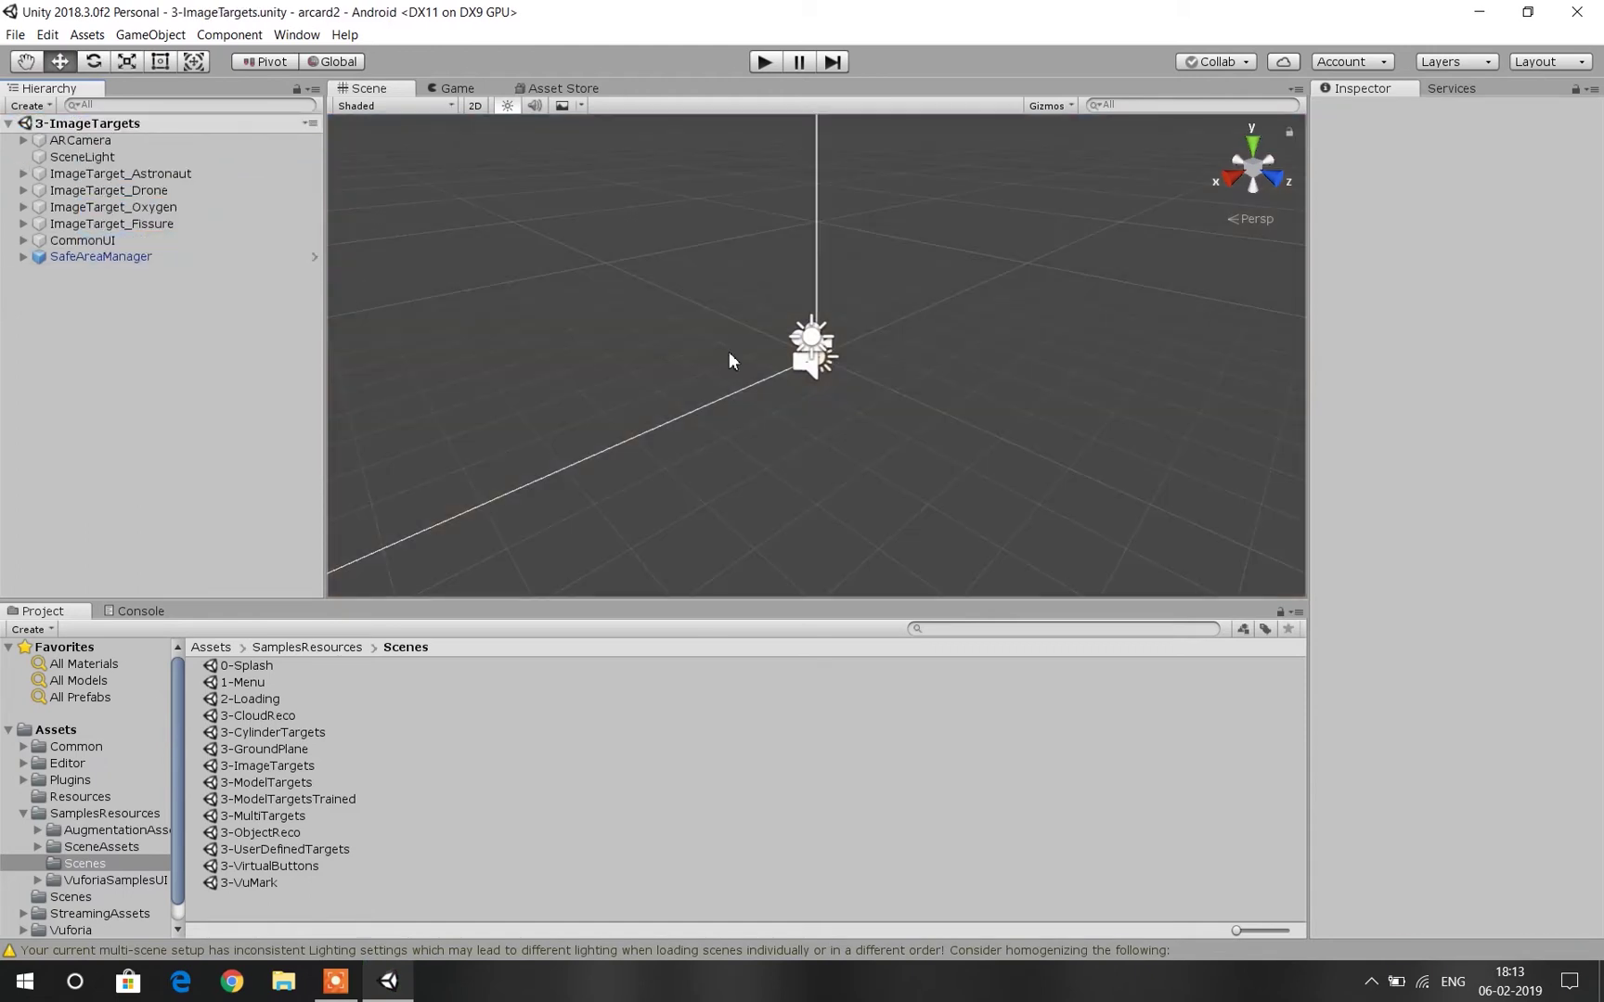
left_click(79, 175)
key("Delete")
left_click(79, 174)
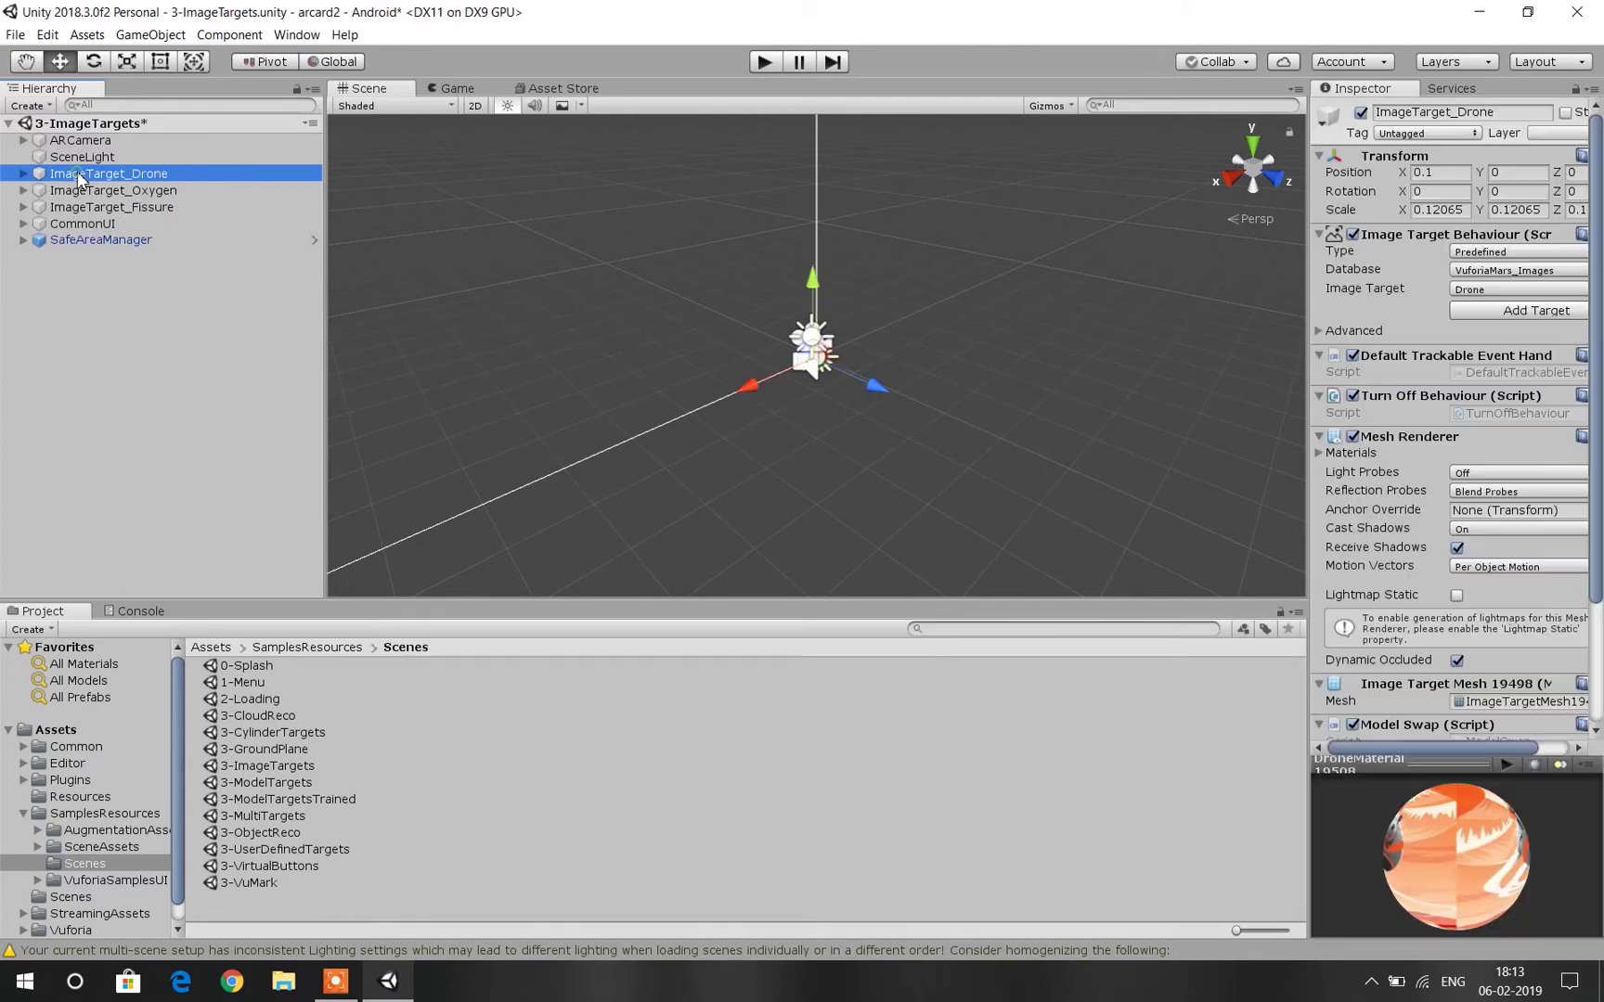
key("Delete")
left_click(79, 174)
key("Delete")
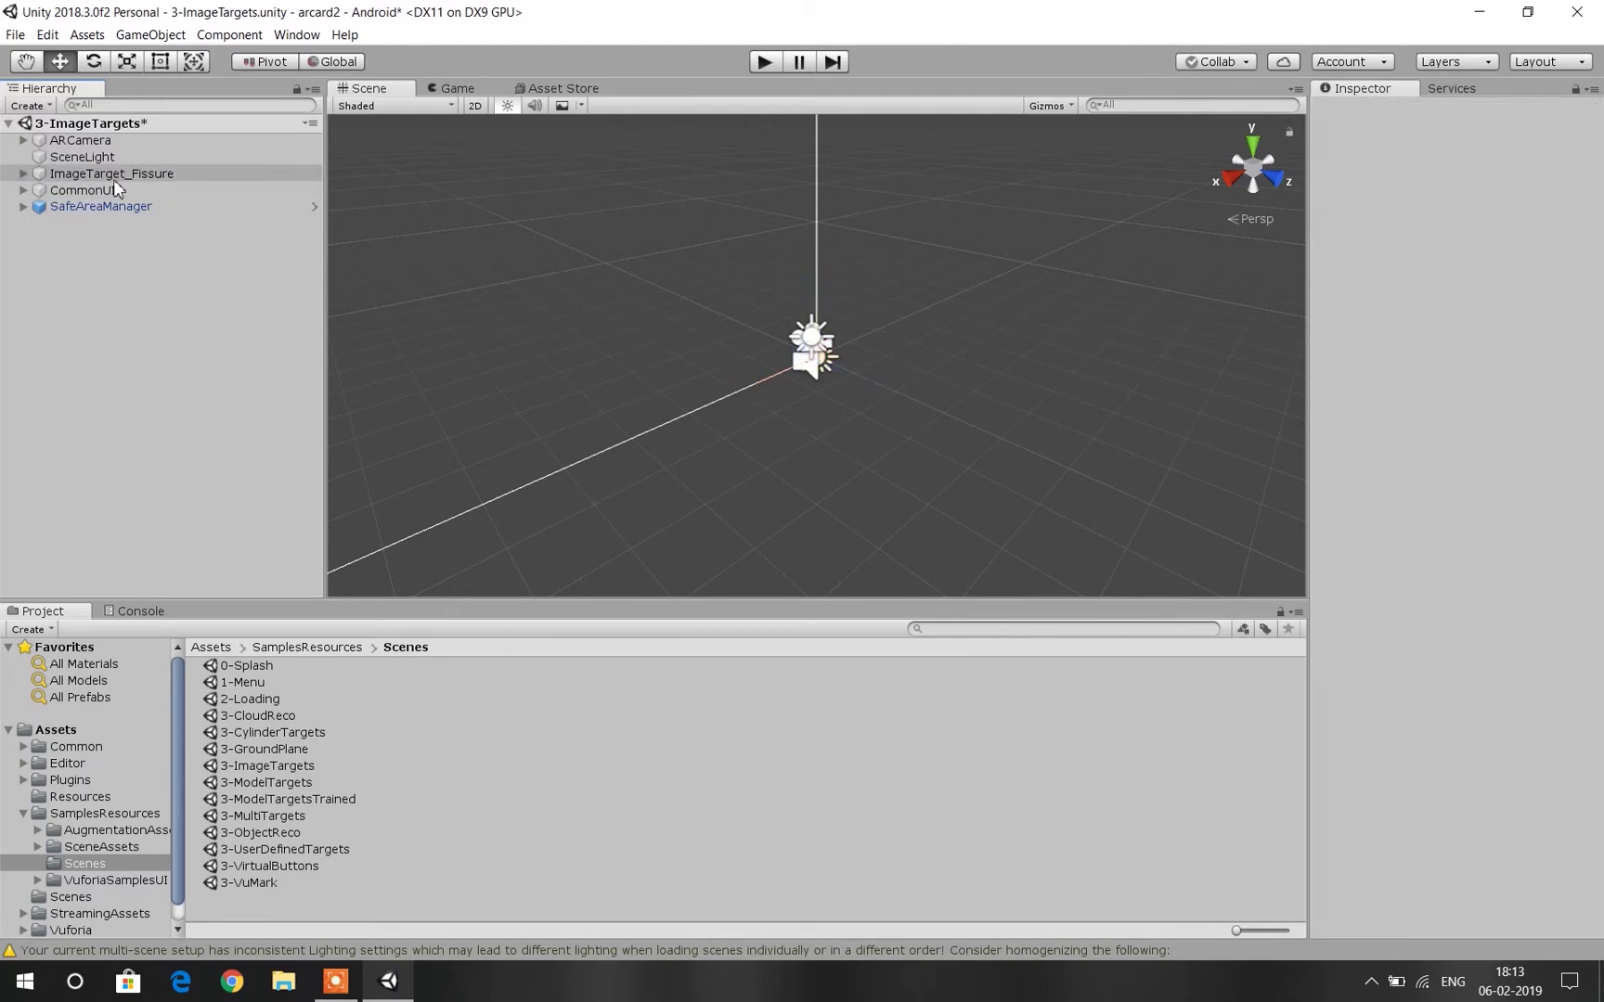
Switch ImageTarget_Fissure's database to arCard so it uses the gggg target.
left_click(22, 174)
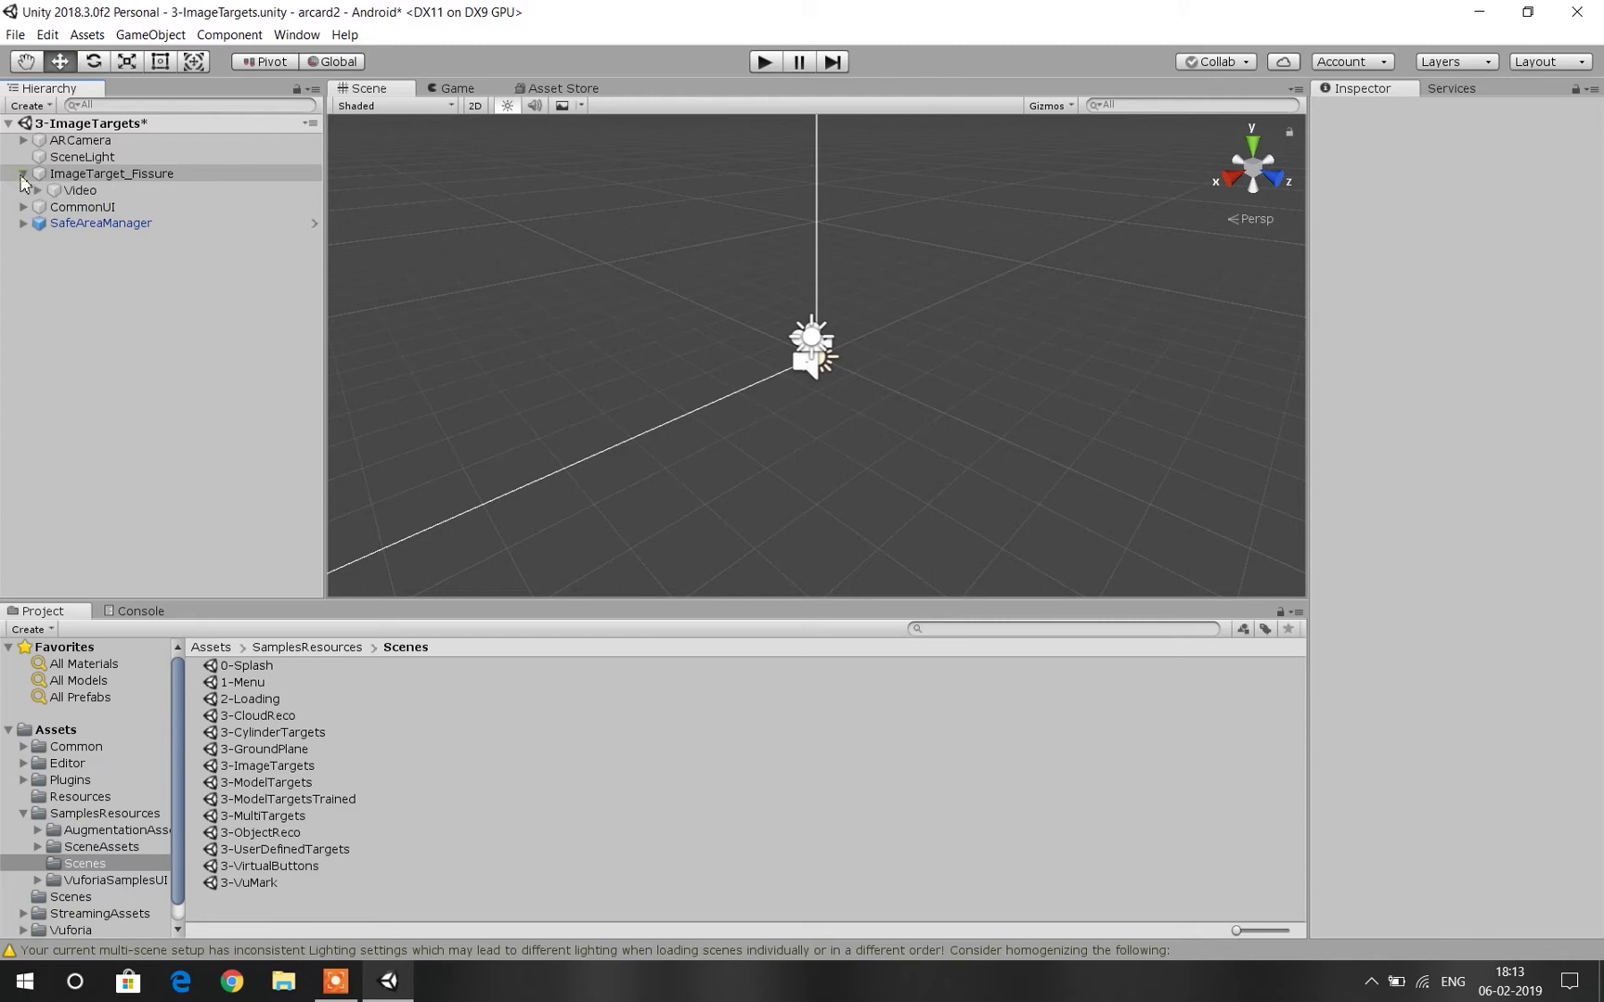
left_click(56, 190)
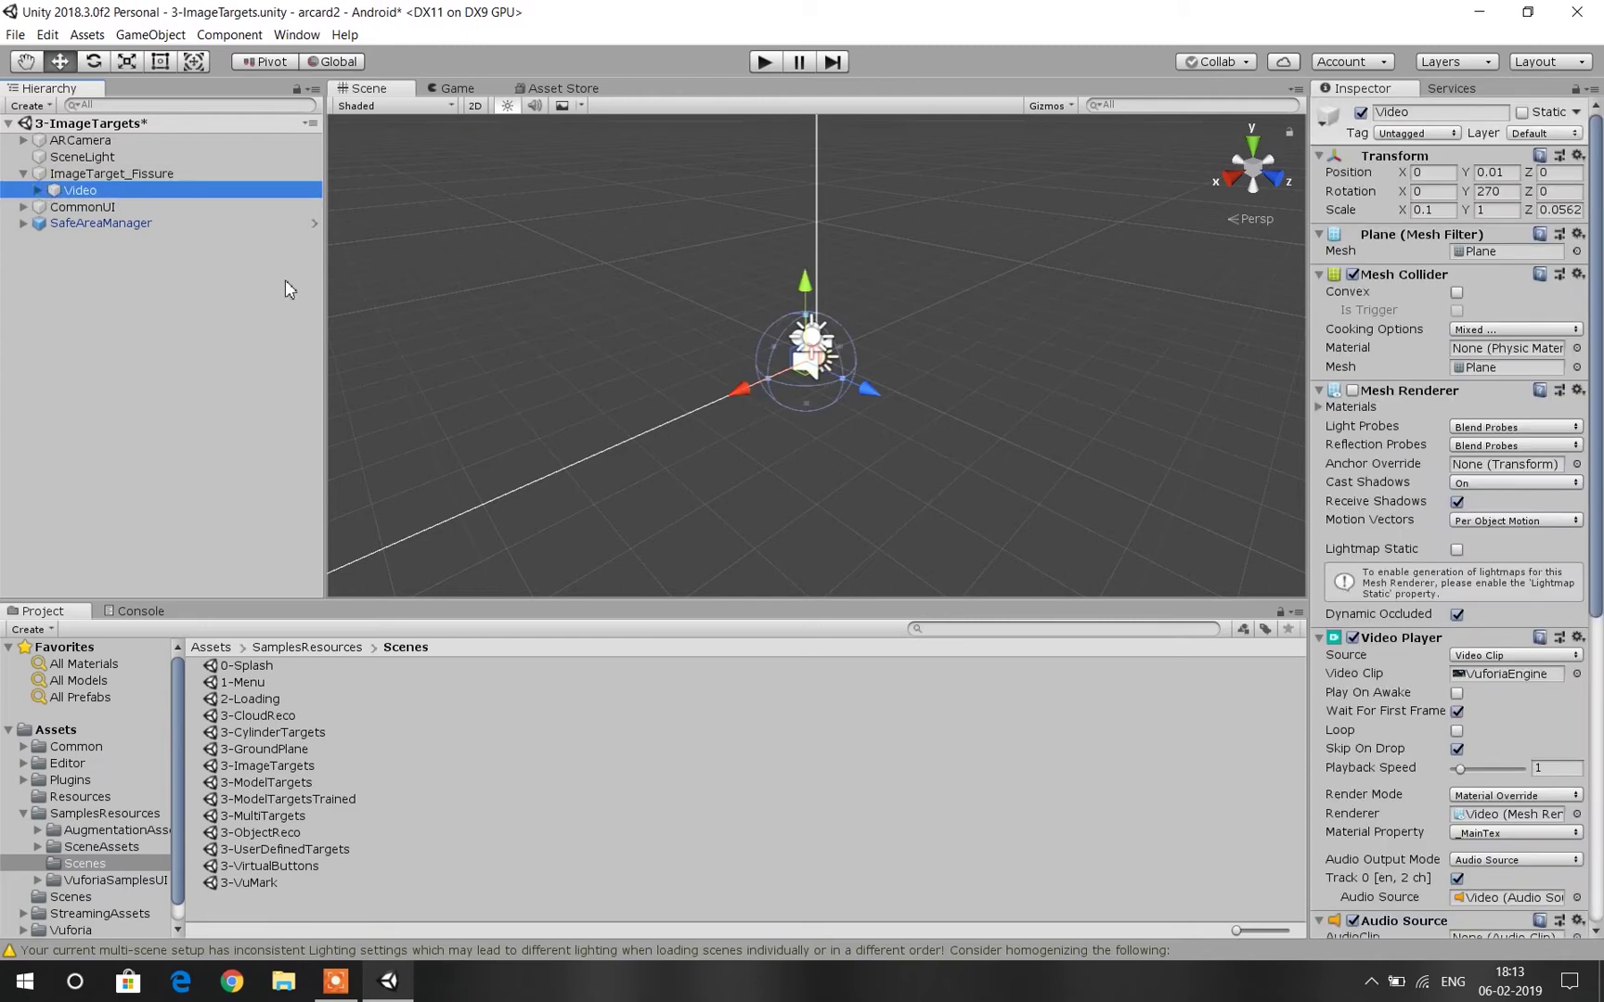
double_click(84, 186)
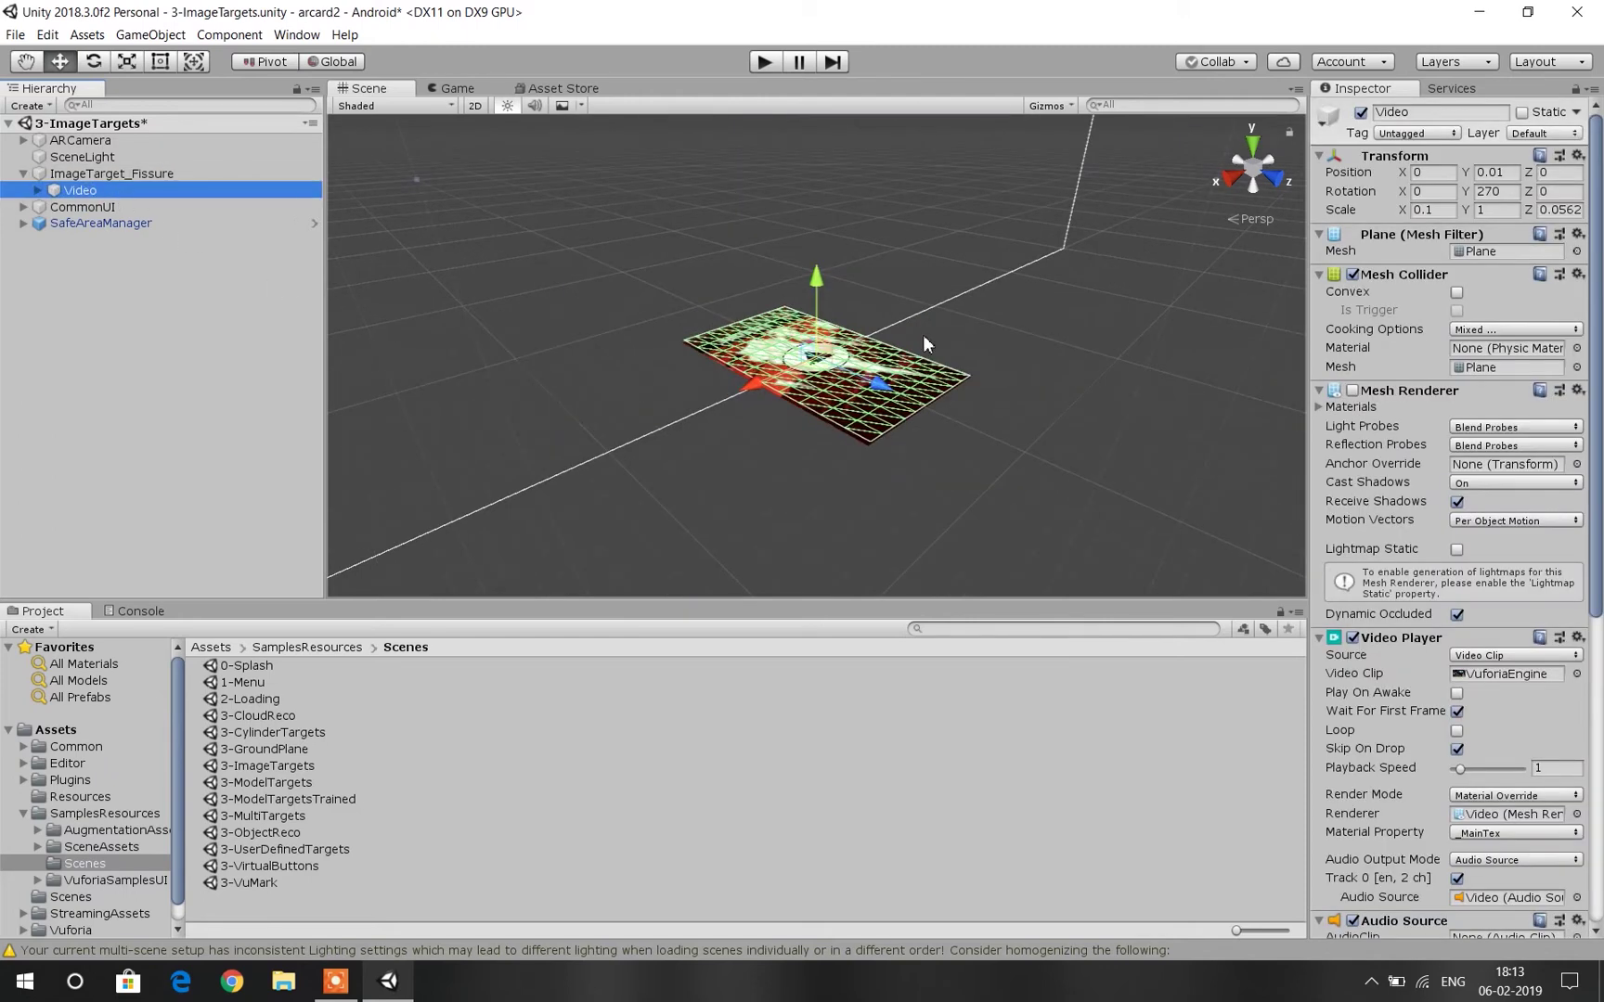
left_click(115, 175)
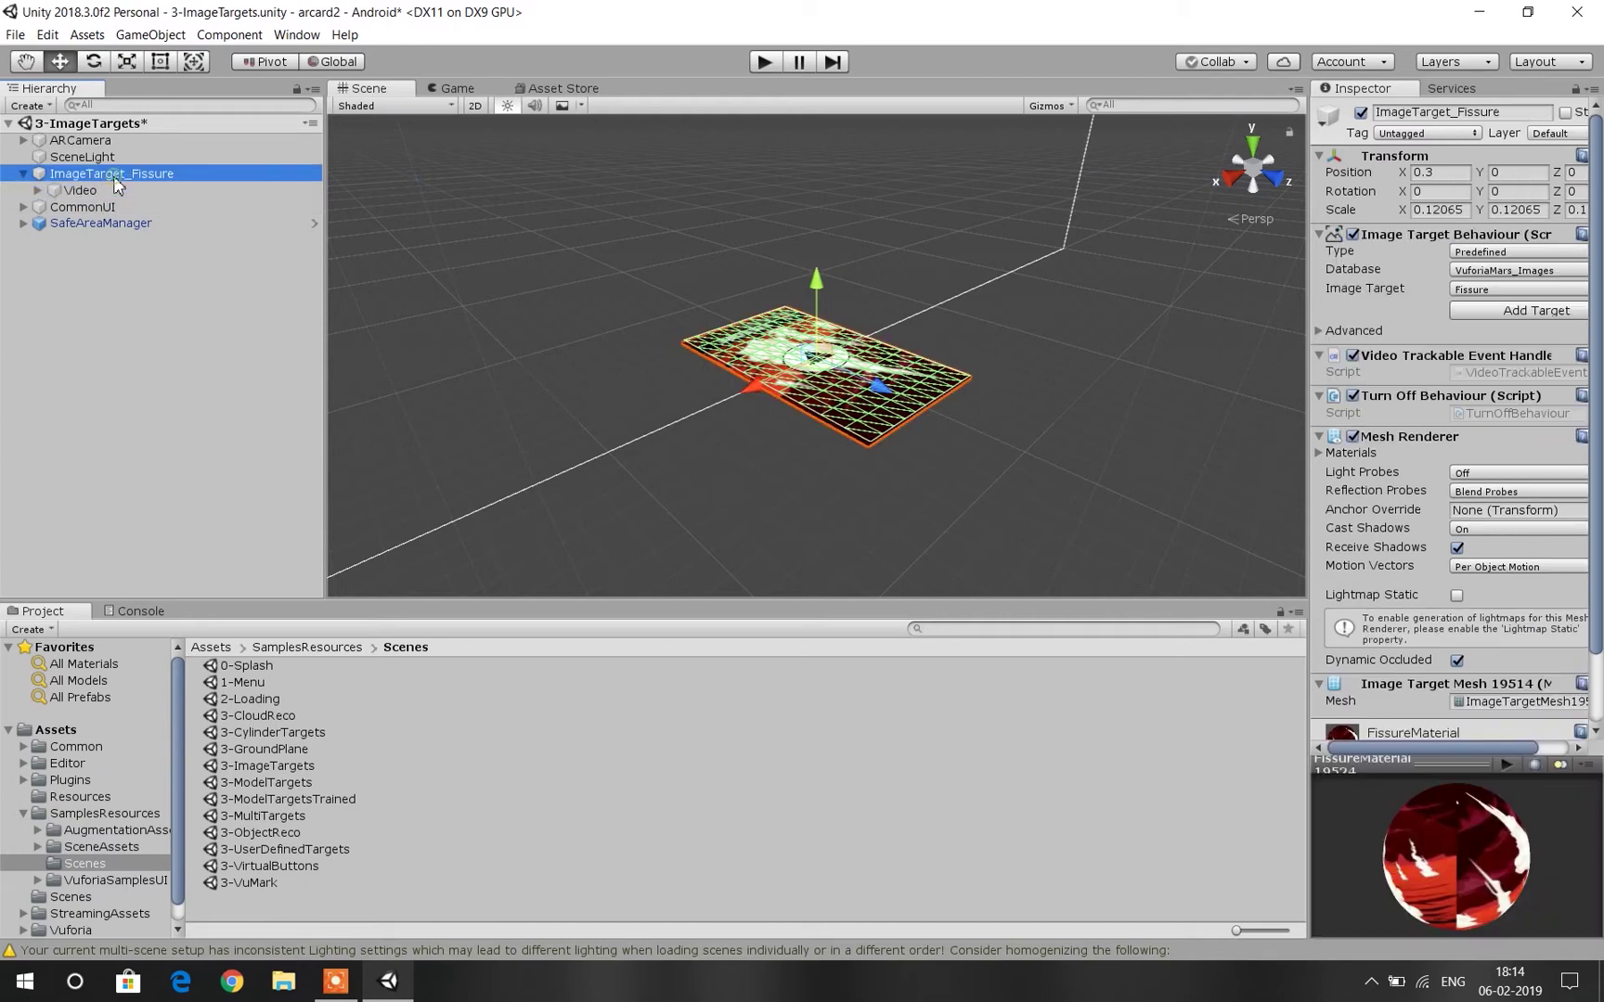
left_click(1467, 270)
left_click(1467, 317)
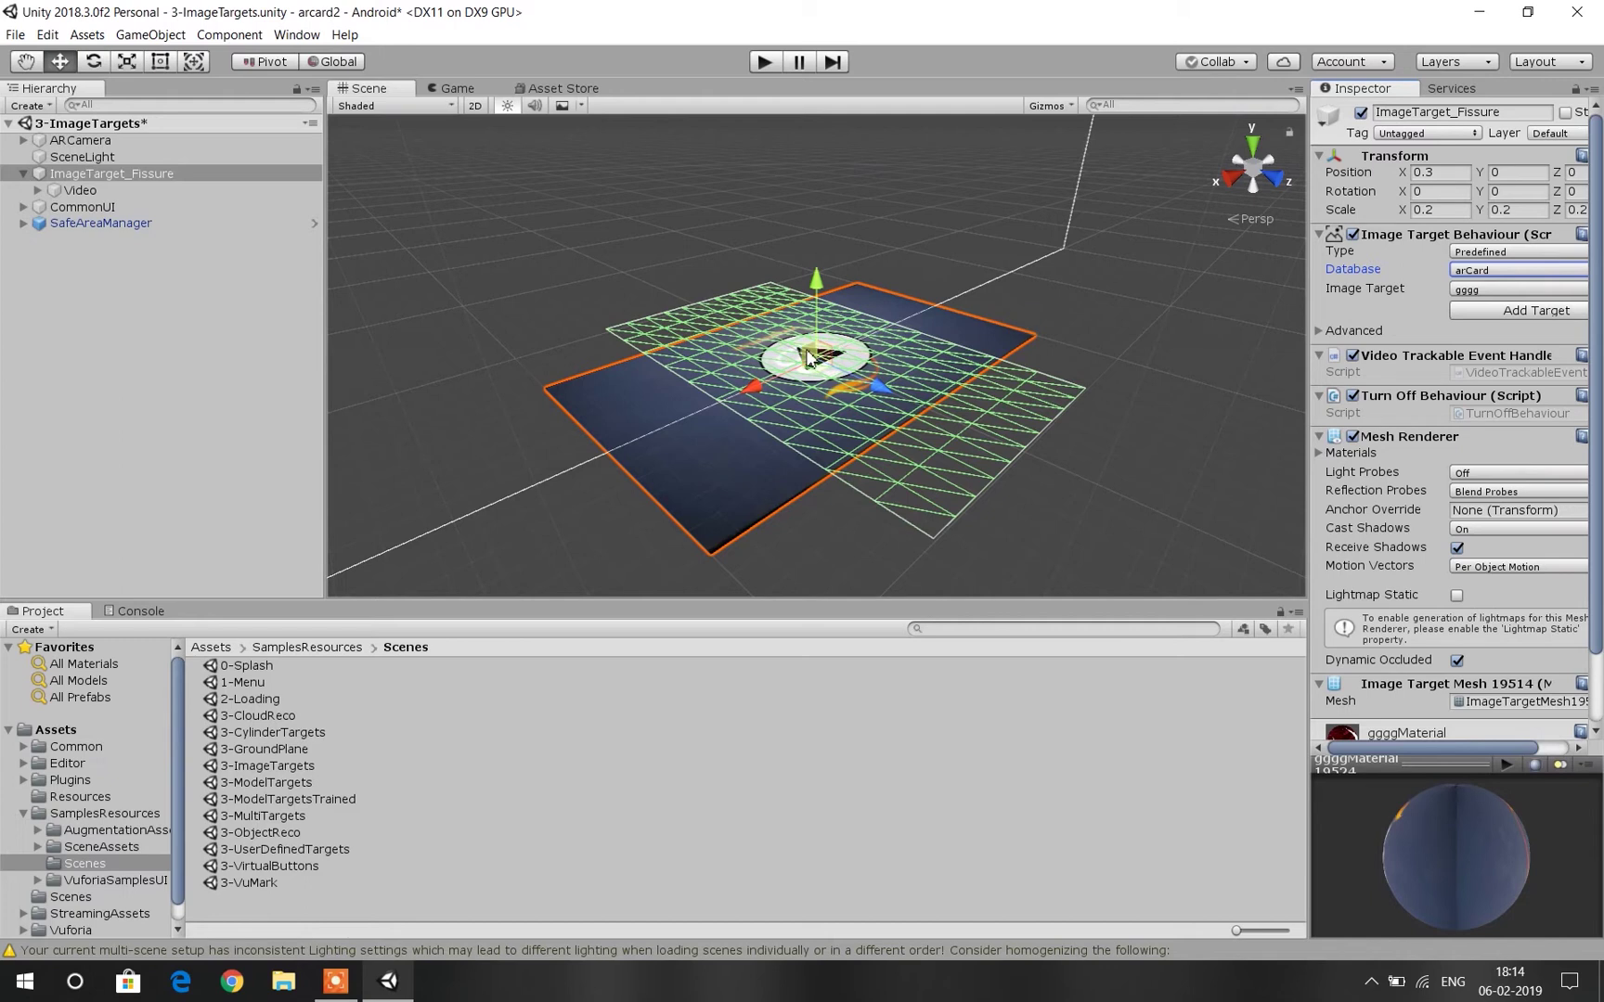
Raise the Video plane above the target and set its rotation to X 60, Y 0.
left_click(80, 189)
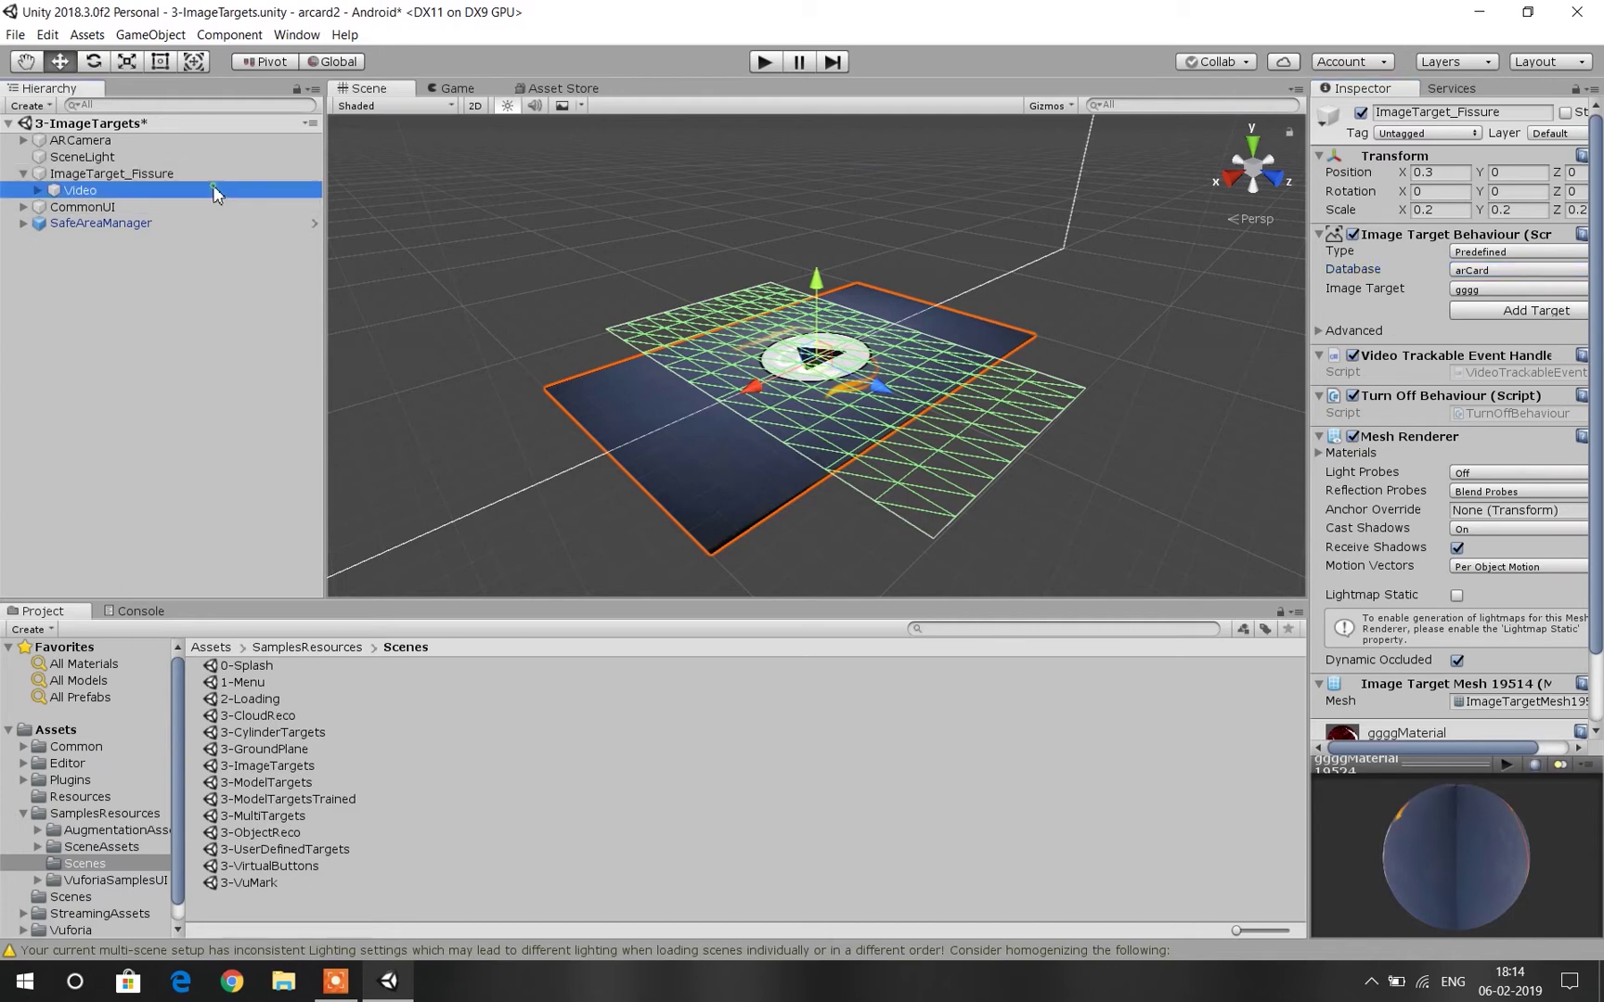
left_click_drag(821, 277, 819, 234)
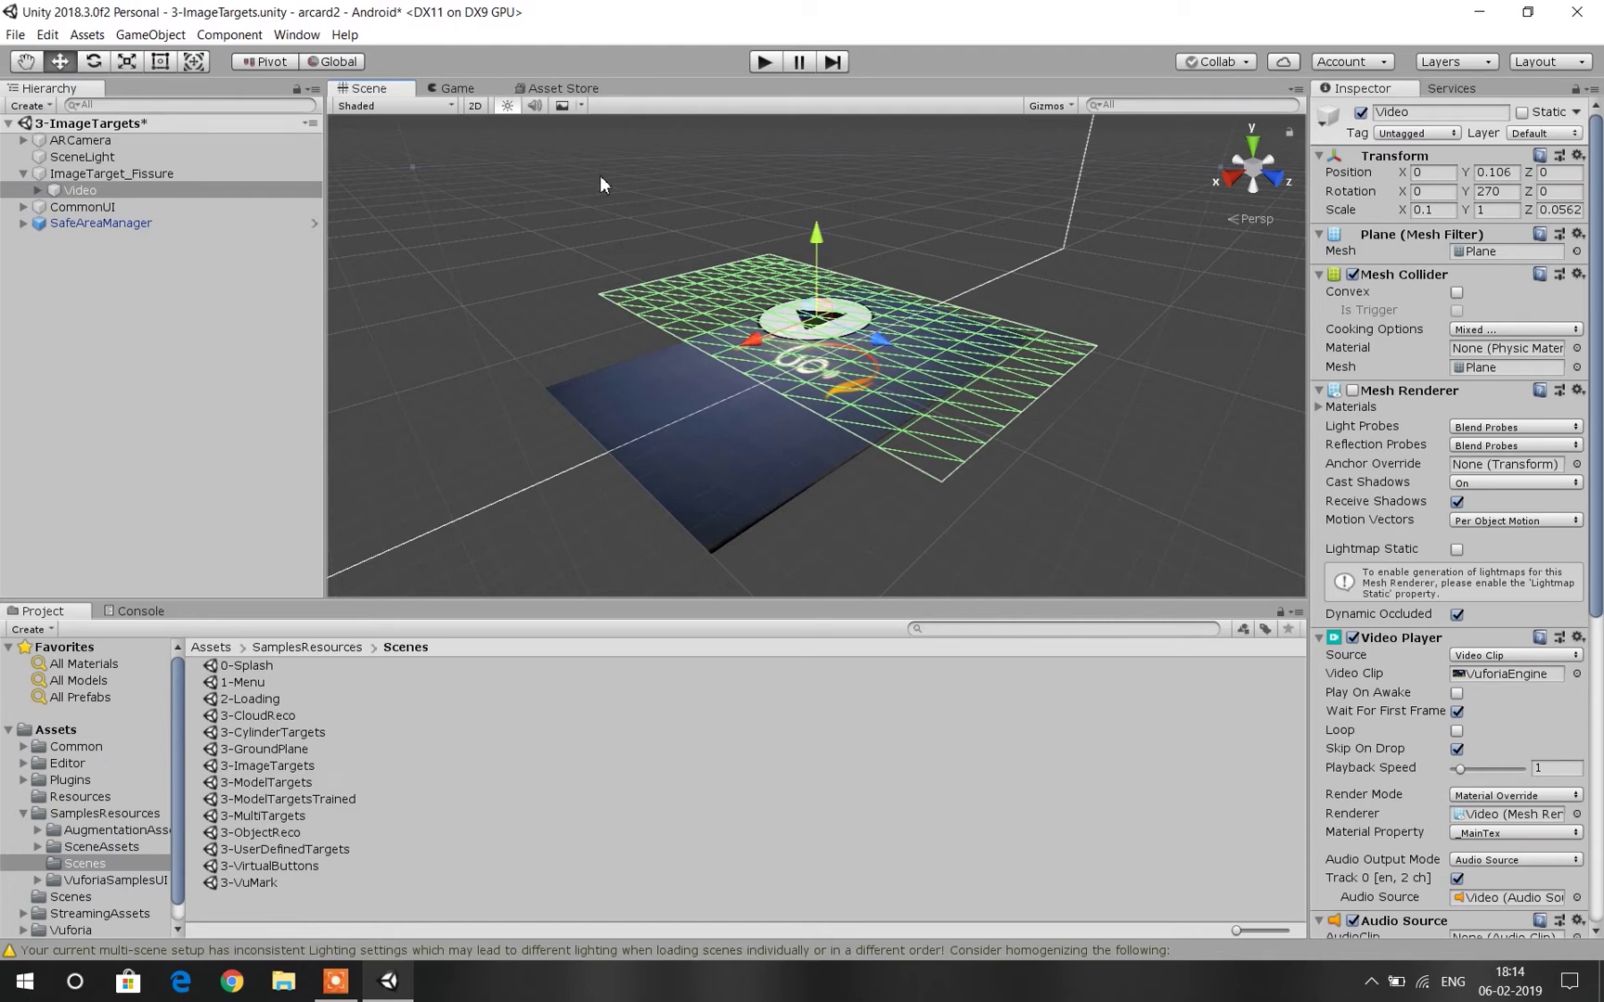
left_click(1415, 191)
type("60")
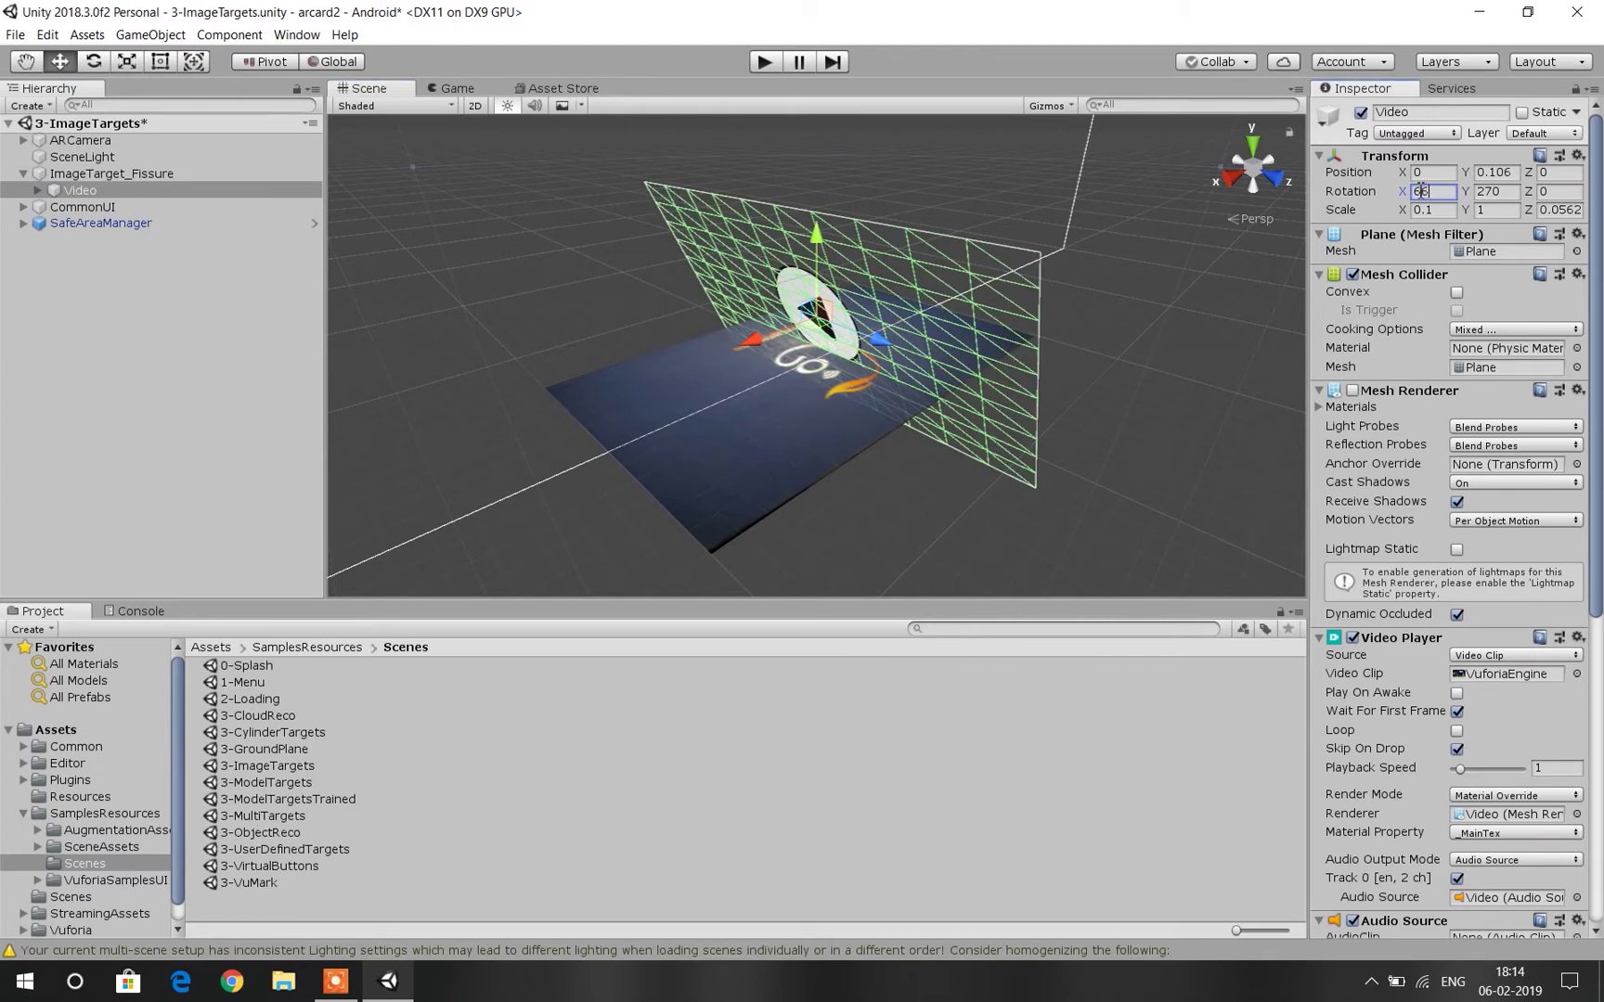
key("BackSpace")
key("BackSpace")
type("60")
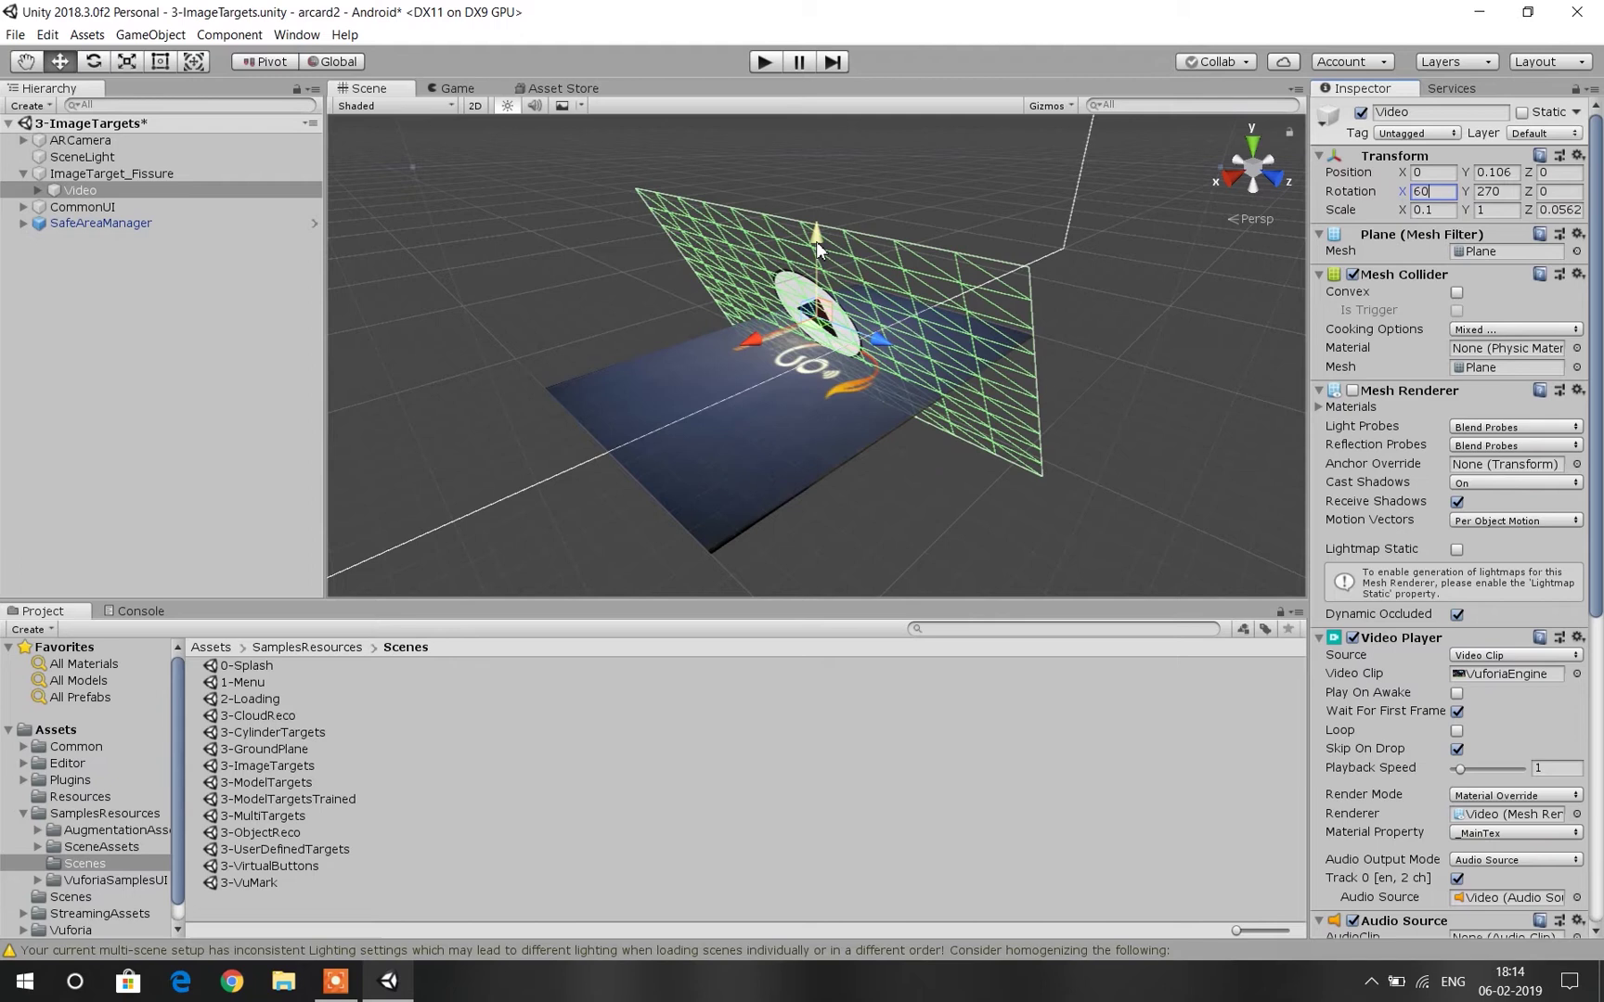
left_click_drag(821, 243, 820, 165)
left_click(1503, 194)
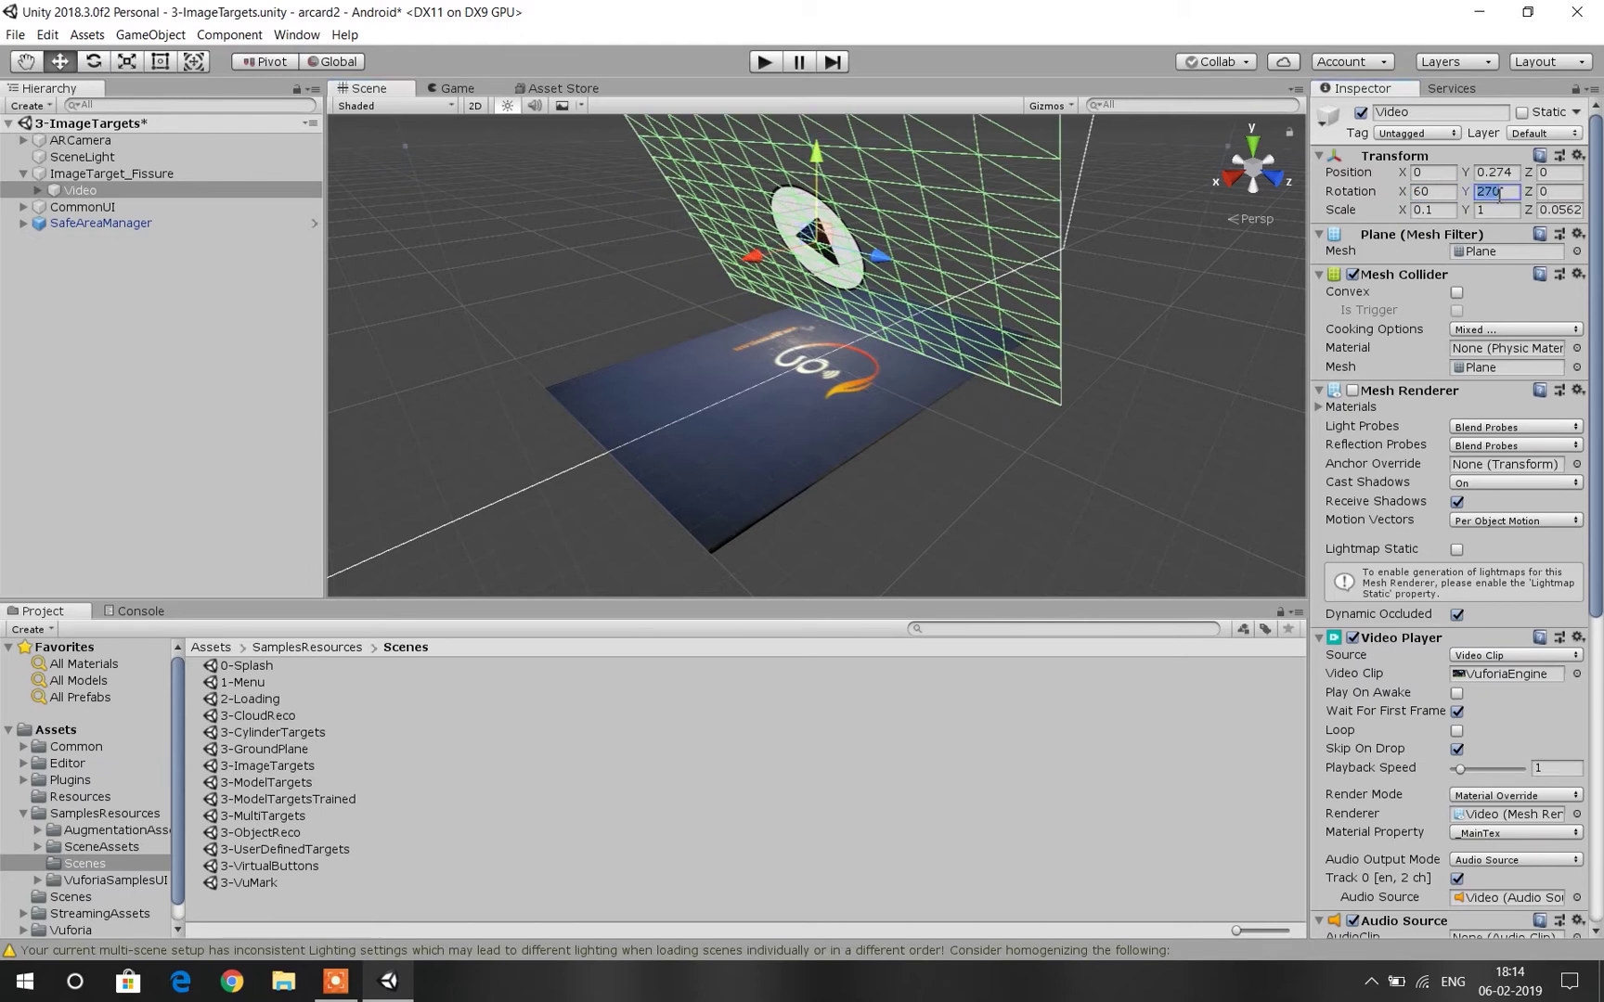
type("9")
key("BackSpace")
type("0")
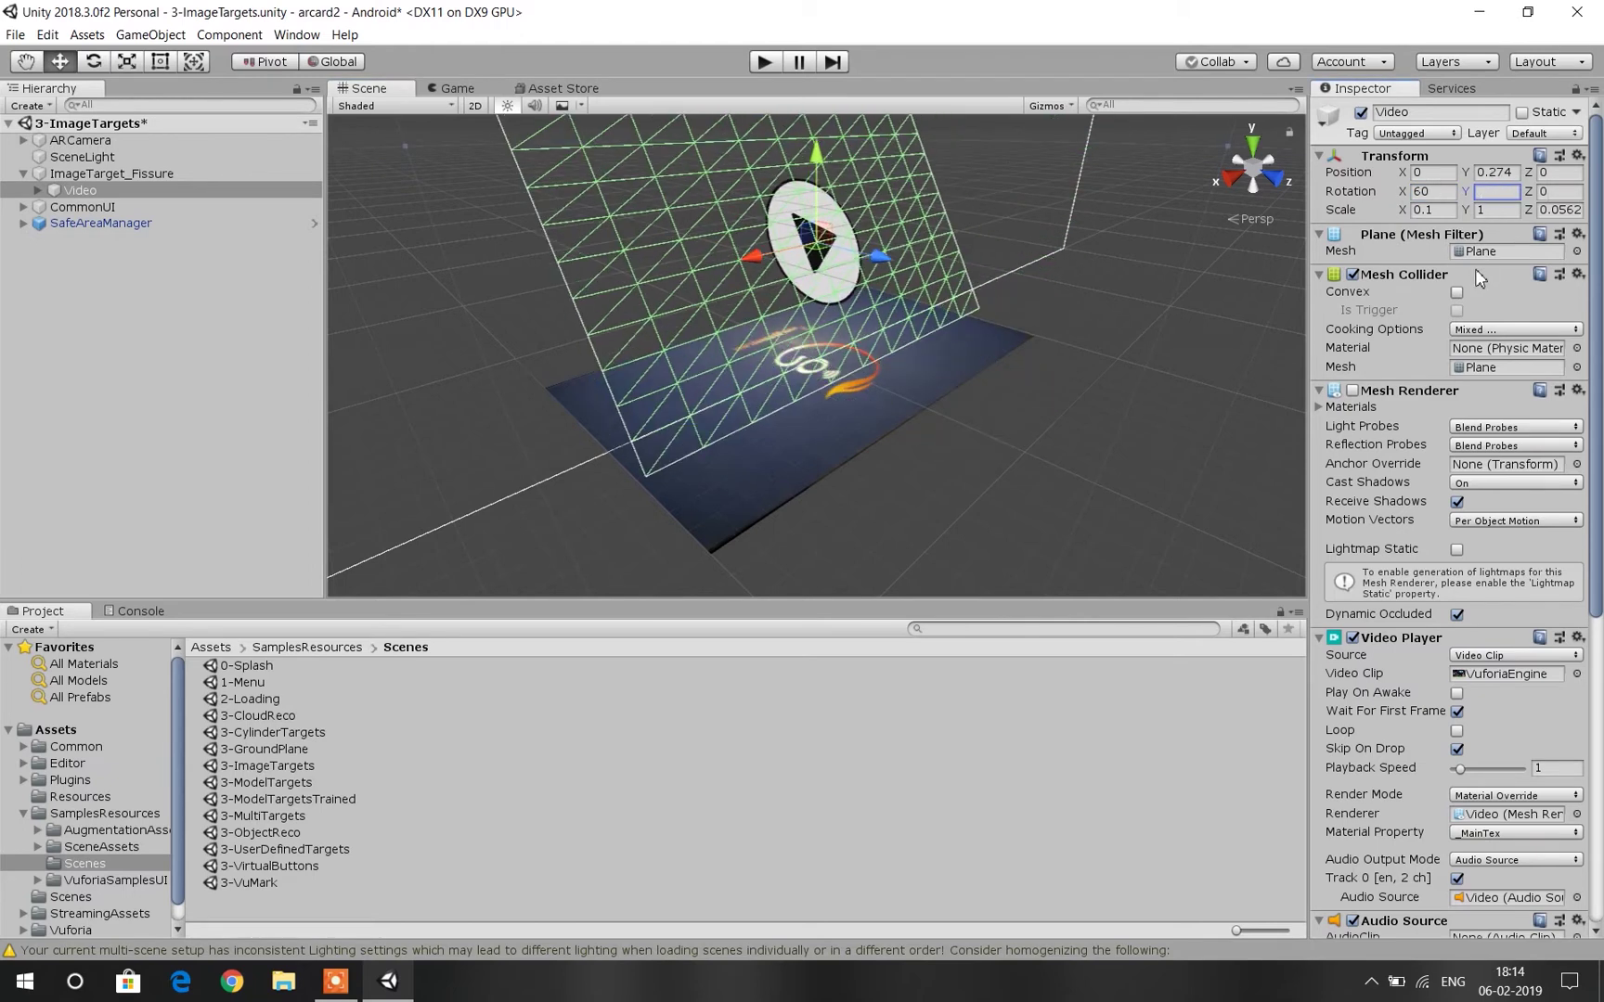
Shift the Video plane along Z and change its X rotation to 120.
left_click(1227, 165)
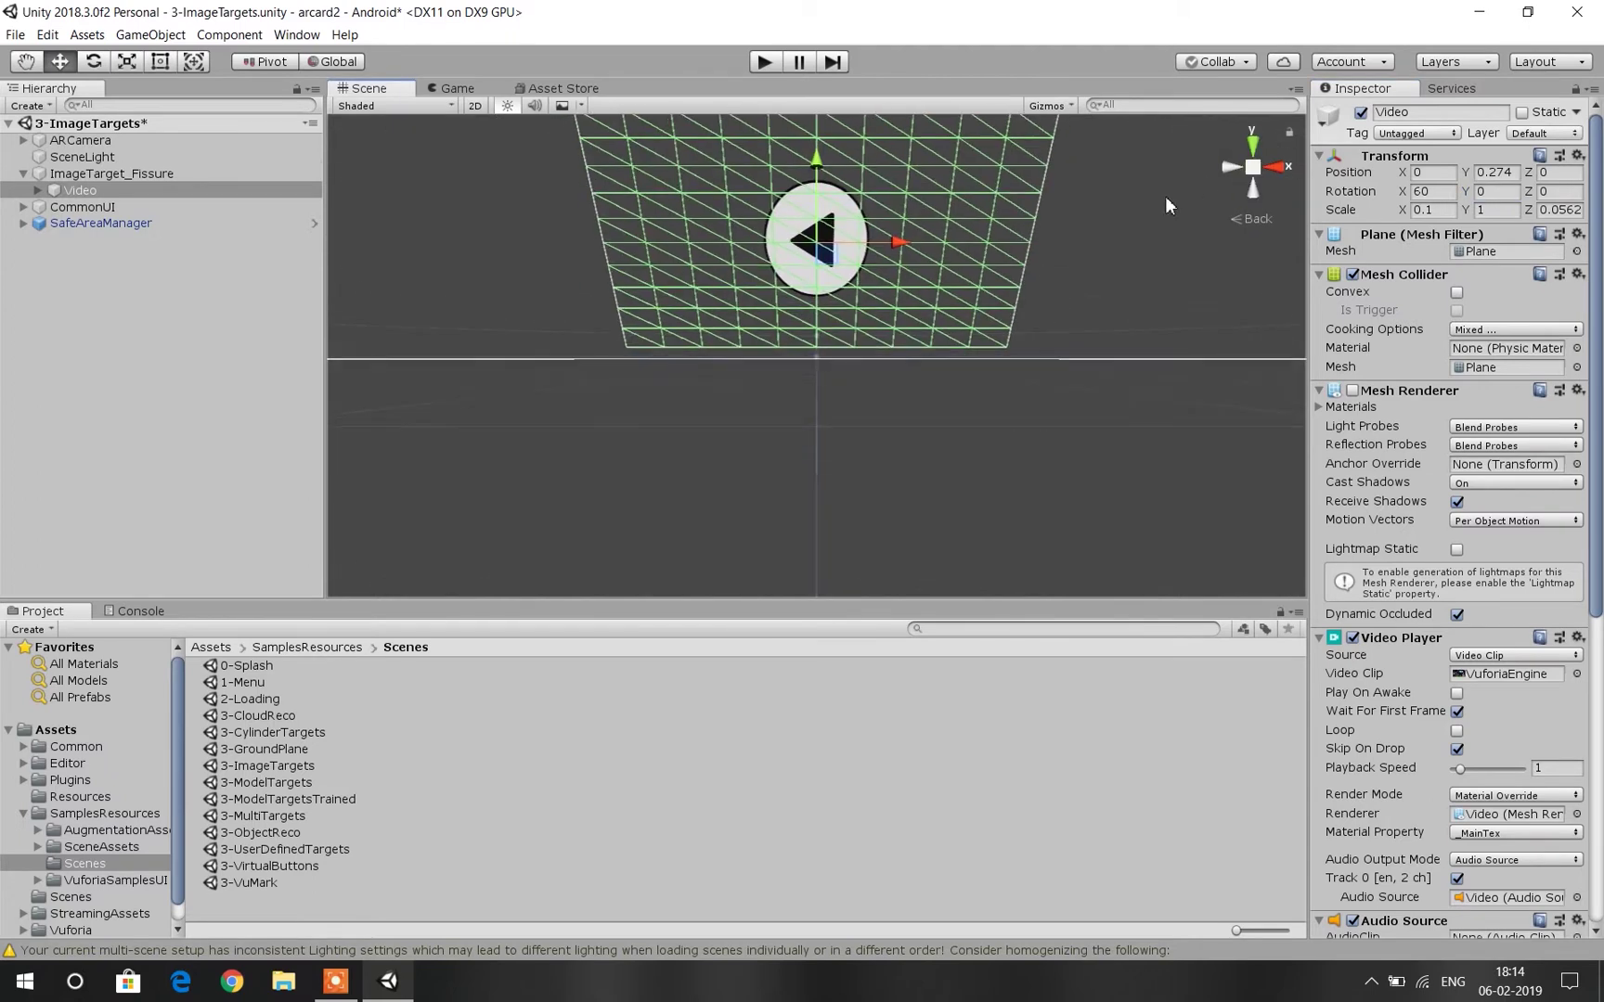
key("q")
left_click_drag(1249, 260, 992, 390)
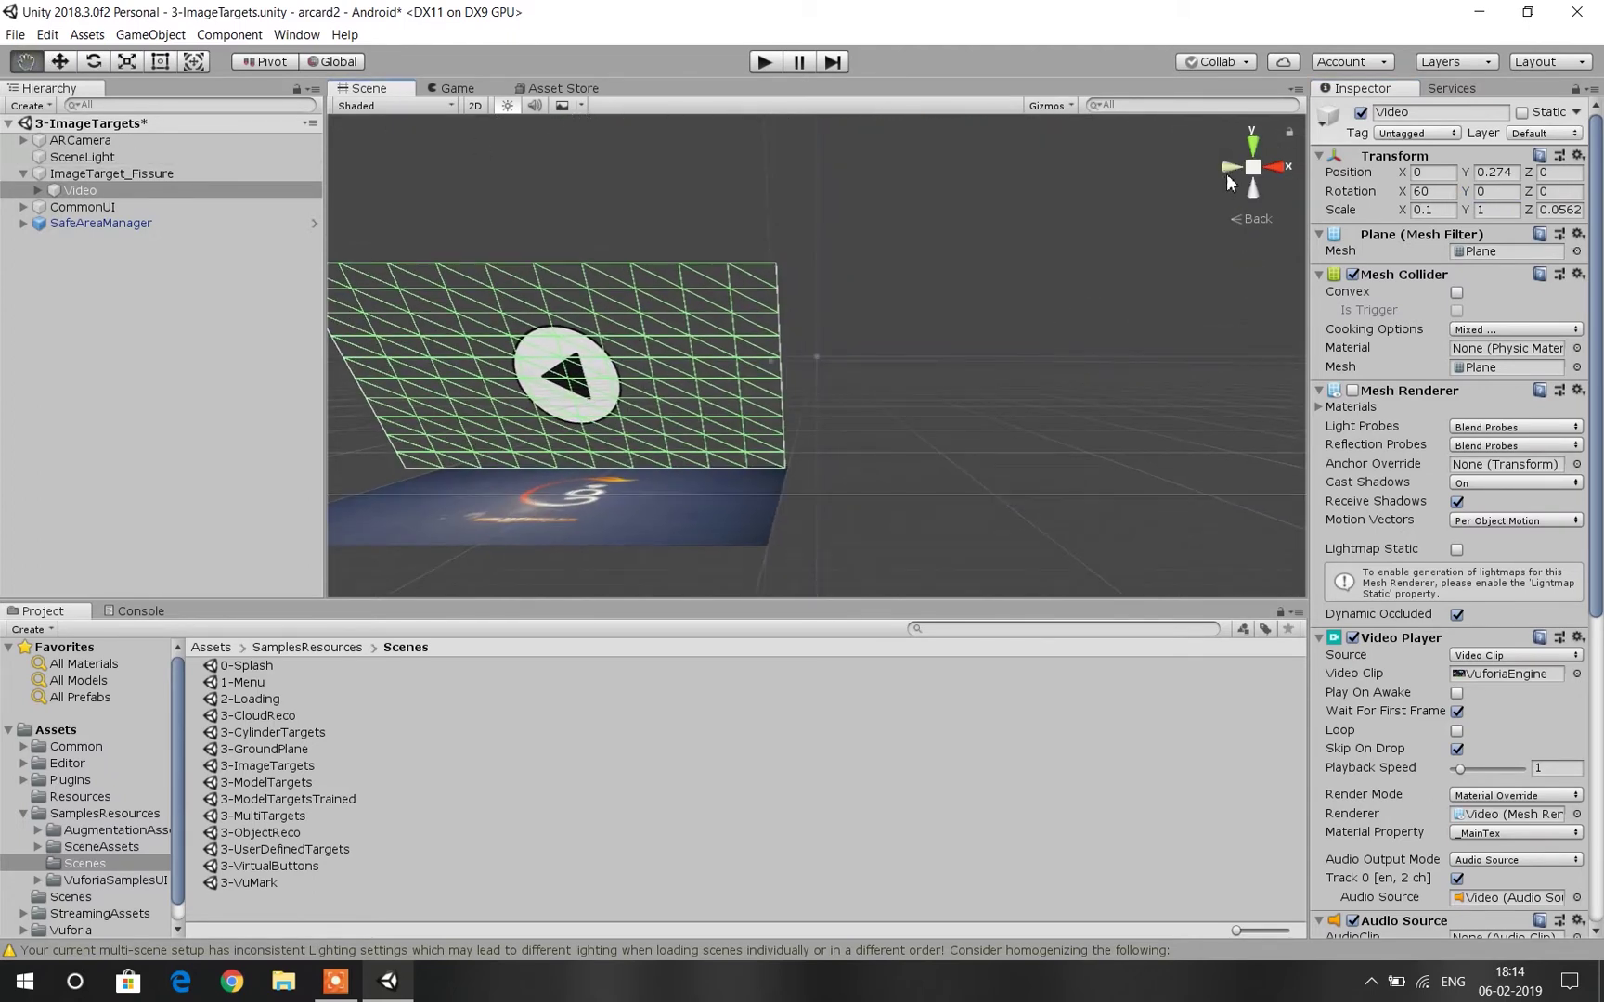
left_click(1229, 169)
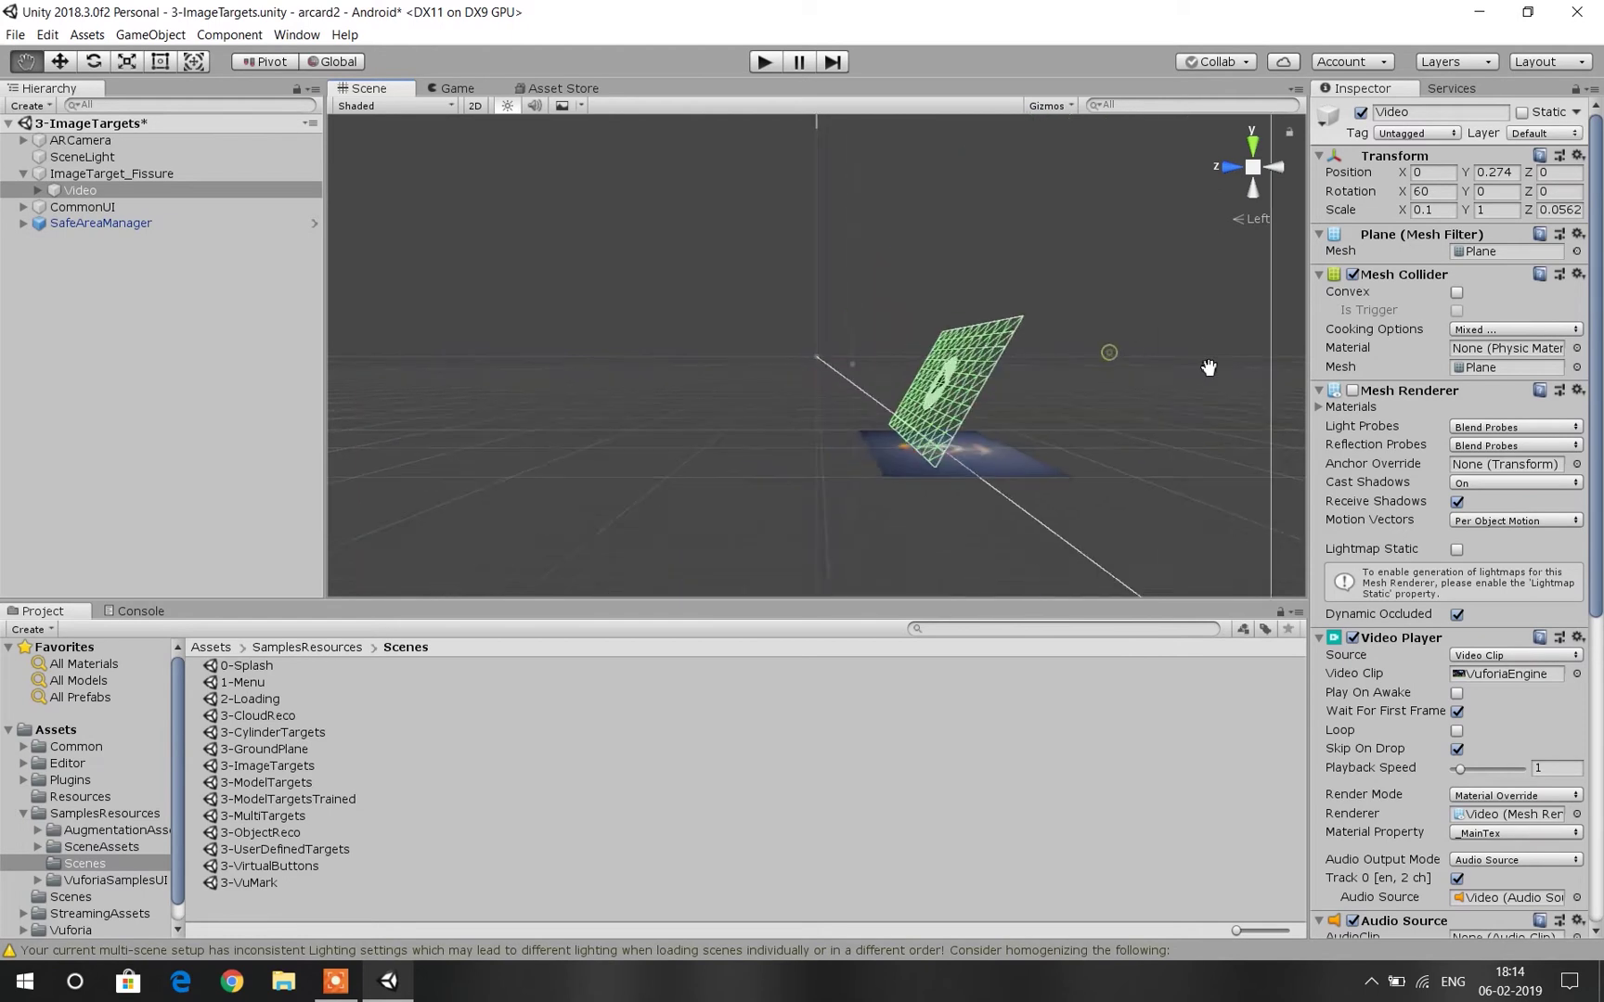
left_click_drag(1209, 368, 936, 410)
left_click(59, 62)
left_click(1495, 193)
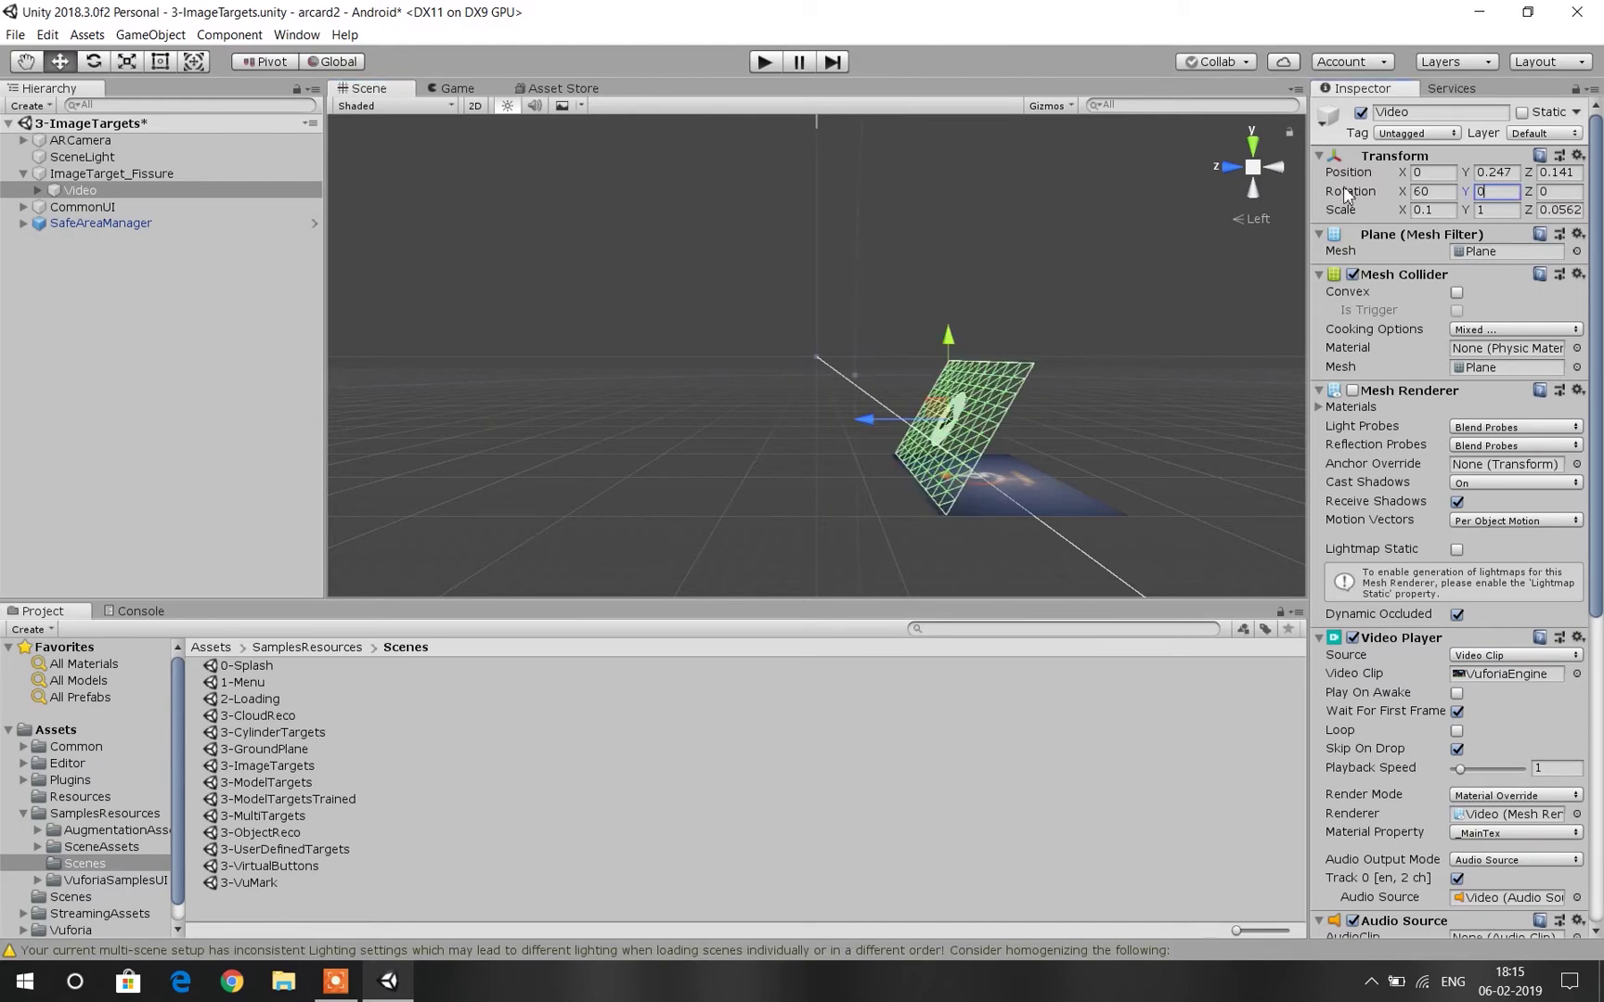
left_click(1432, 191)
type("120")
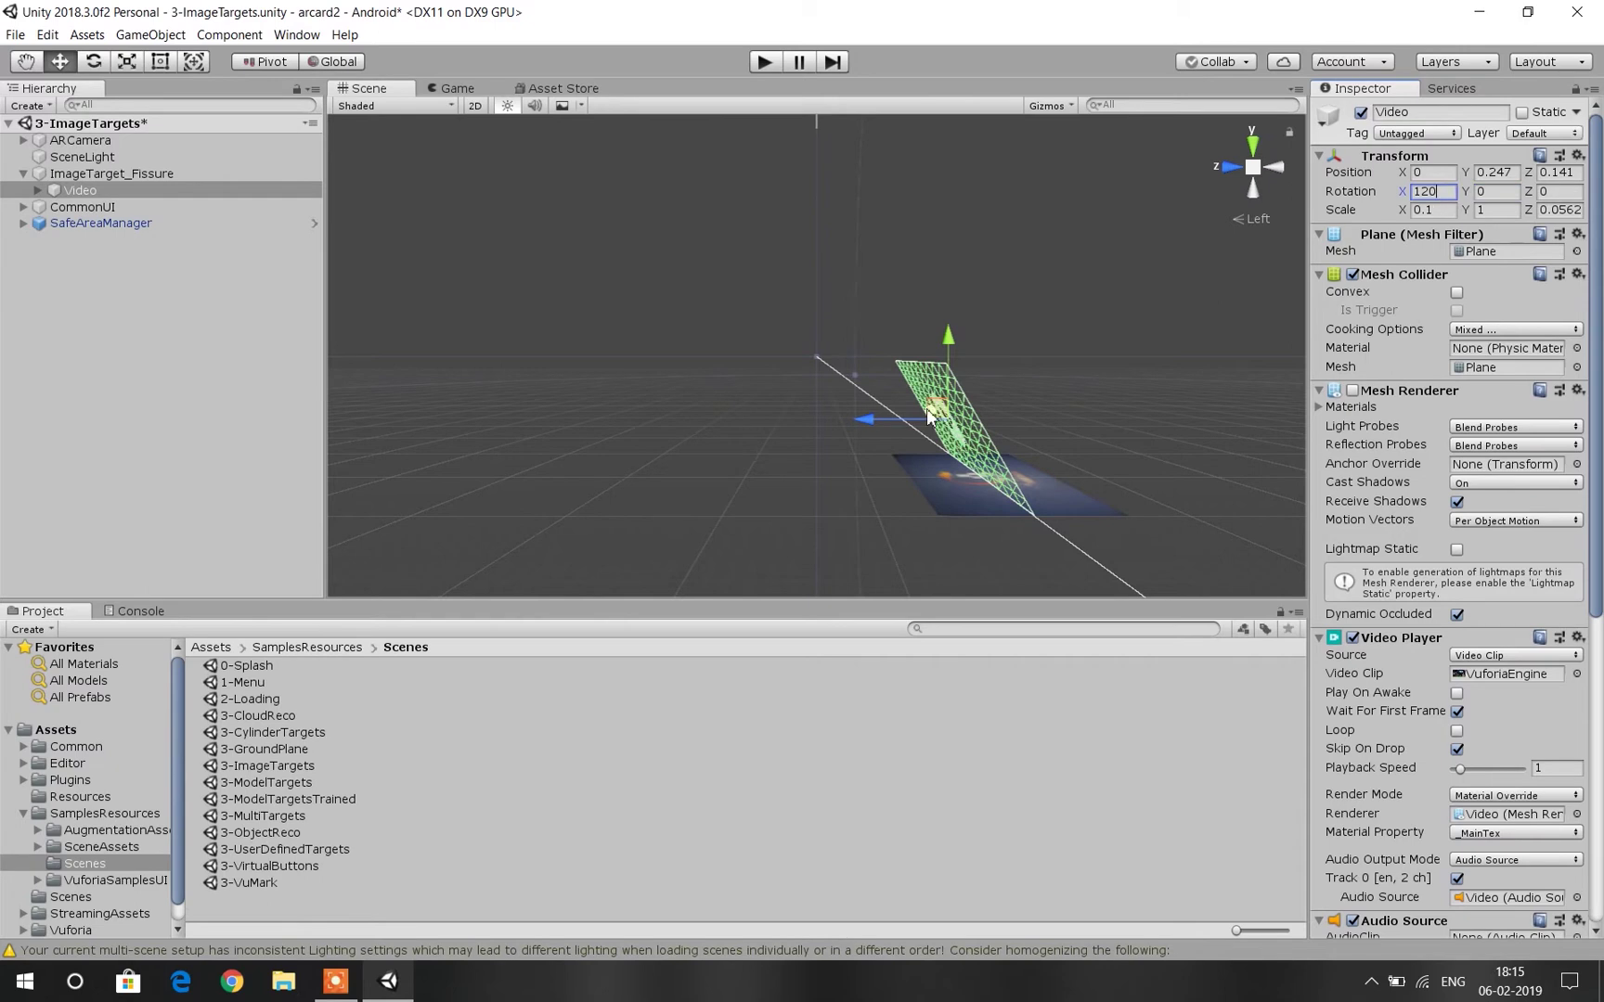
left_click_drag(929, 416, 859, 417)
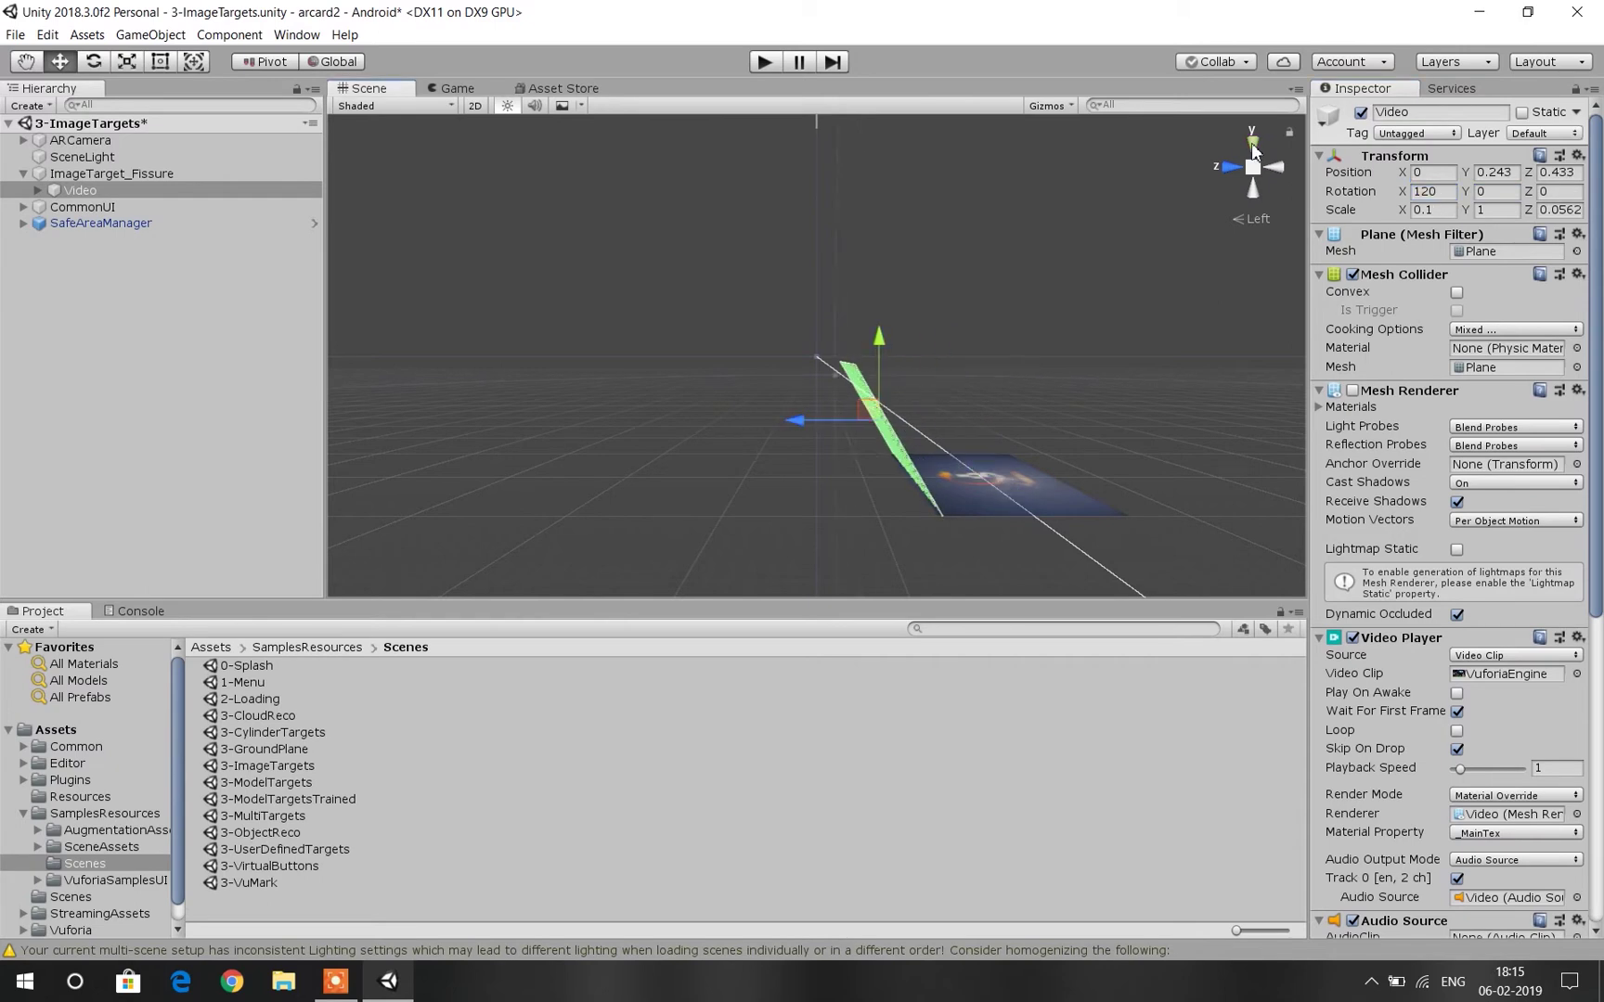
Check the plane from top and side views, then ping its VuforiaEngine clip in the project.
left_click(1252, 146)
left_click(1277, 169)
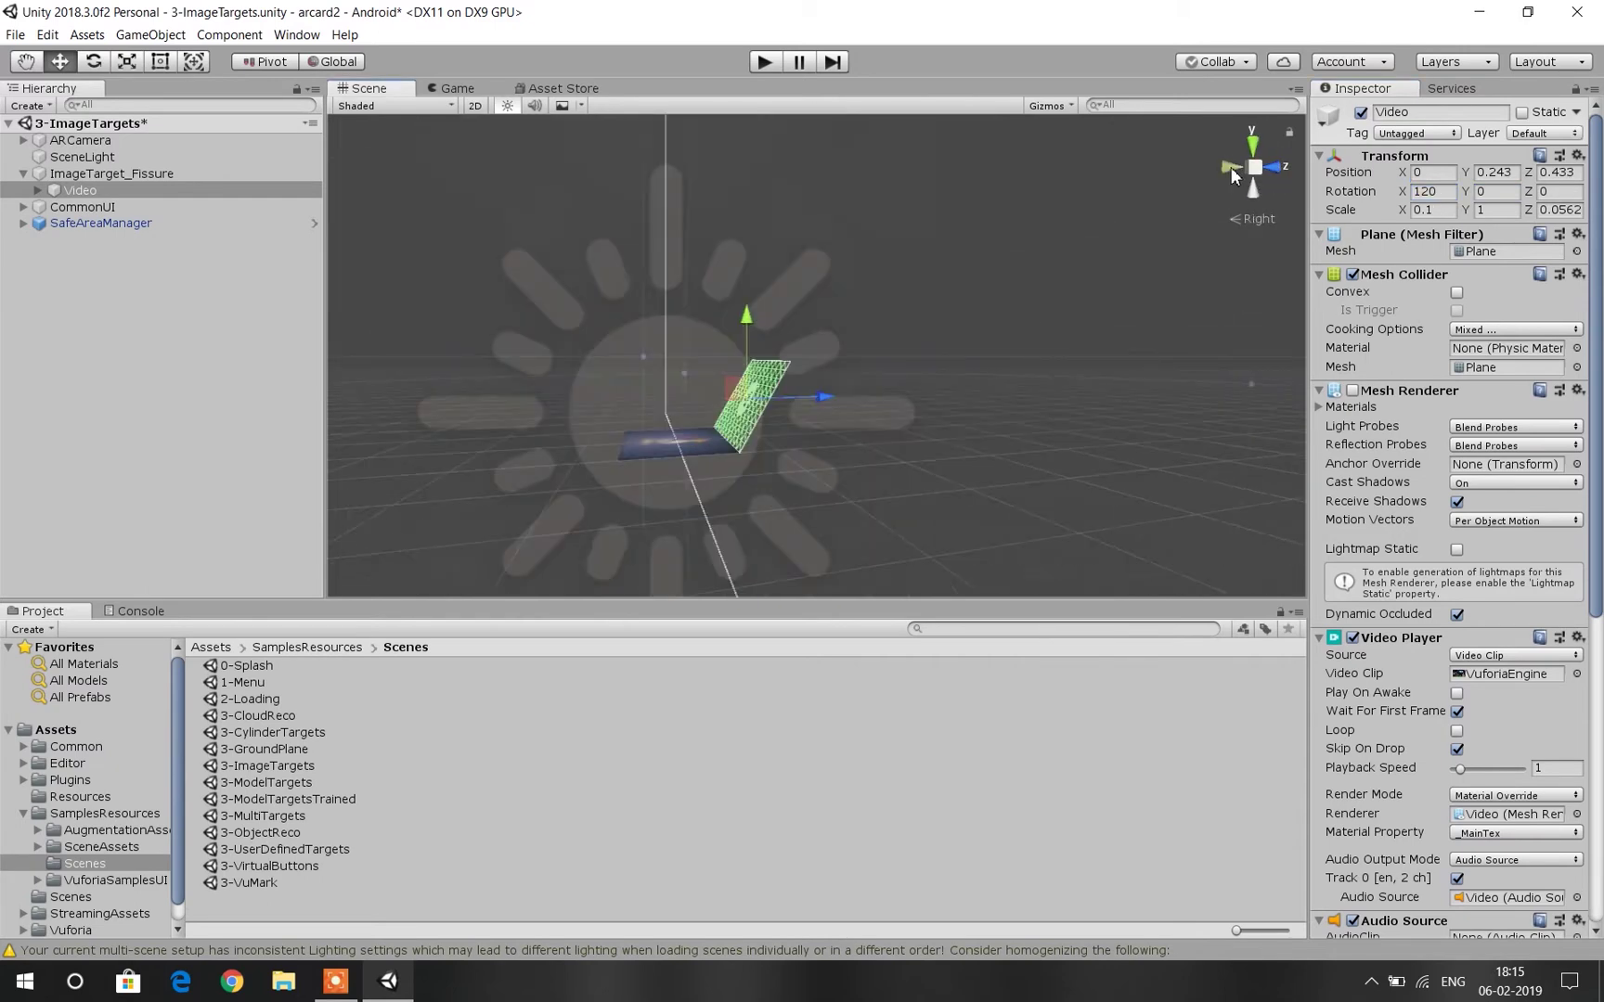
left_click(1225, 168)
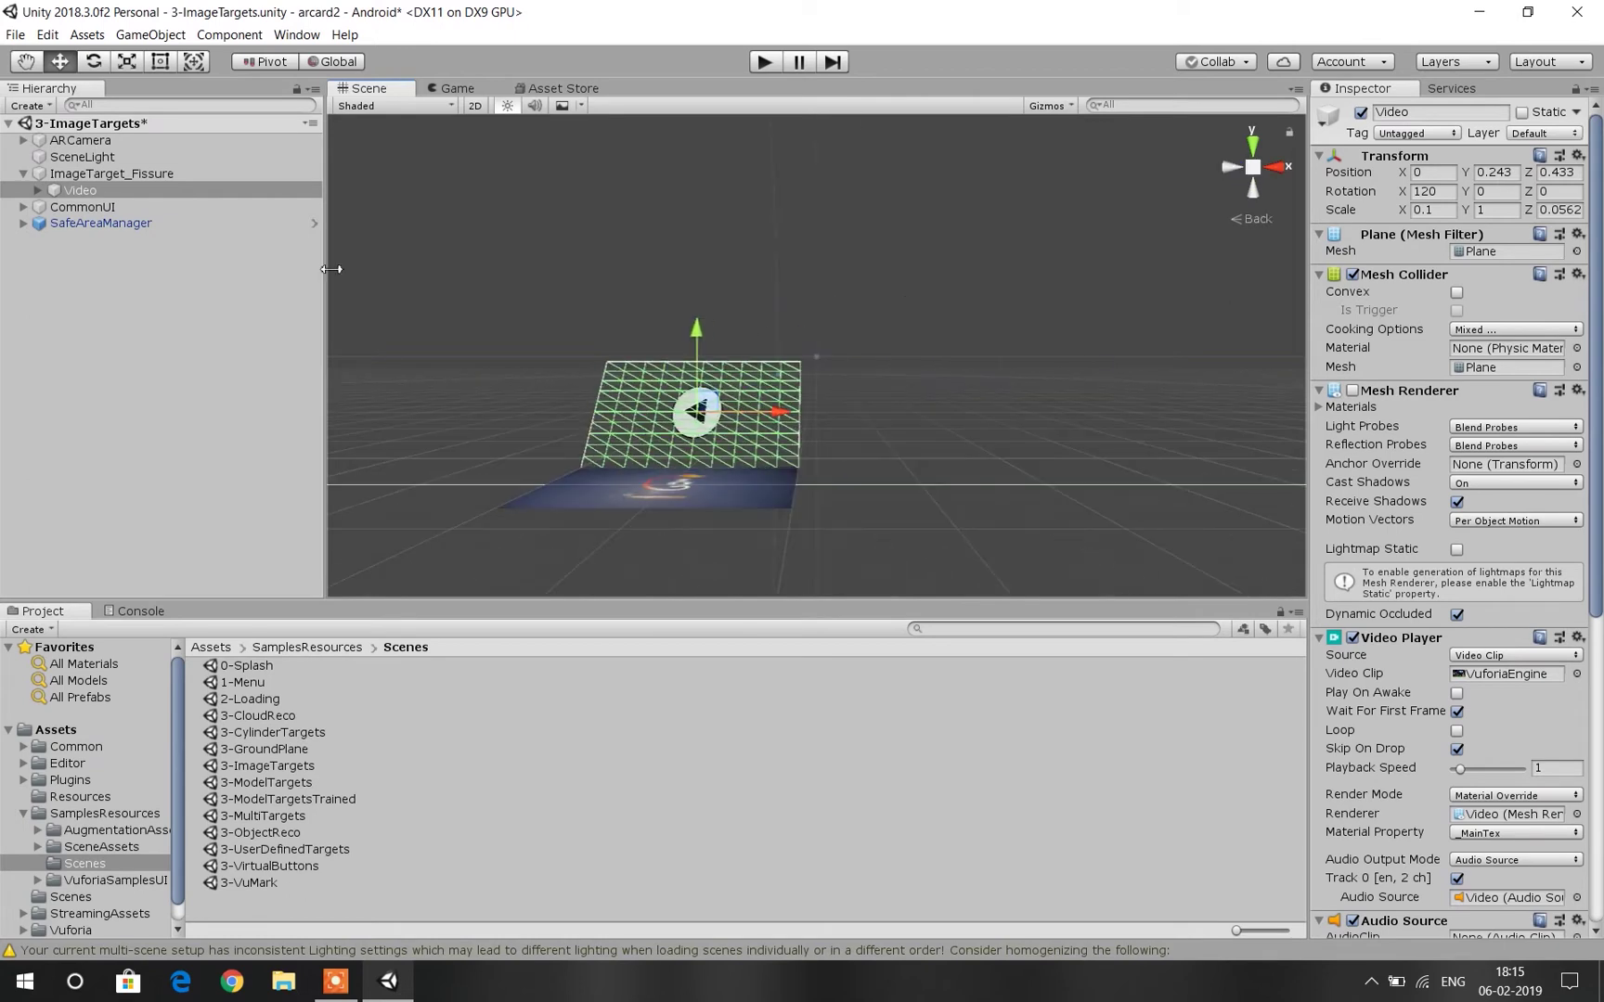
left_click(38, 191)
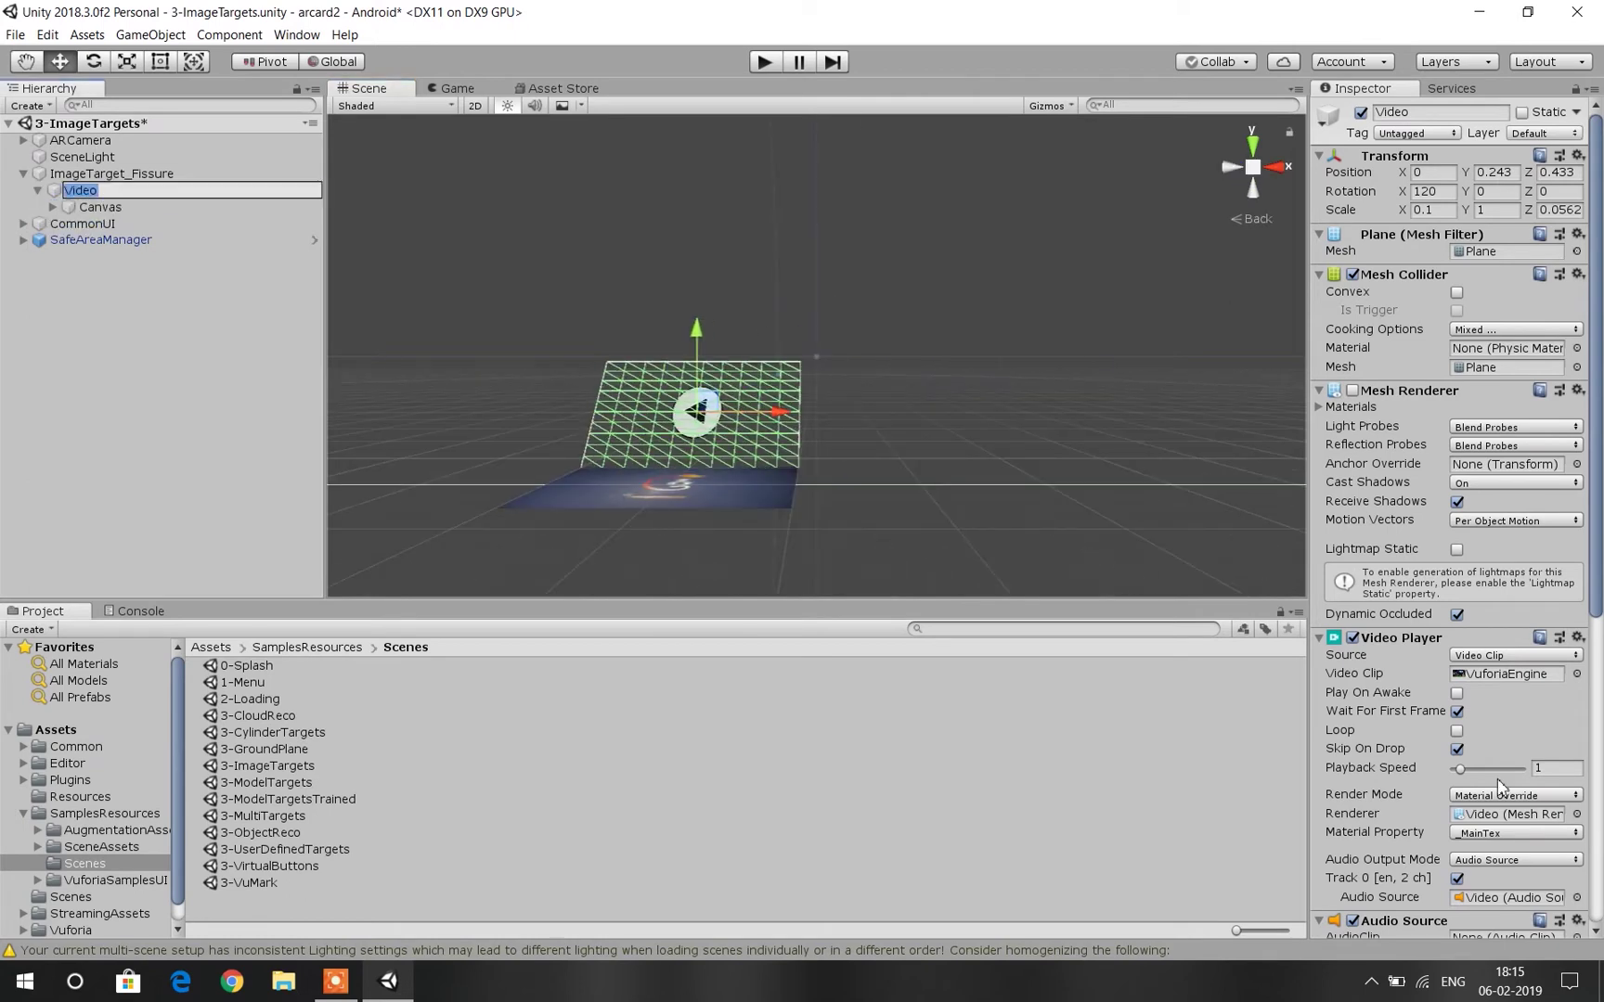
left_click(1497, 676)
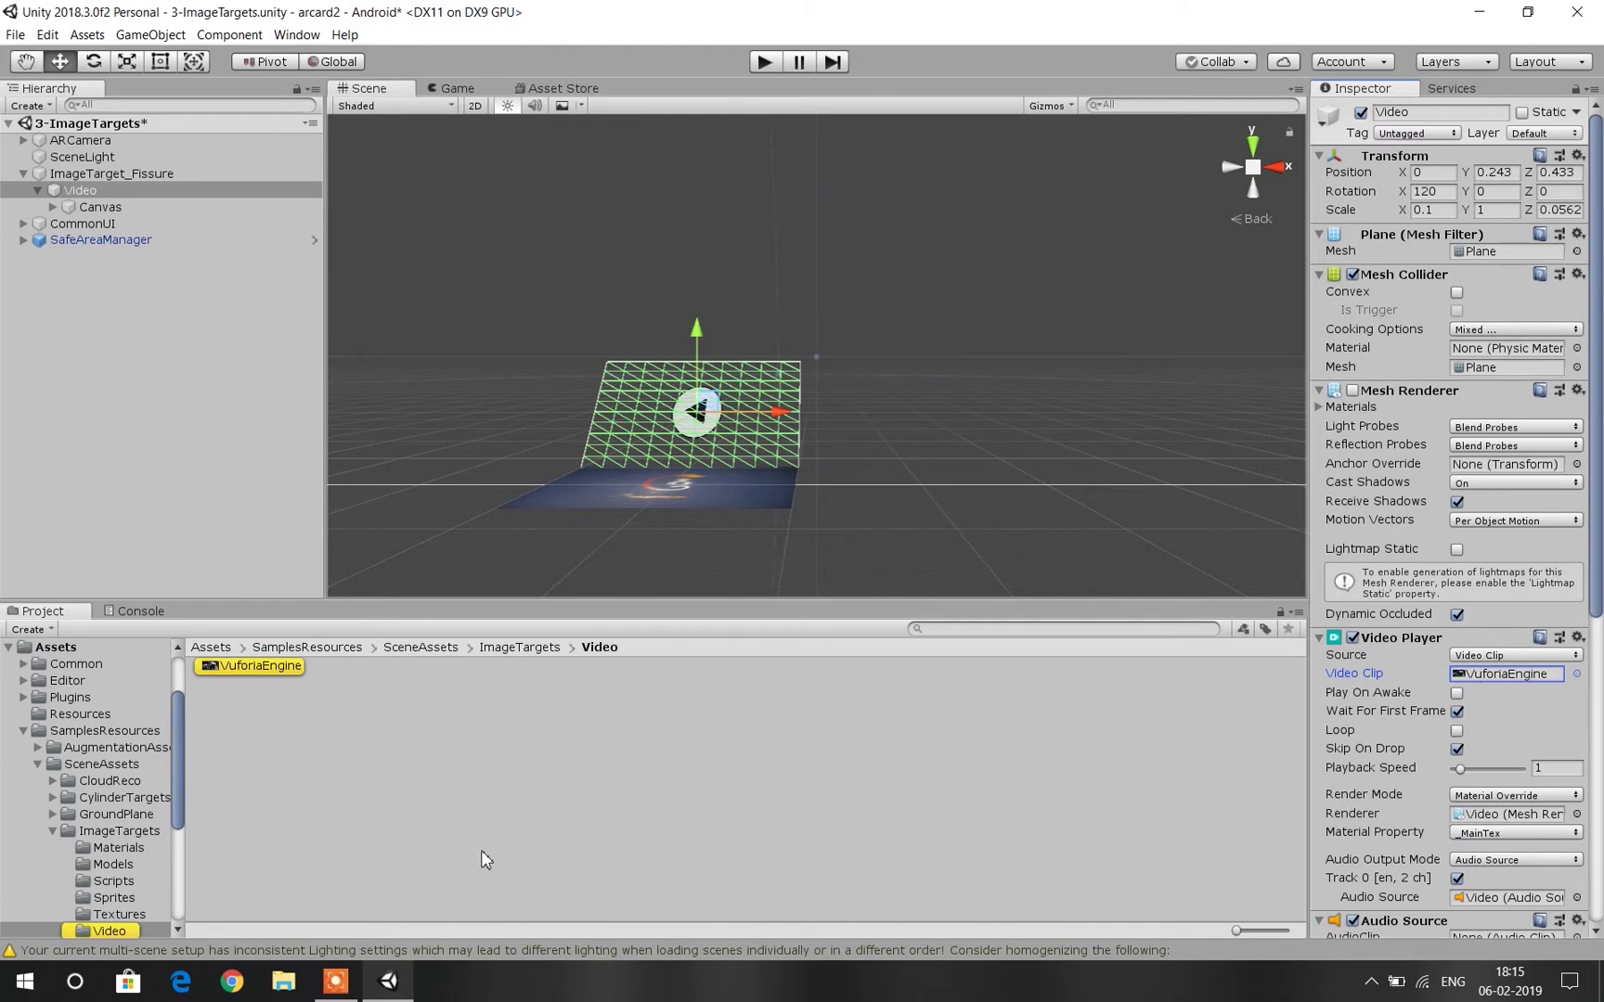
Import 20190109_124026_001.mp4 from D:\Courses into the Video folder.
left_click(283, 982)
double_click(1021, 557)
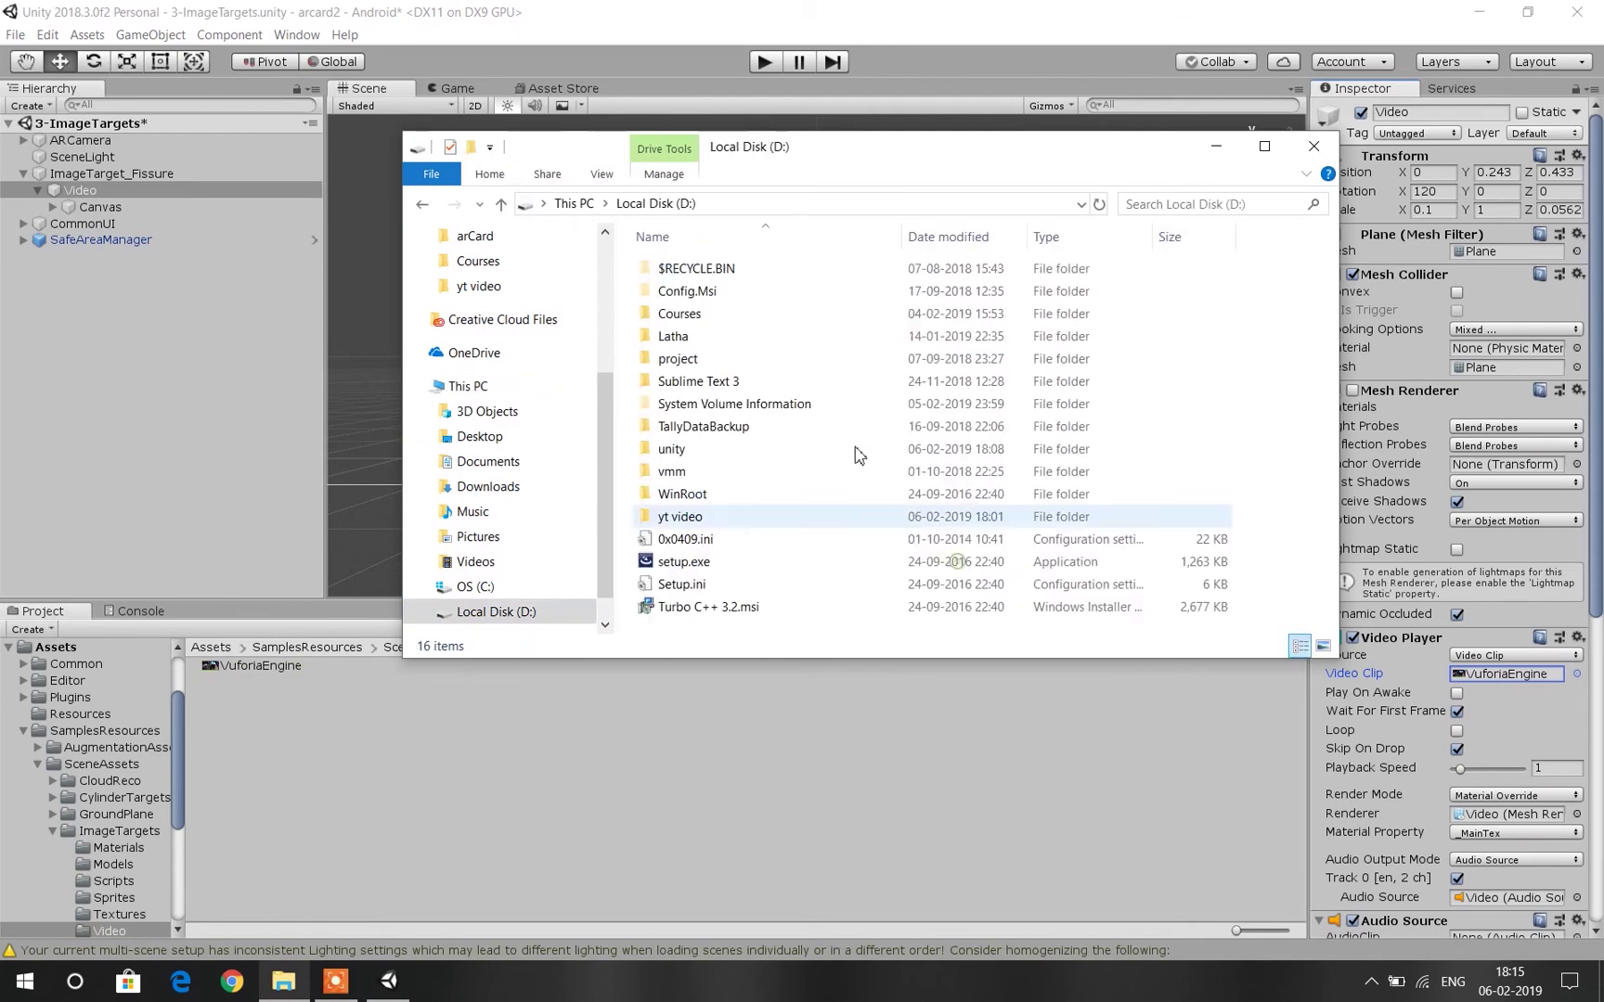
double_click(743, 330)
left_click(731, 480)
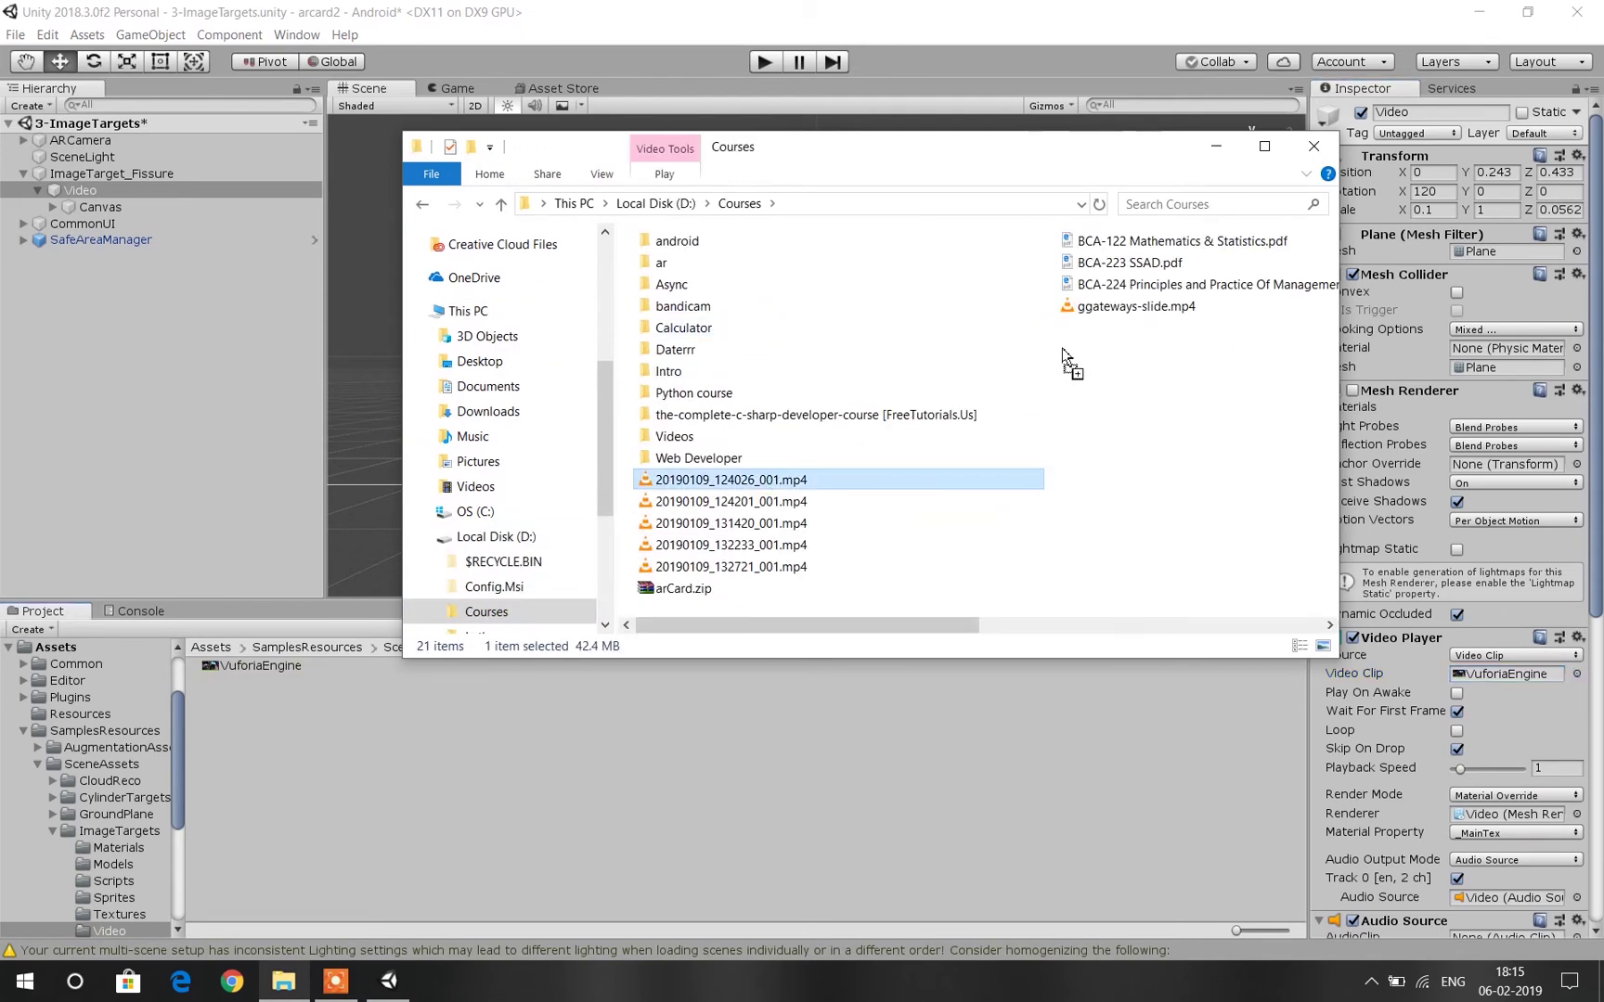
Assign the 20190109_124026_001 clip to the Video Player's Video Clip field.
left_click(1314, 147)
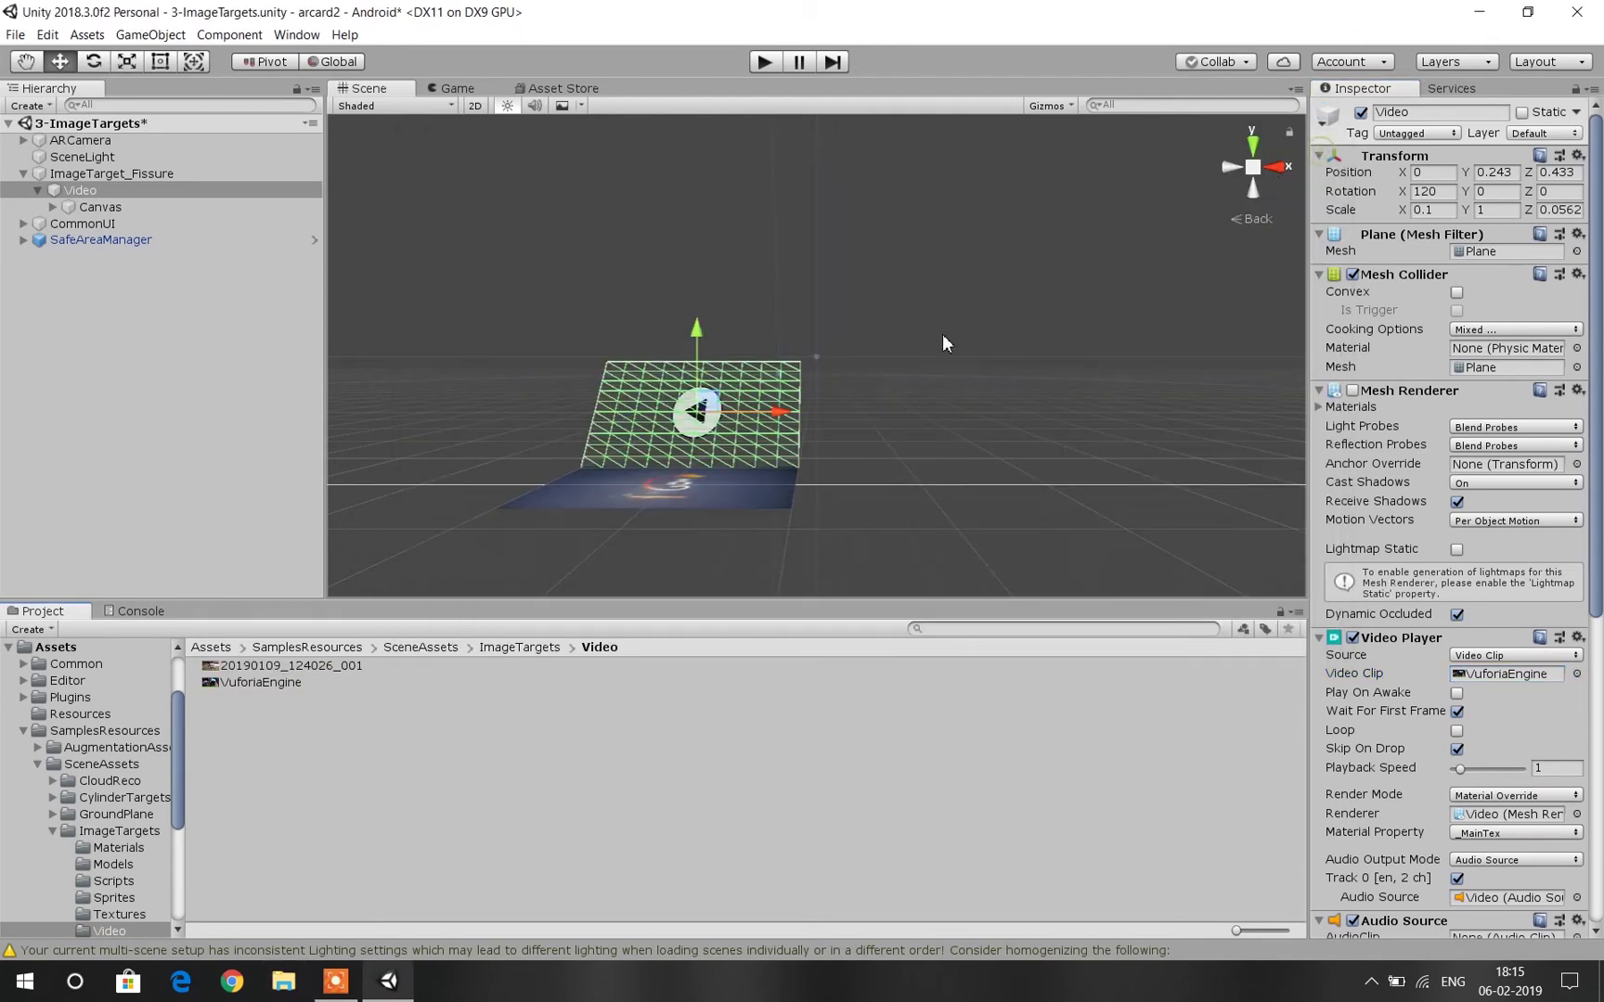
left_click_drag(292, 667, 1476, 677)
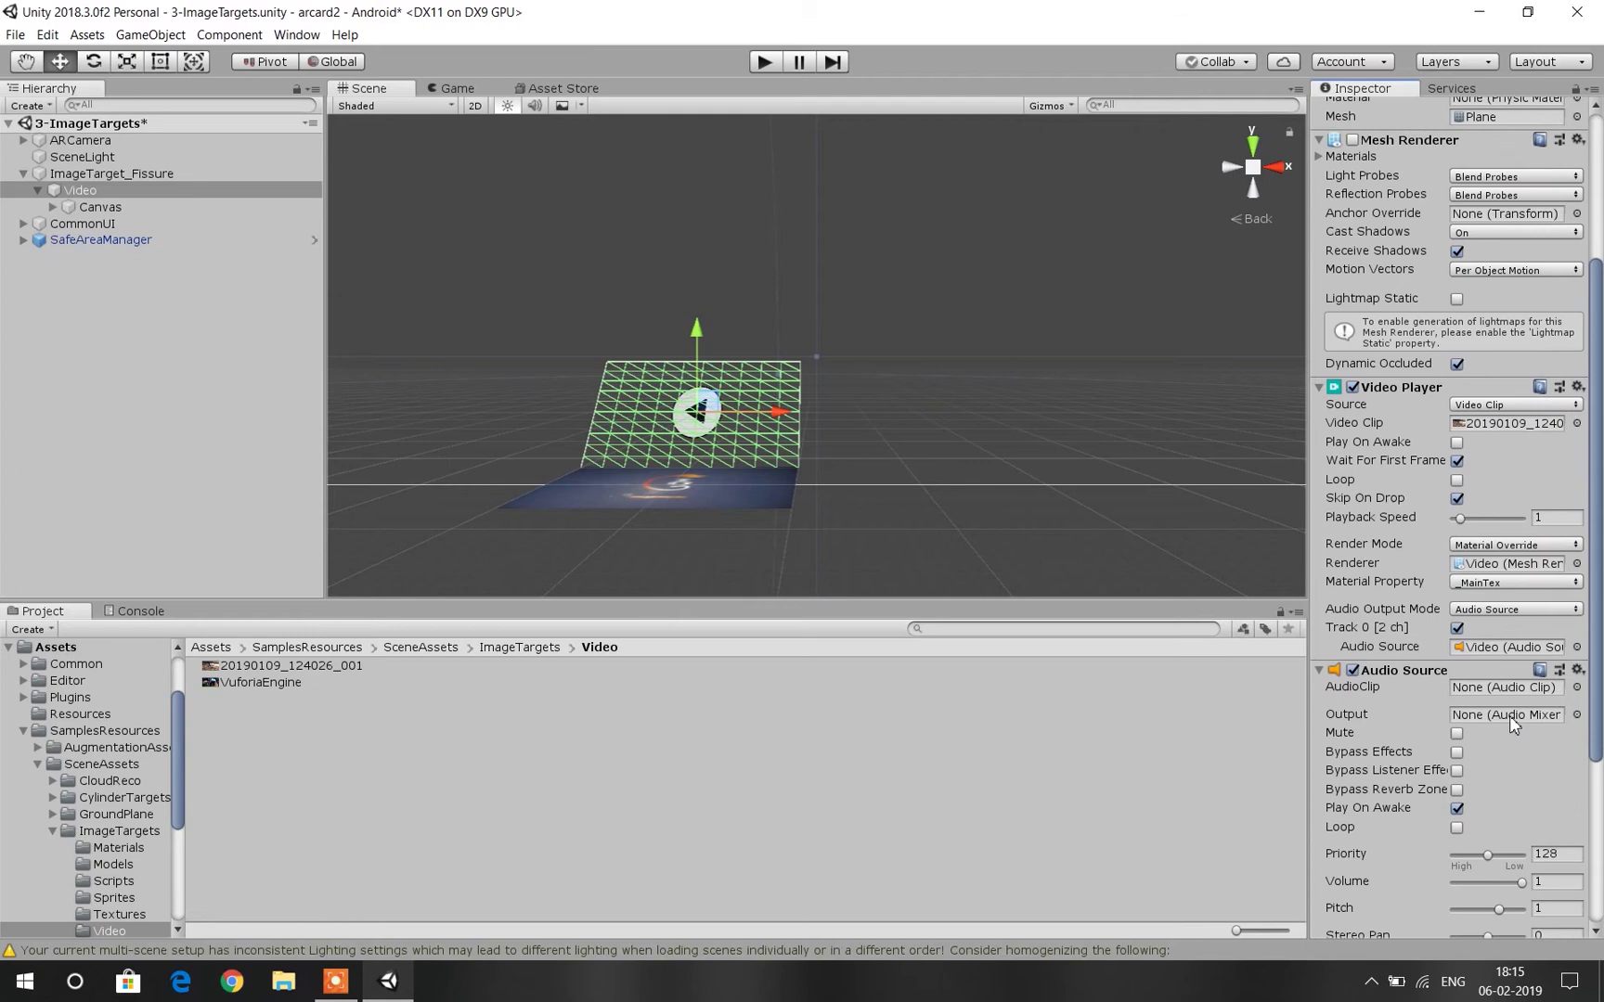
scroll(1513, 724, "down", 5)
scroll(1485, 677, "up", 10)
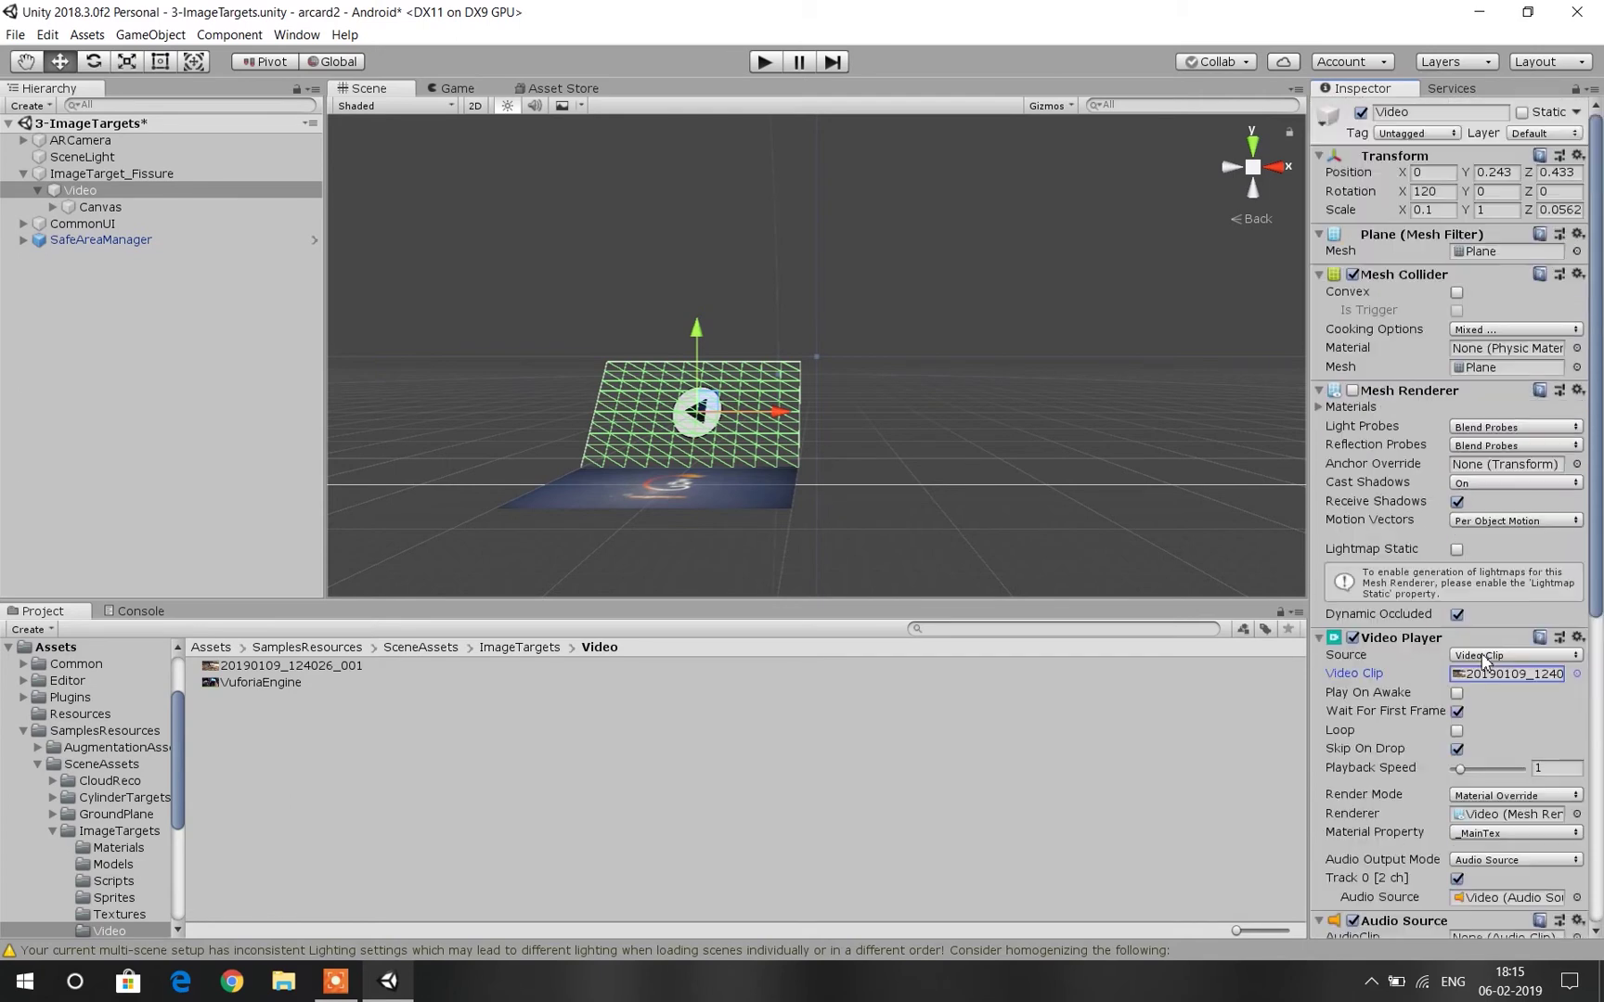
Paste the app license key into ARCamera's Vuforia Engine configuration and enable Track Device Pose.
left_click(74, 140)
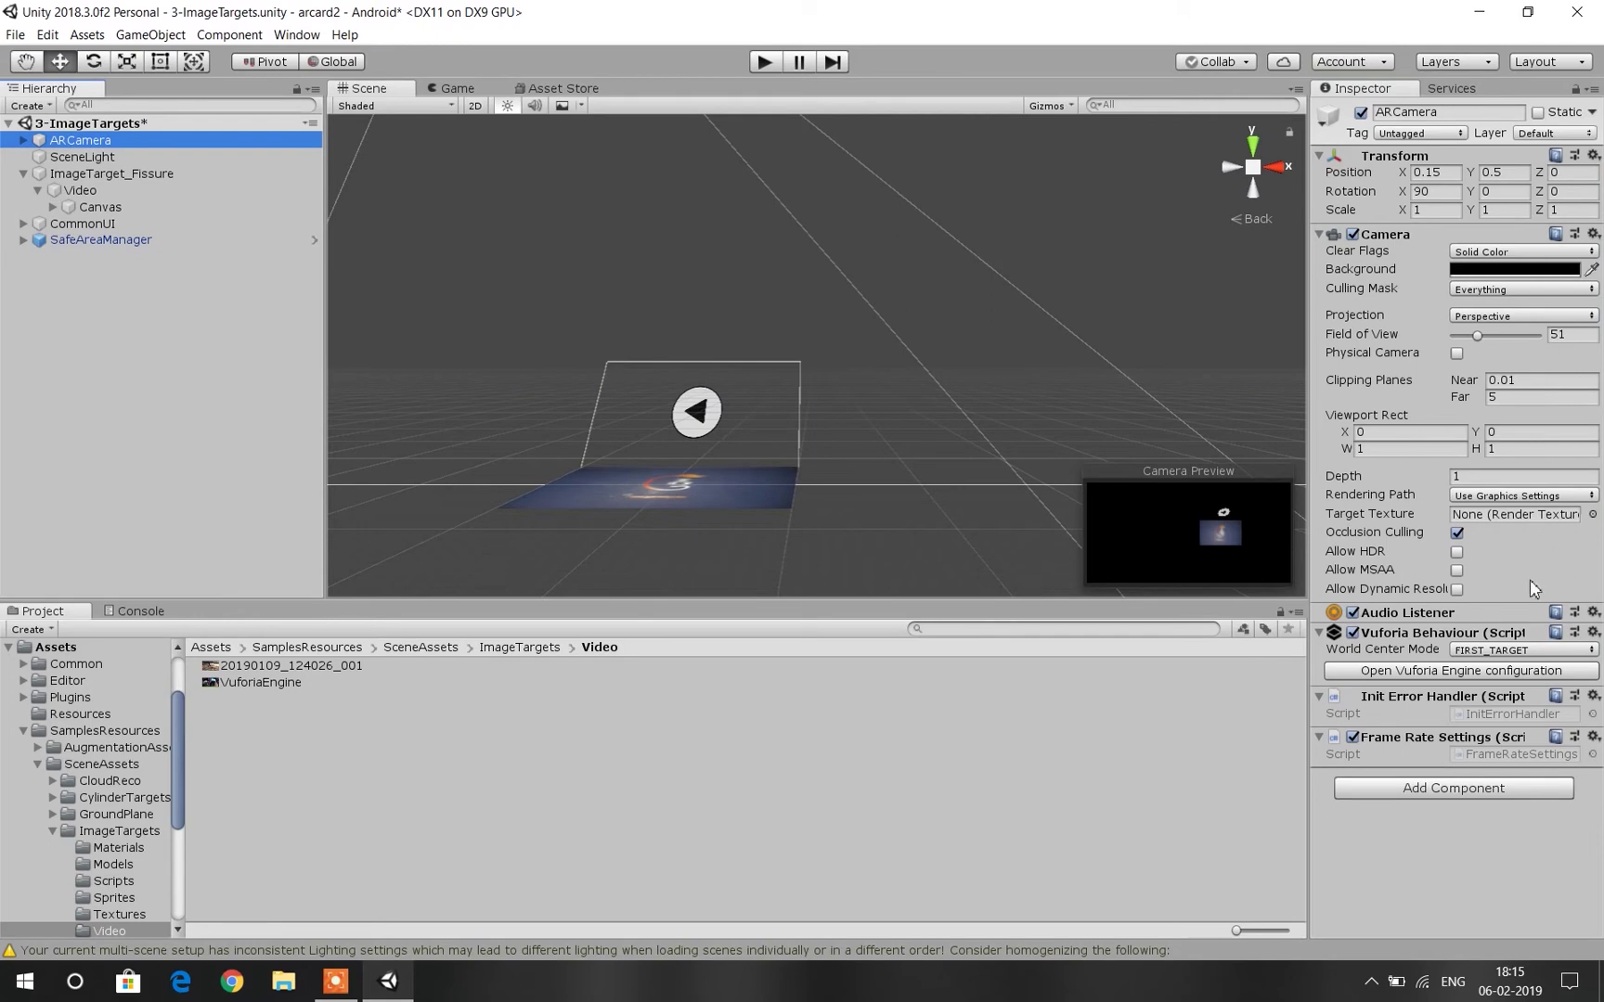
left_click(1482, 672)
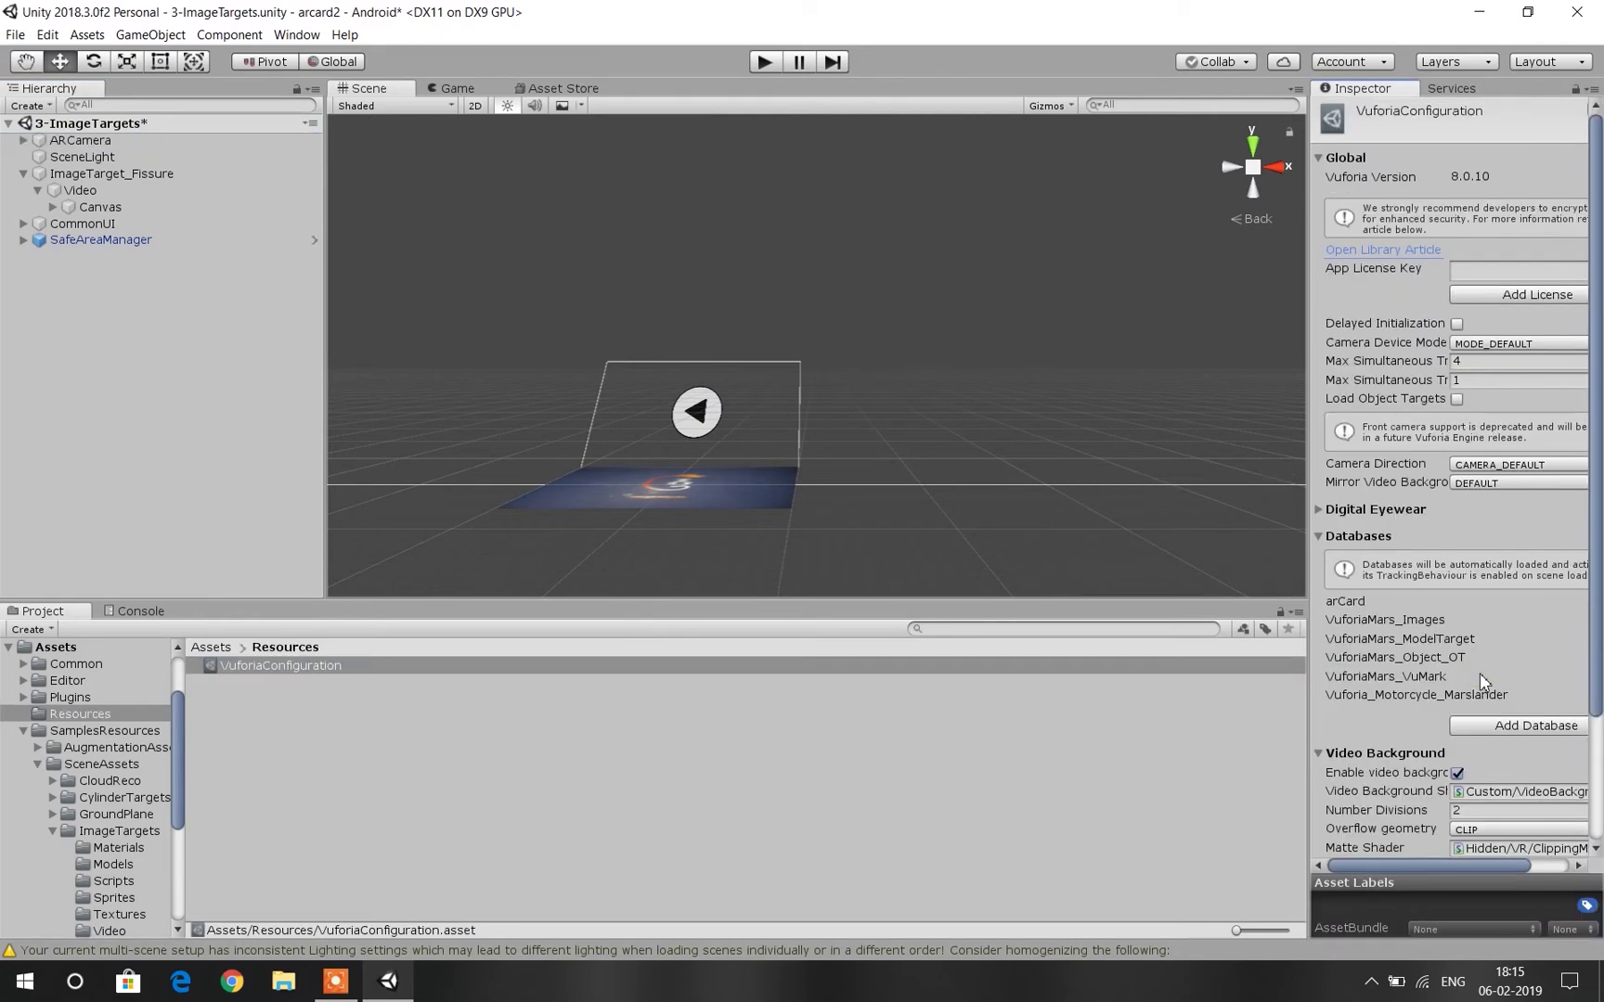
right_click(1493, 281)
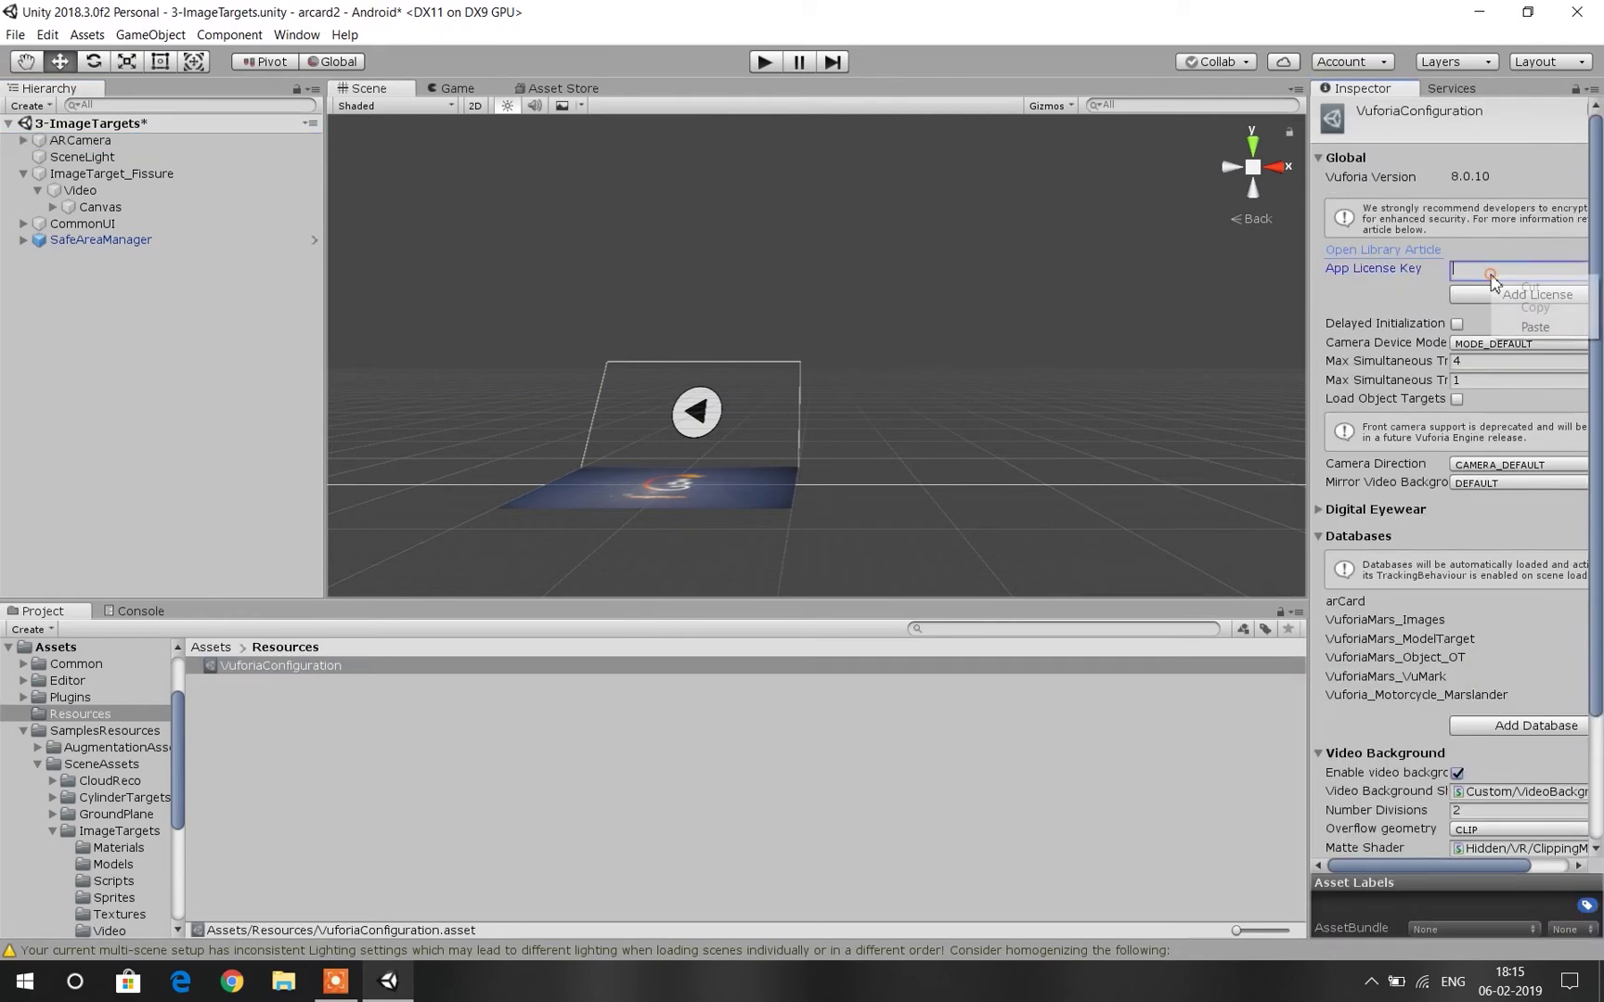
left_click(1513, 315)
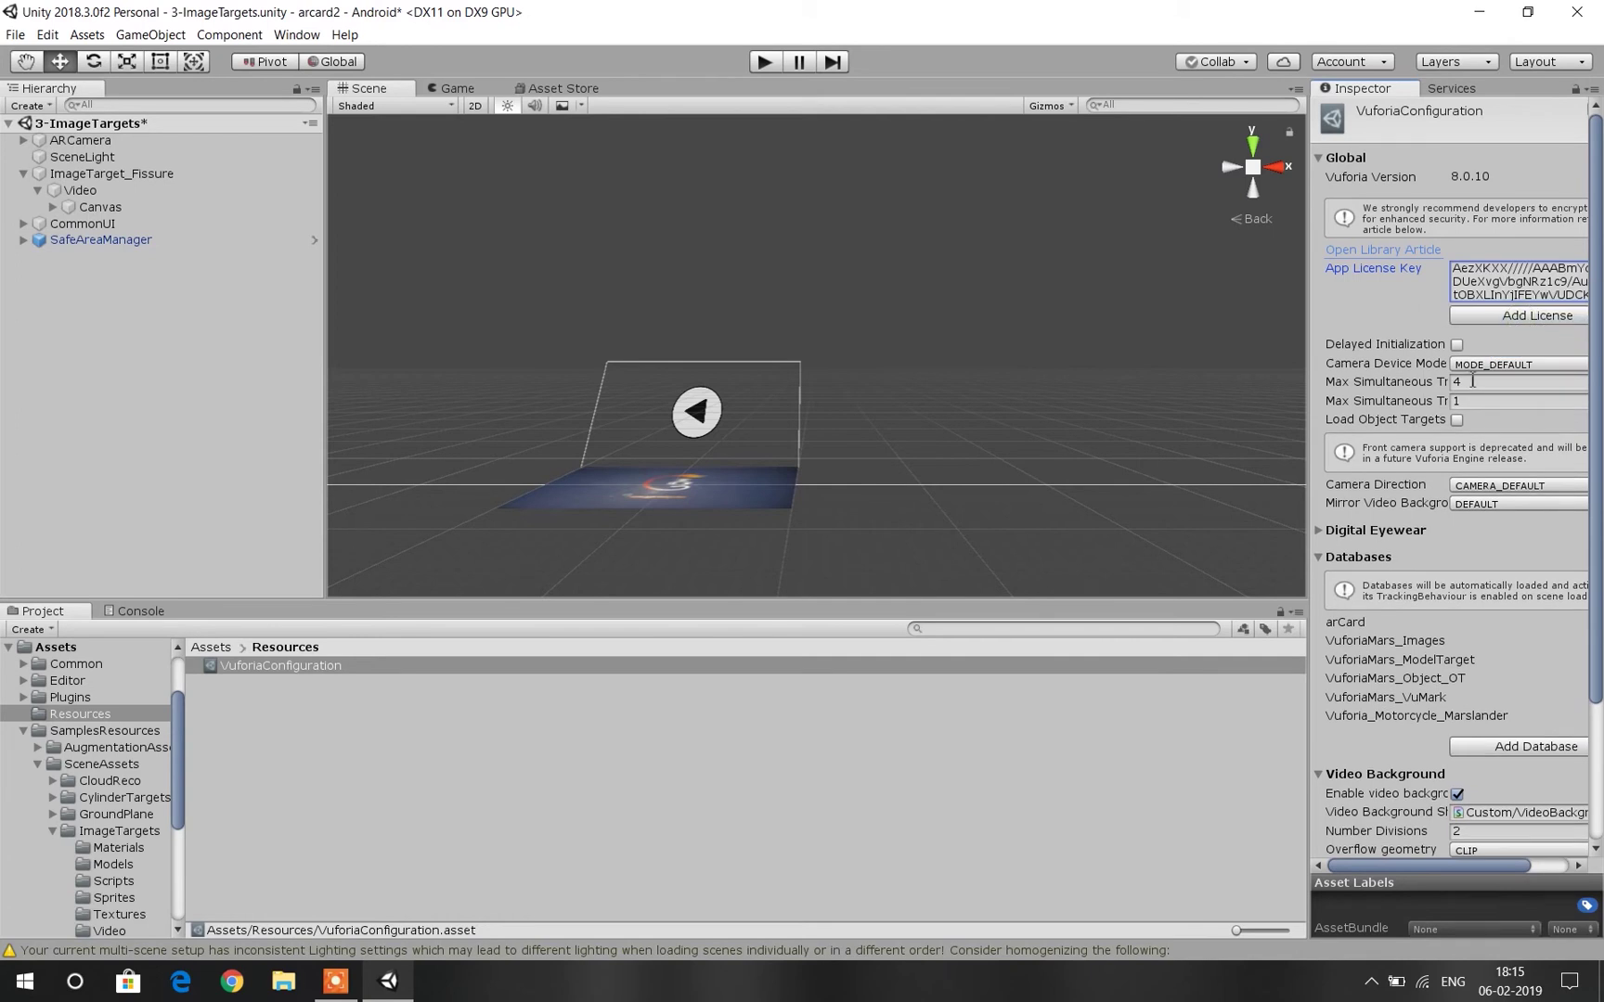
scroll(1491, 461, "down", 3)
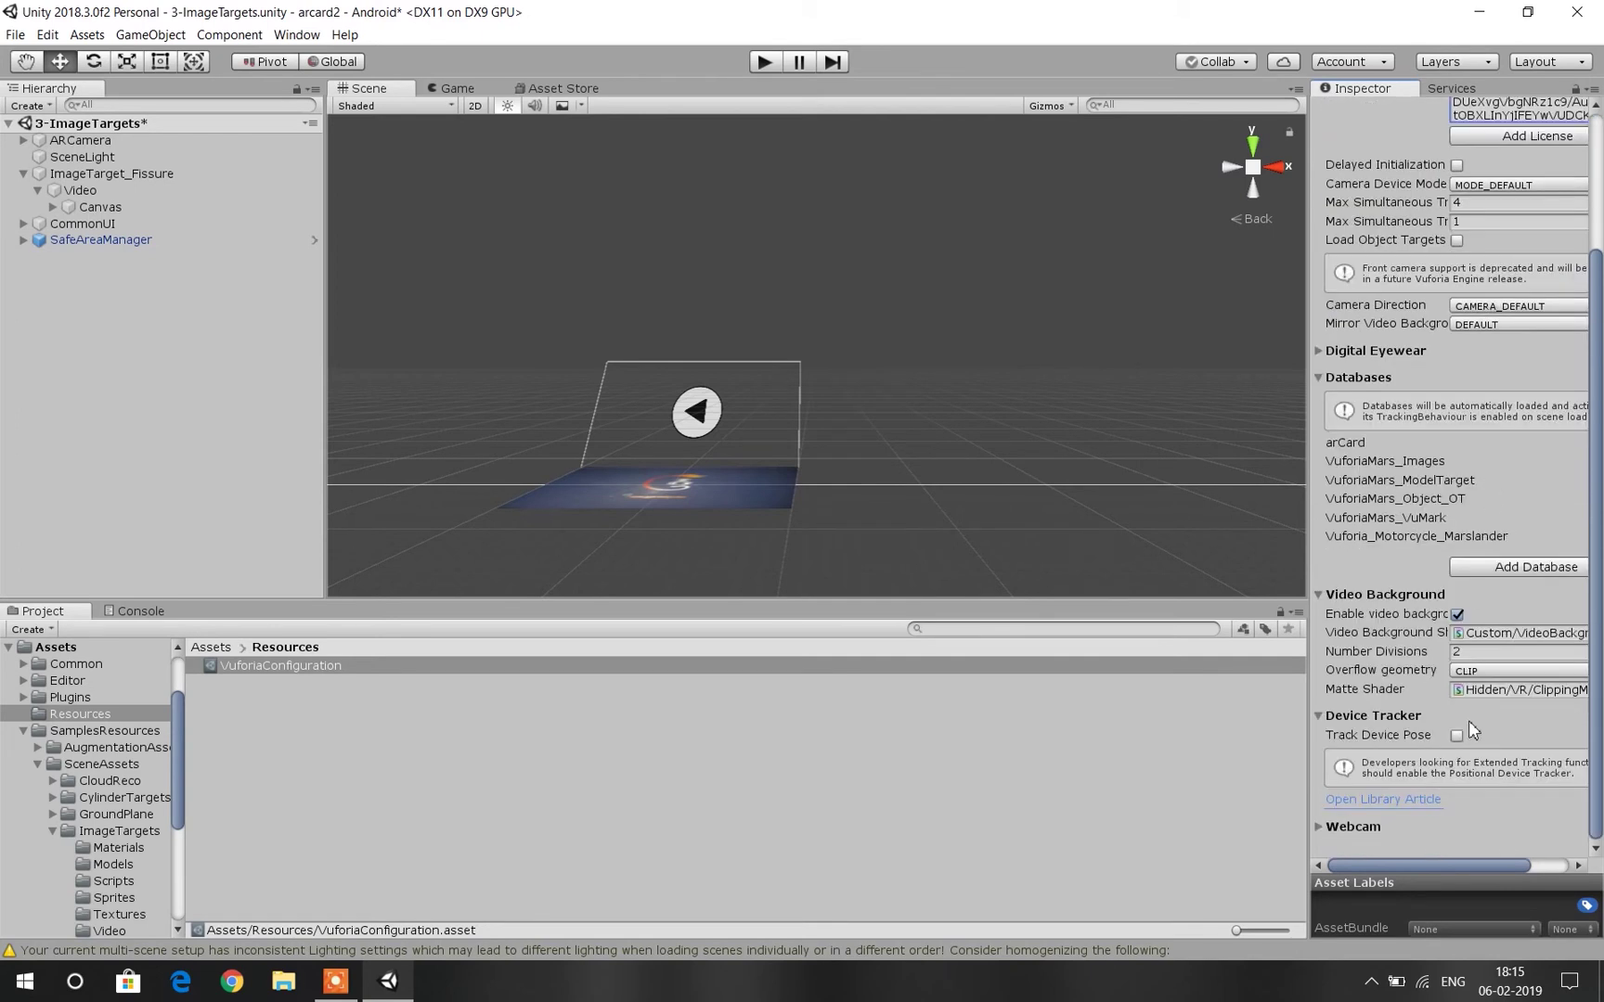
left_click(1456, 735)
scroll(1457, 737, "down", 1)
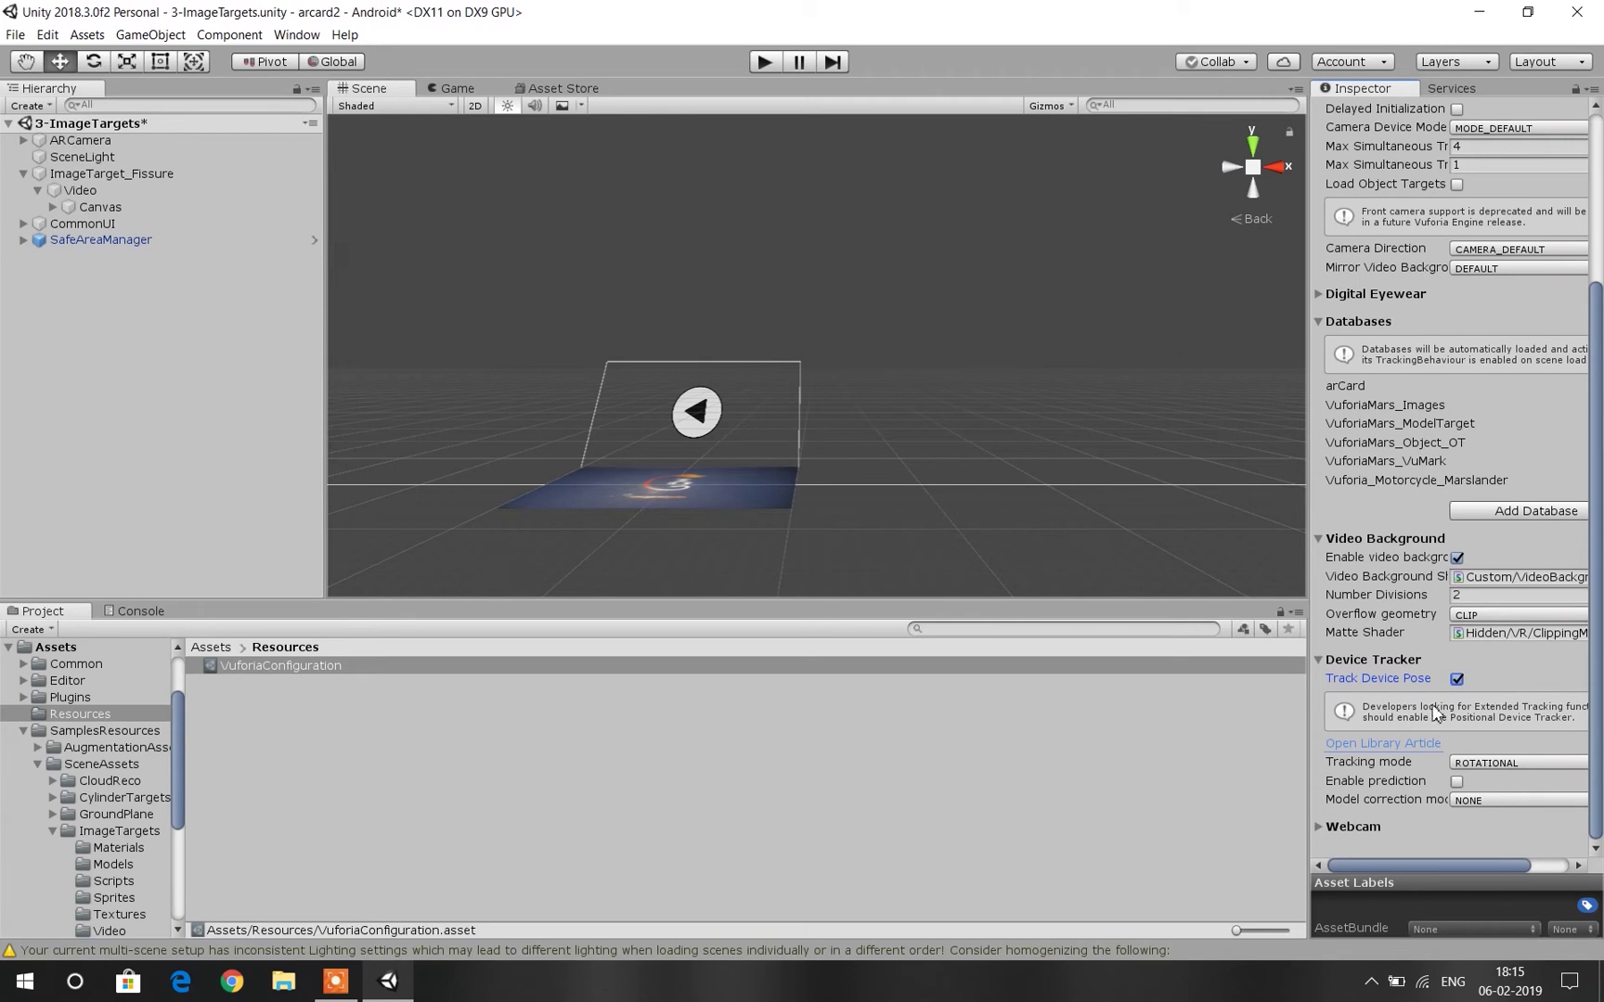
scroll(1436, 714, "up", 4)
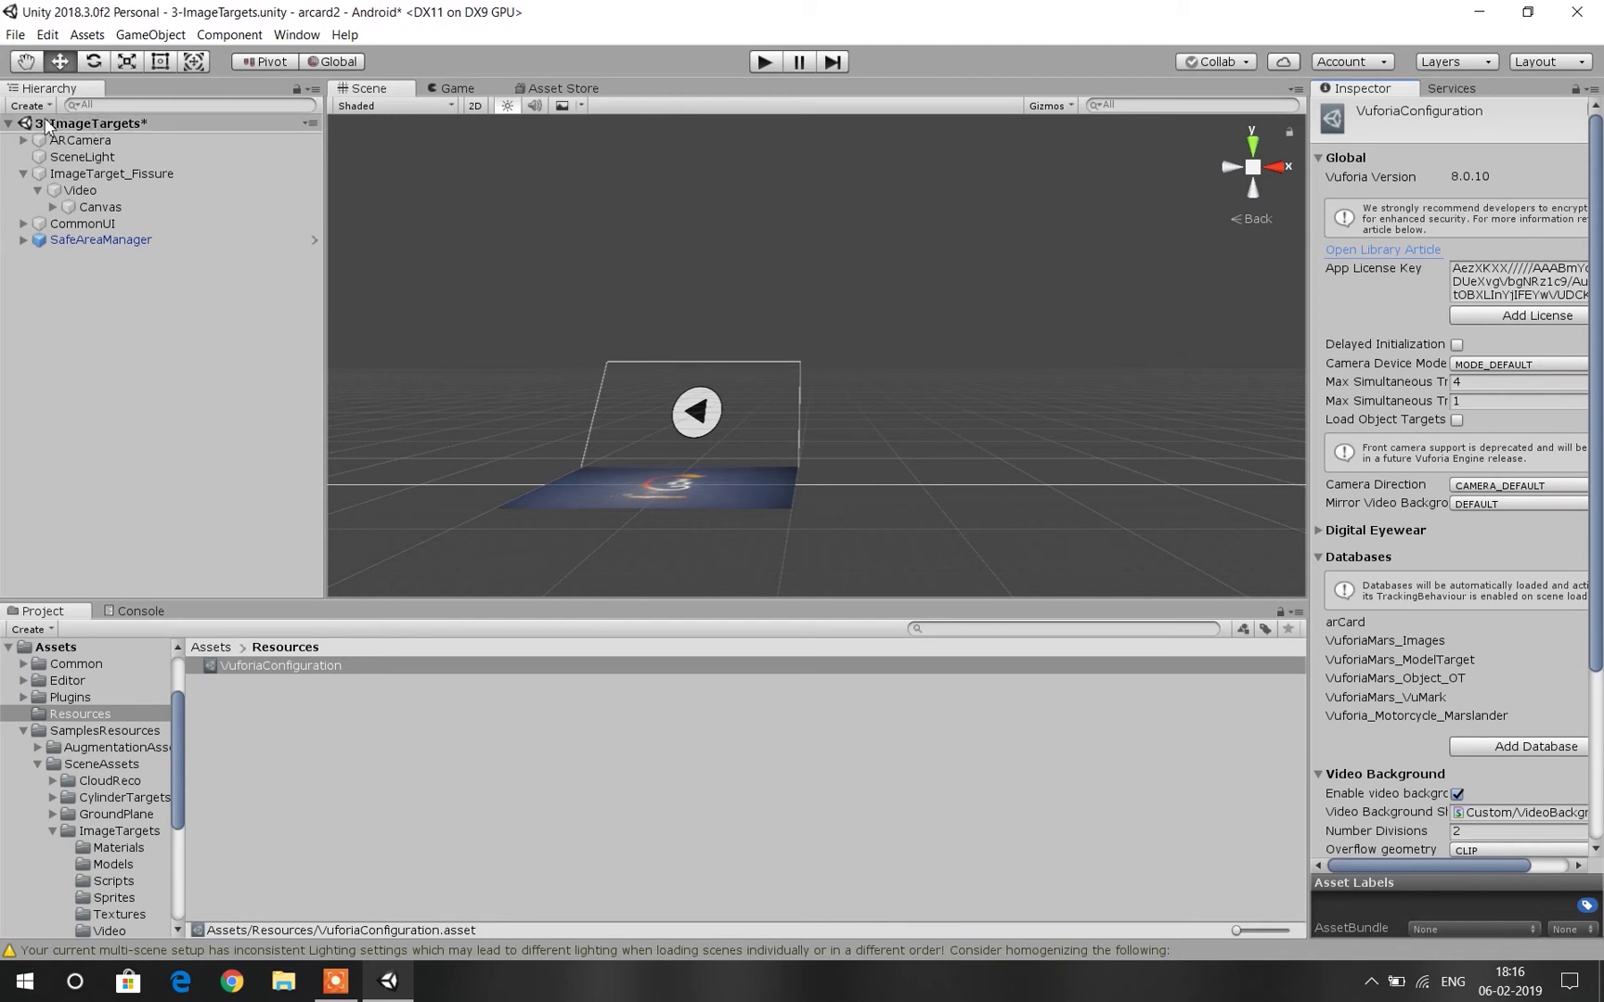
Untick every sample scene, 1-Menu through 3-VirtualButtons, in Build Settings' Scenes In Build.
left_click(15, 35)
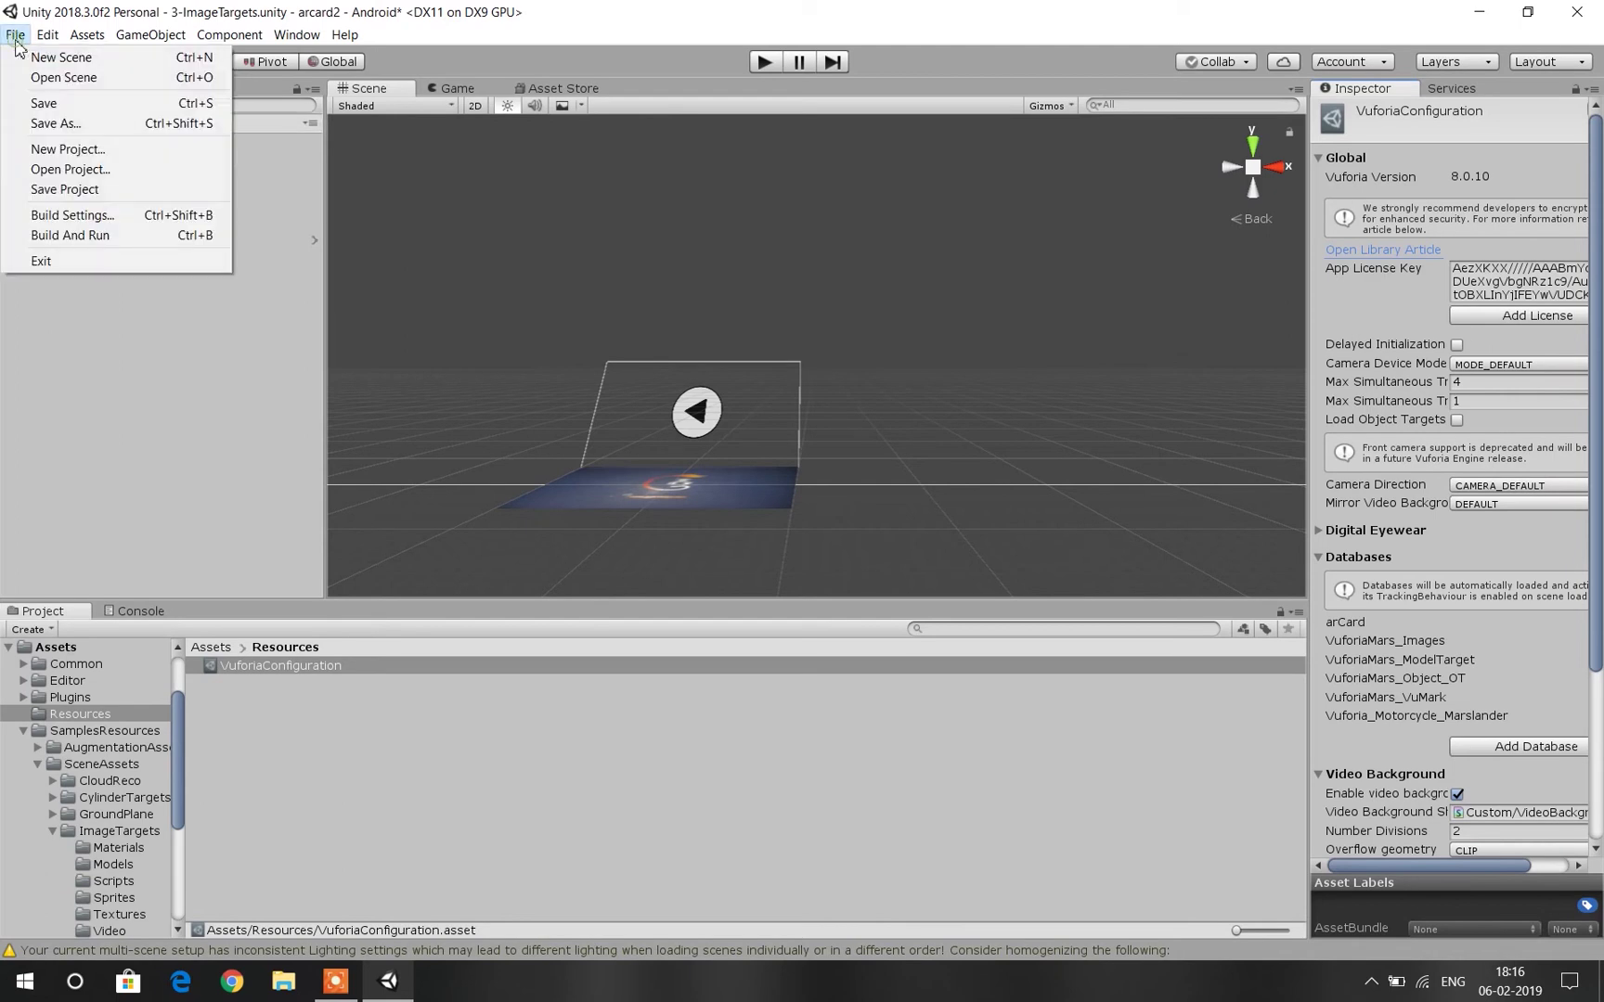
left_click(70, 215)
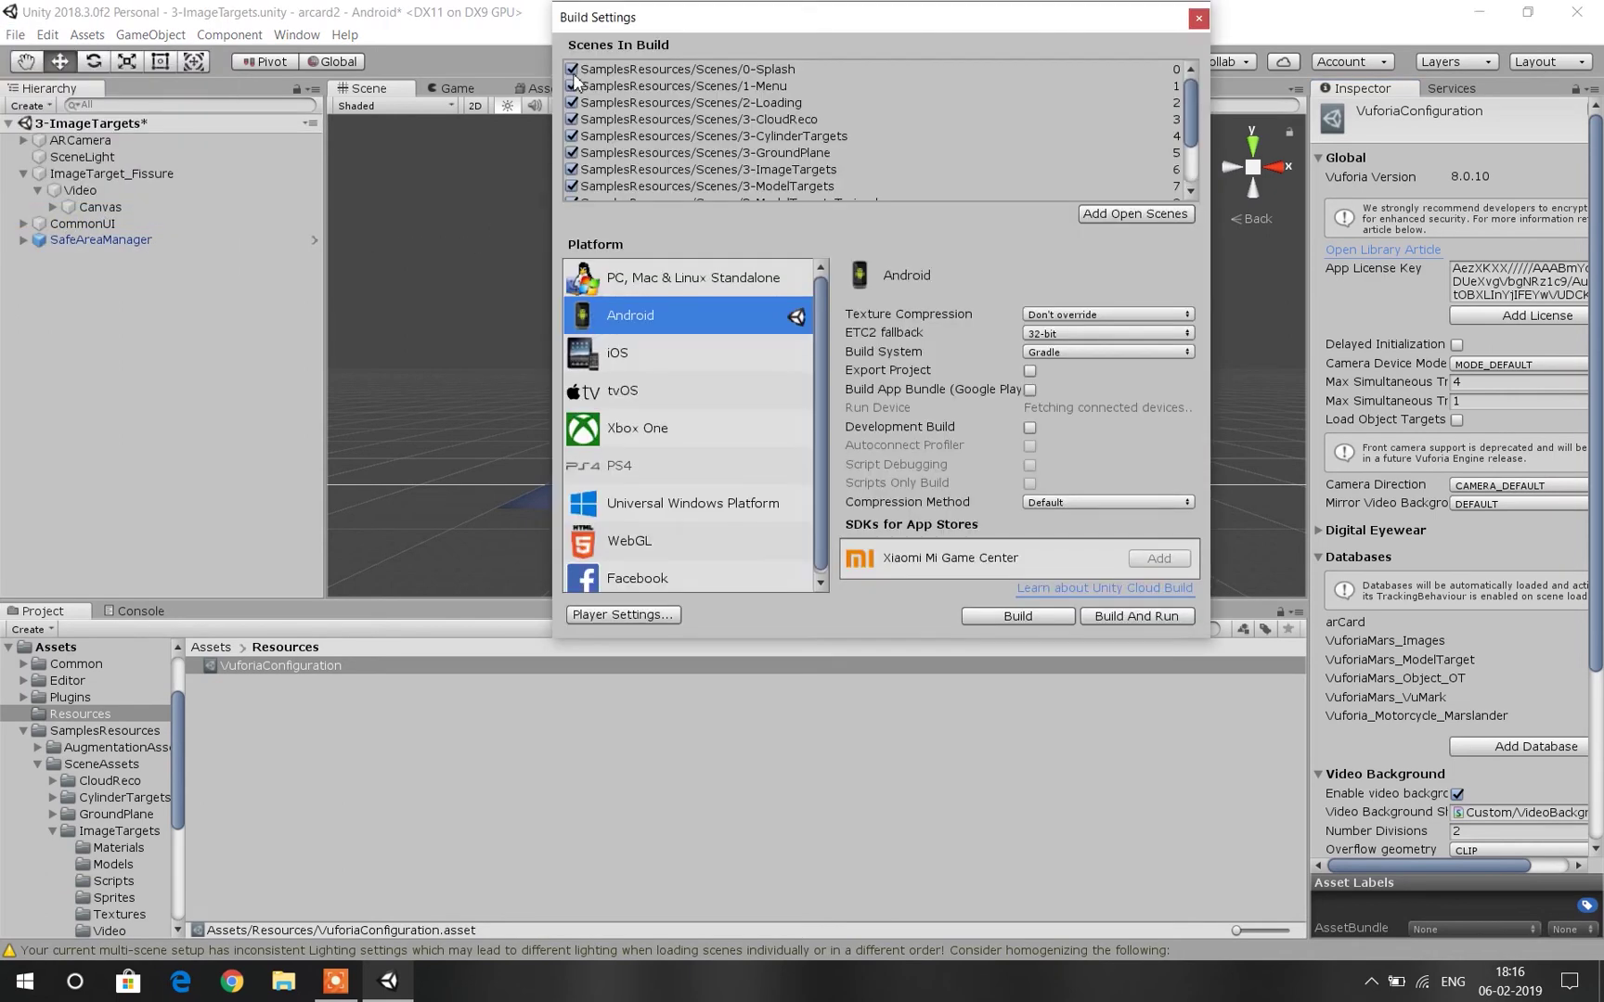
left_click(571, 85)
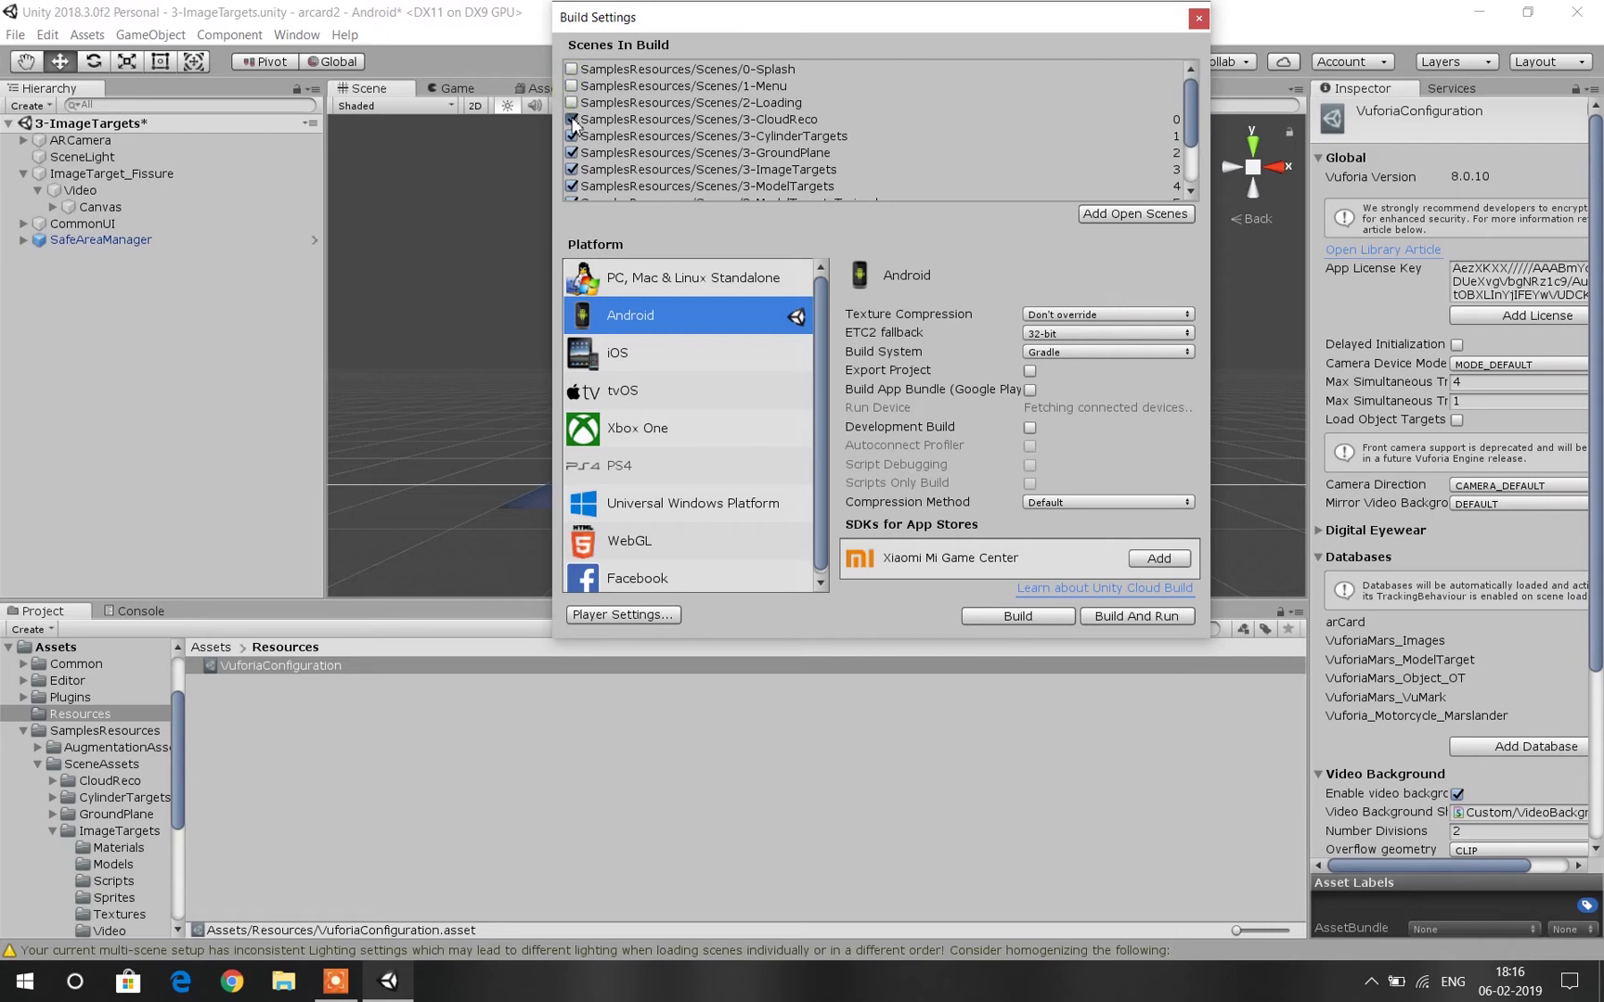
left_click(572, 119)
left_click(572, 135)
left_click(571, 152)
left_click(572, 169)
left_click(572, 185)
left_click(571, 202)
scroll(573, 185, "down", 3)
left_click(571, 125)
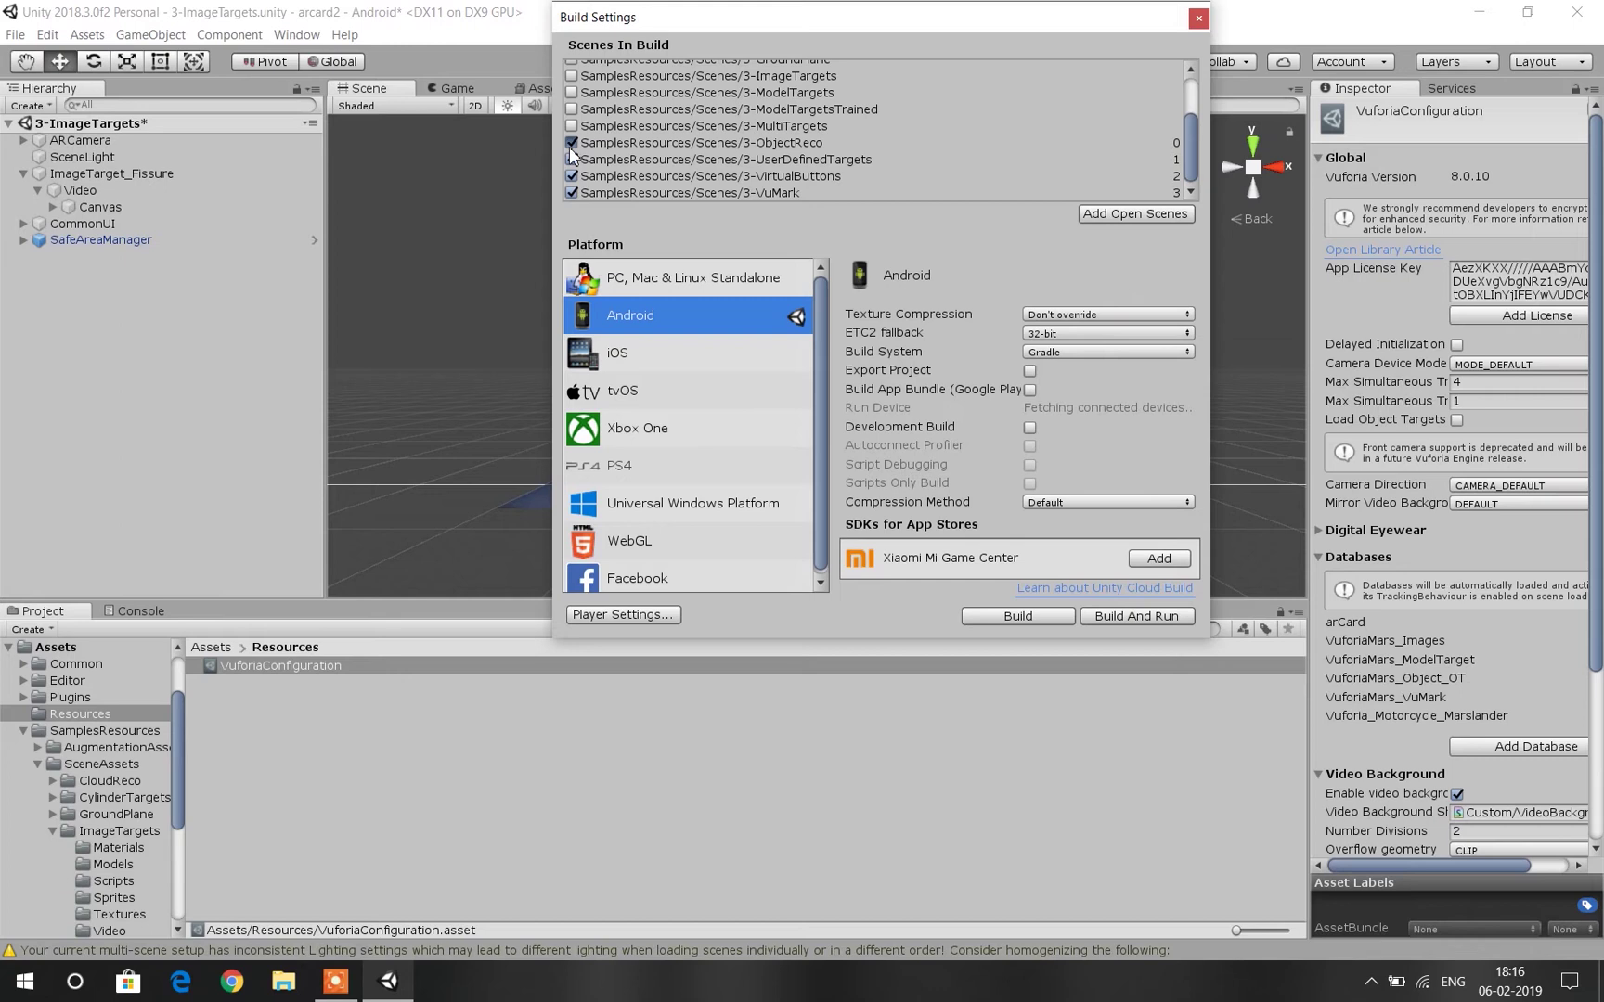
left_click(572, 142)
left_click(572, 159)
left_click(571, 175)
Close Build Settings and save the scene as arcard2.
left_click(1199, 17)
left_click(24, 37)
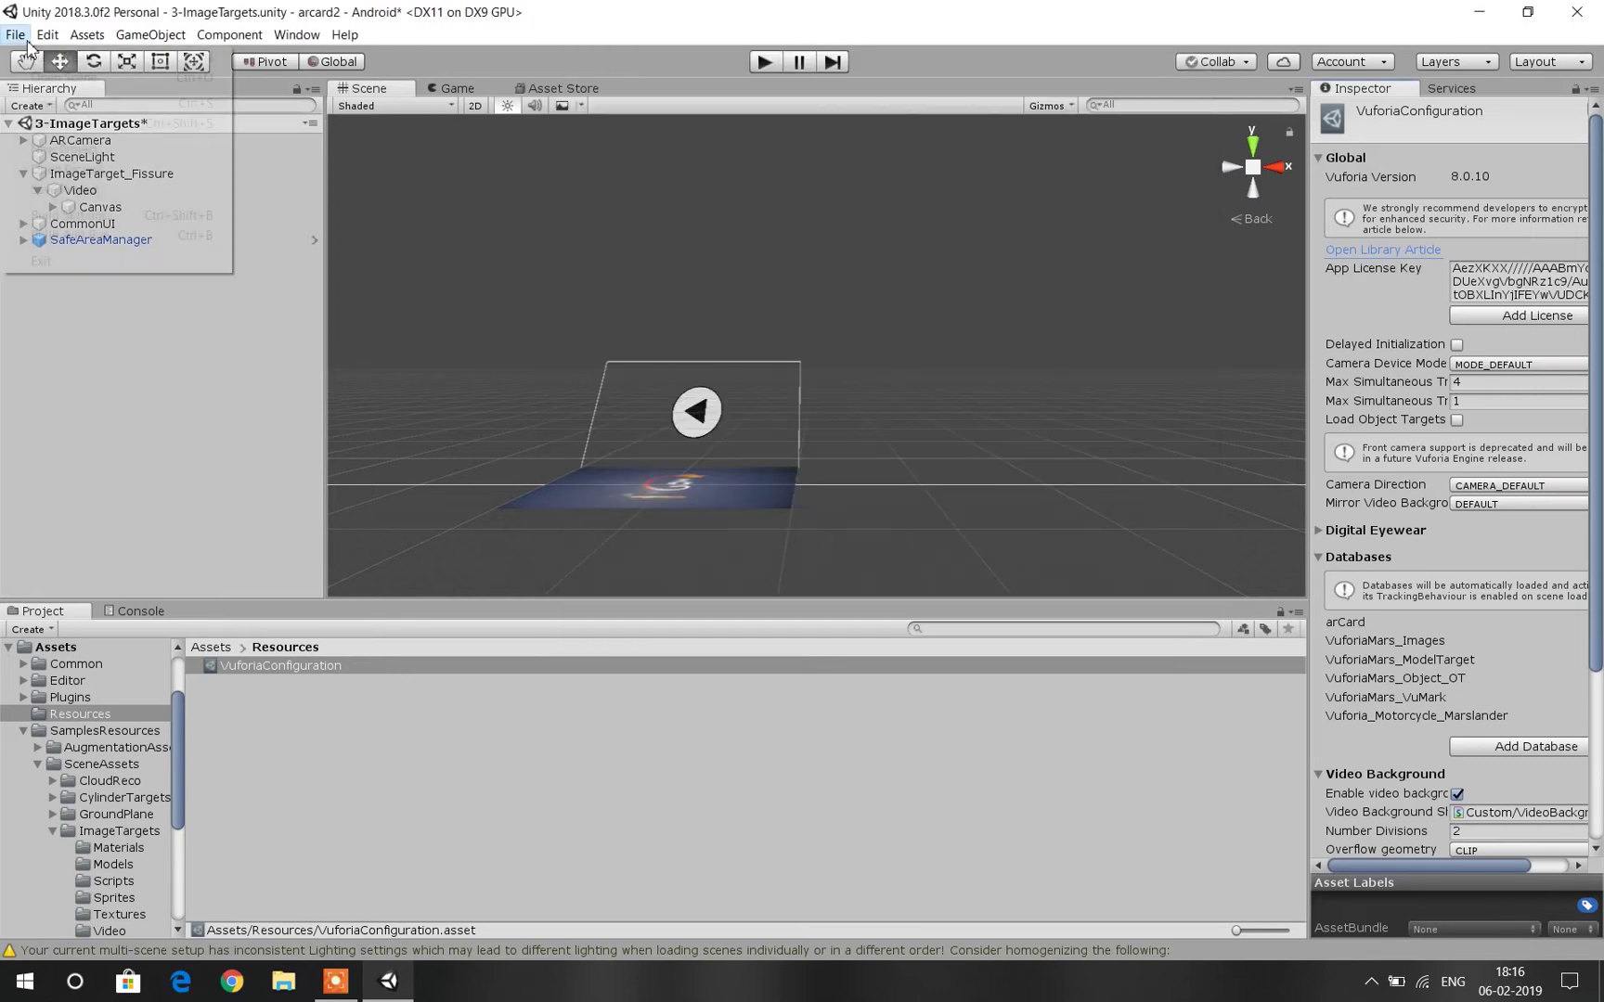
left_click(58, 123)
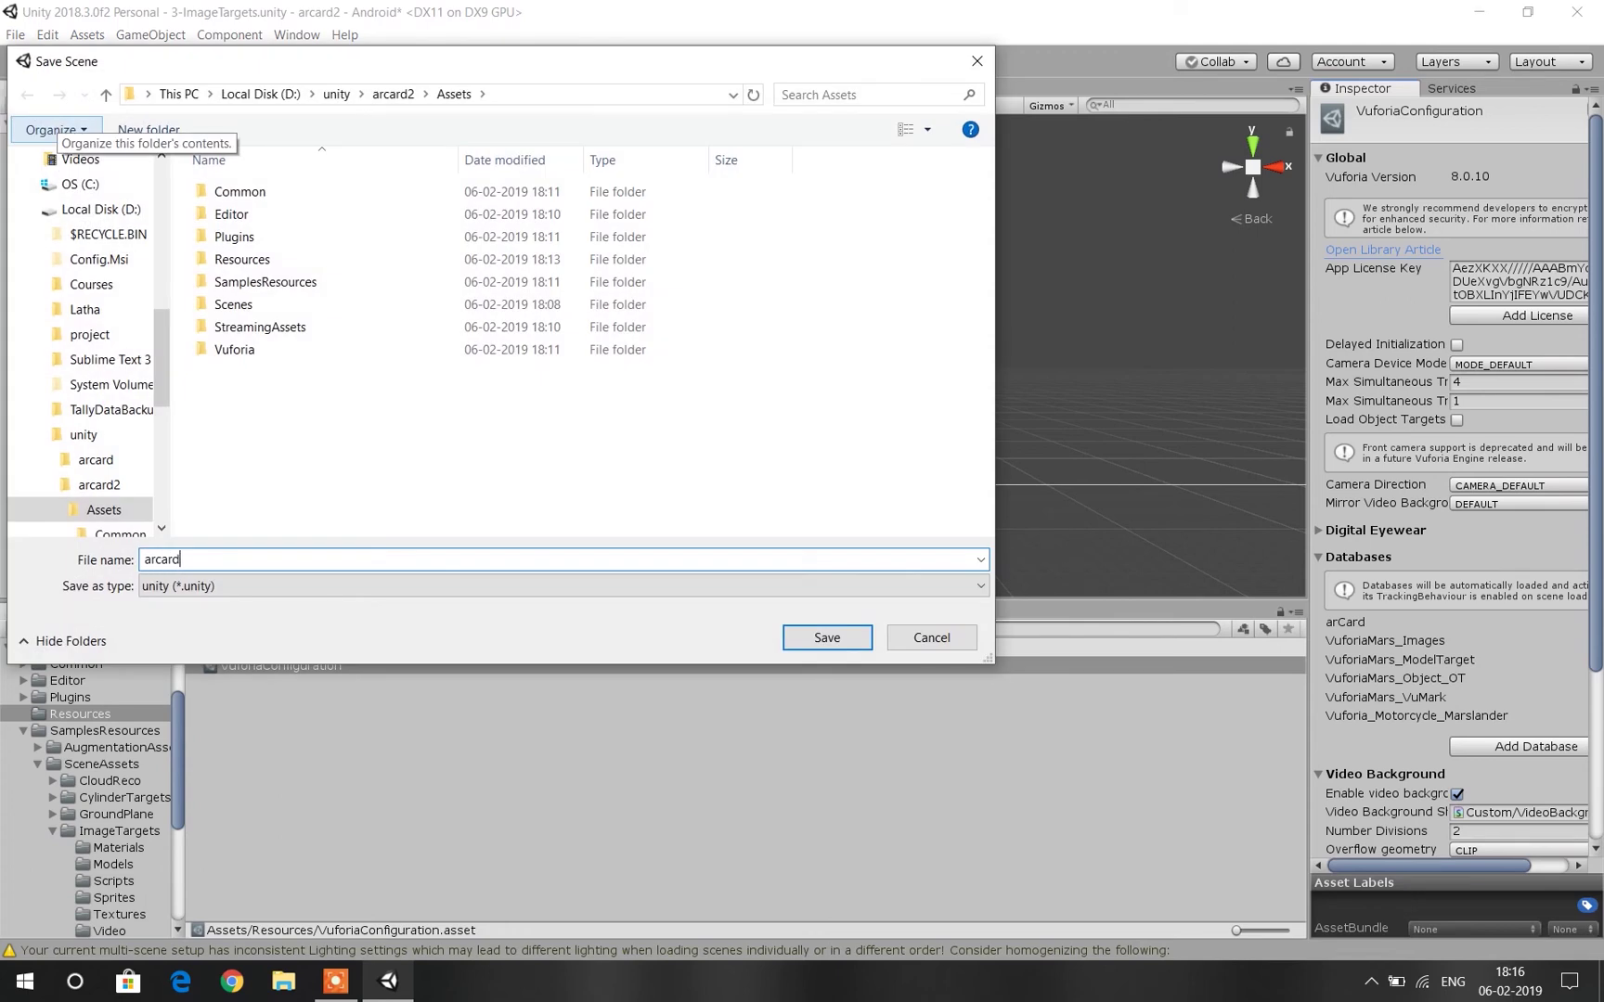
left_click(851, 630)
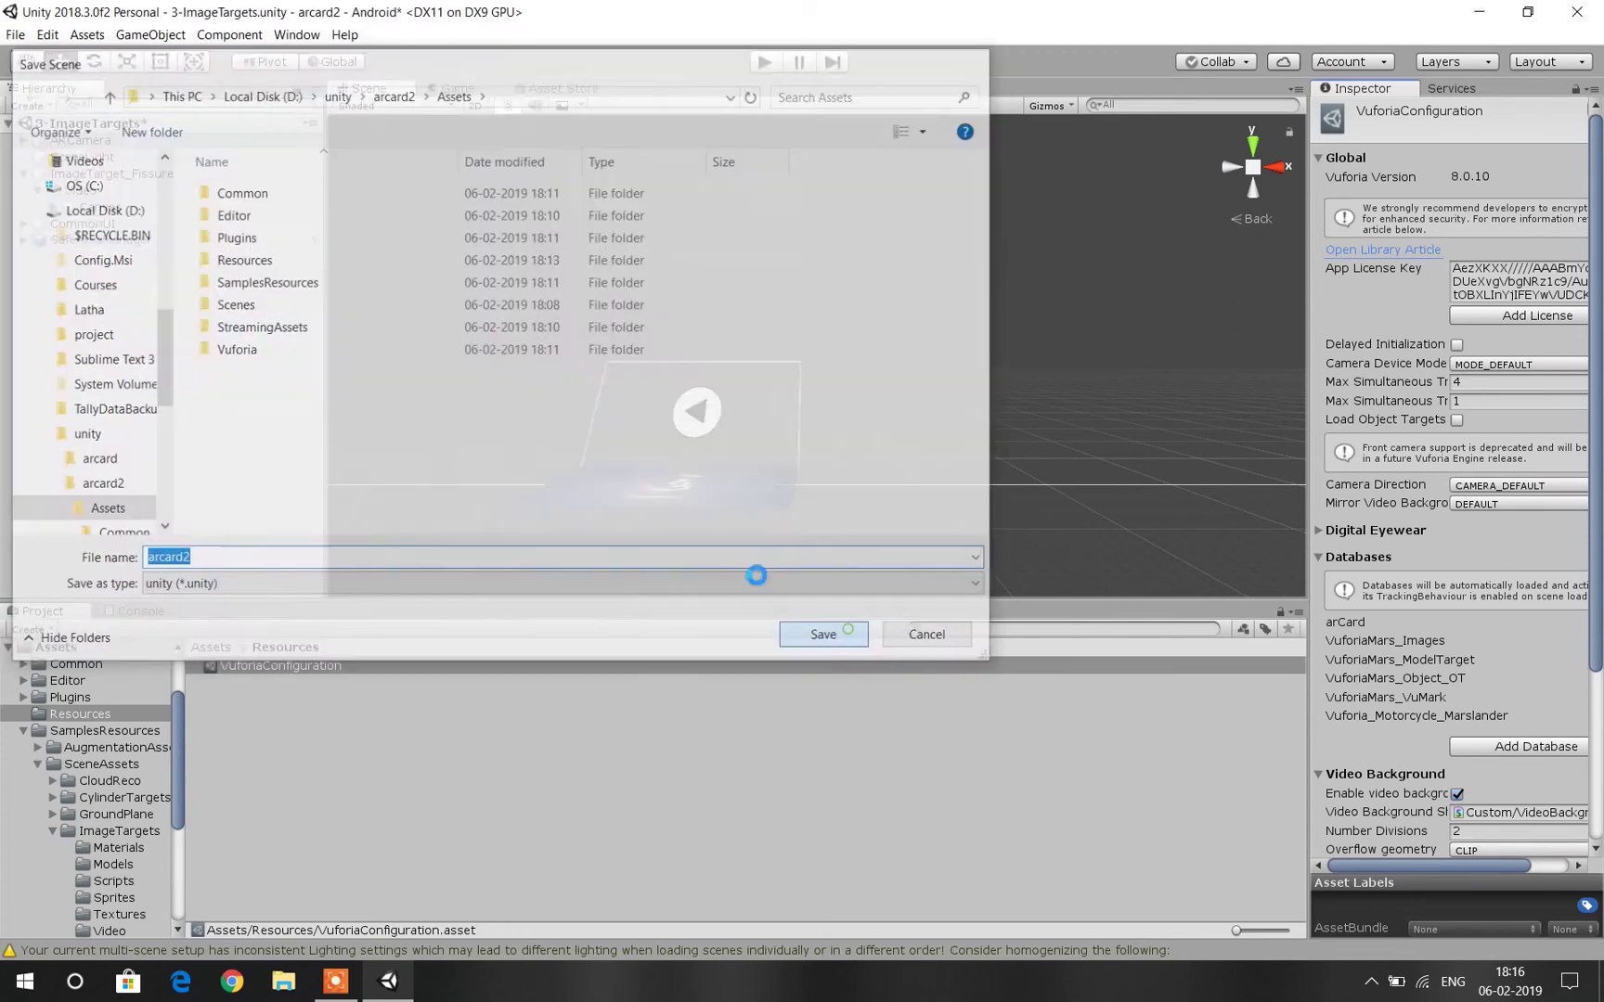
Add the open arcard2 scene to Scenes In Build and start Build And Run.
left_click(15, 35)
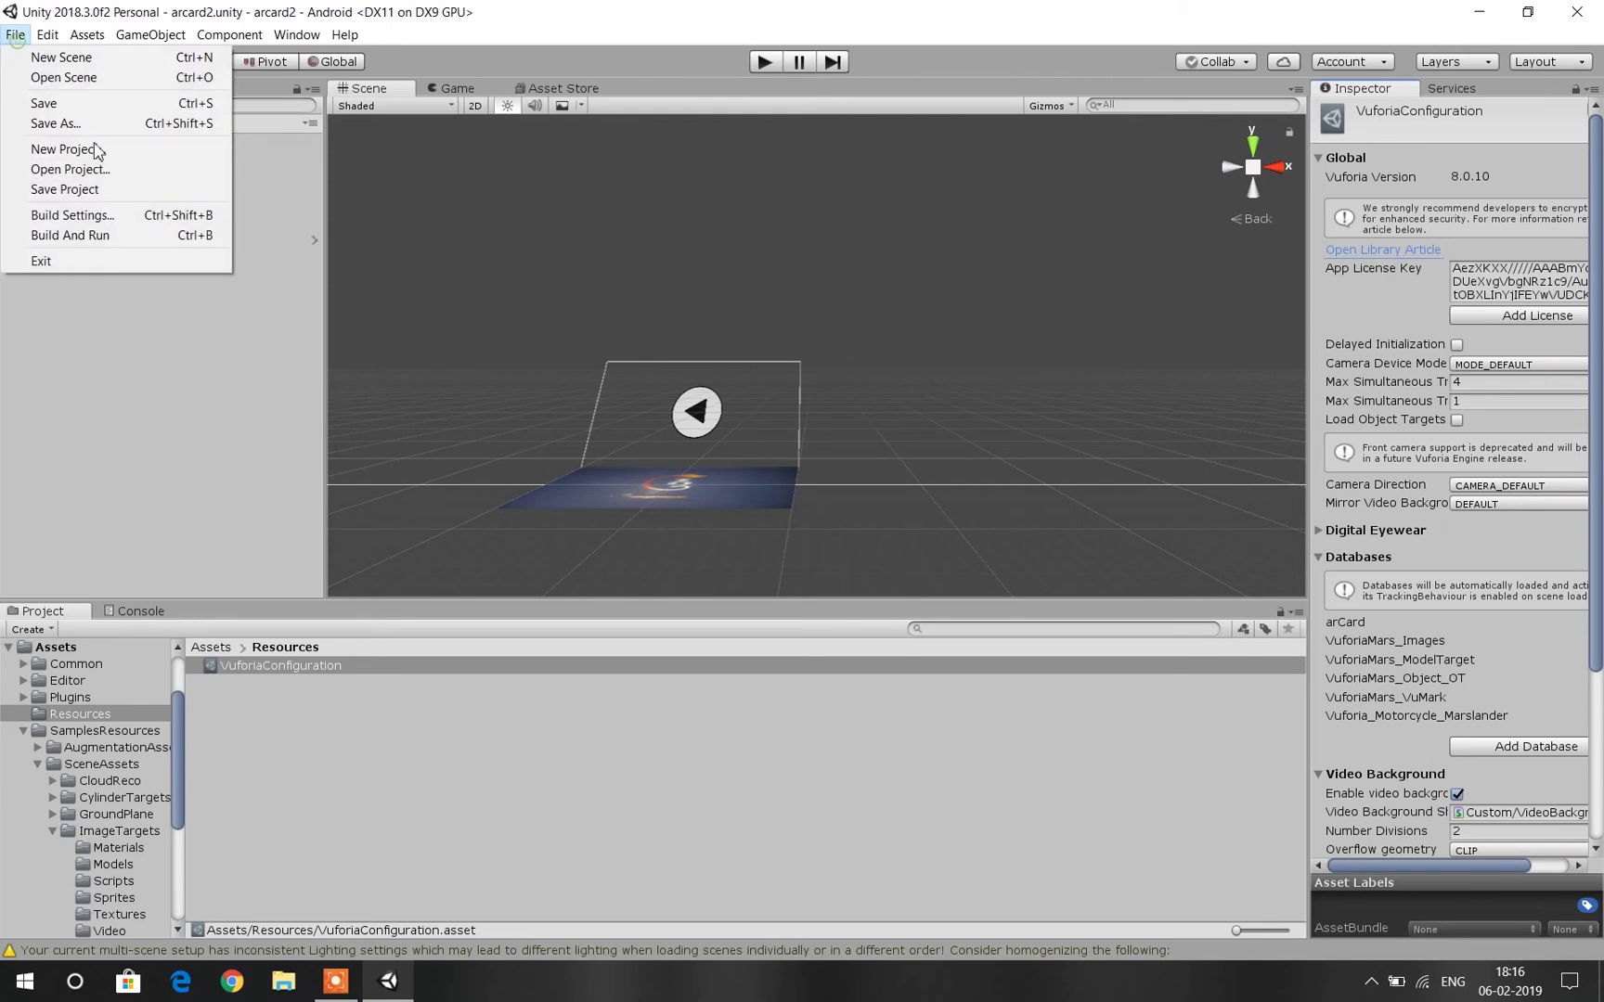
left_click(112, 214)
scroll(942, 167, "down", 3)
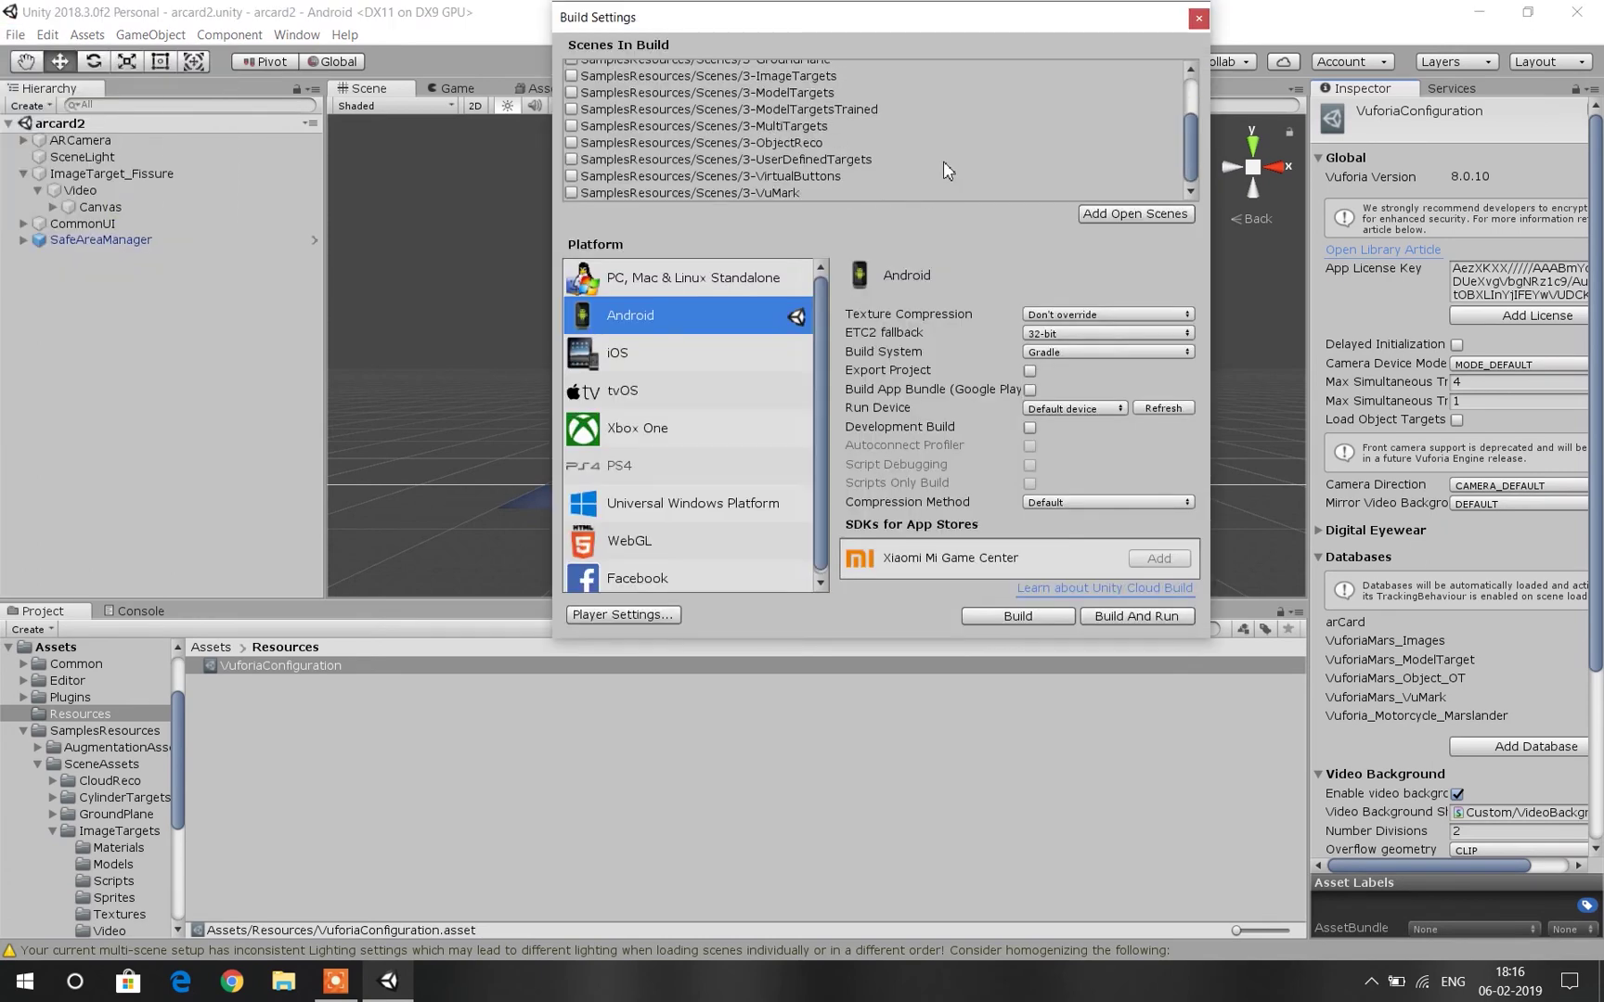
left_click(1095, 215)
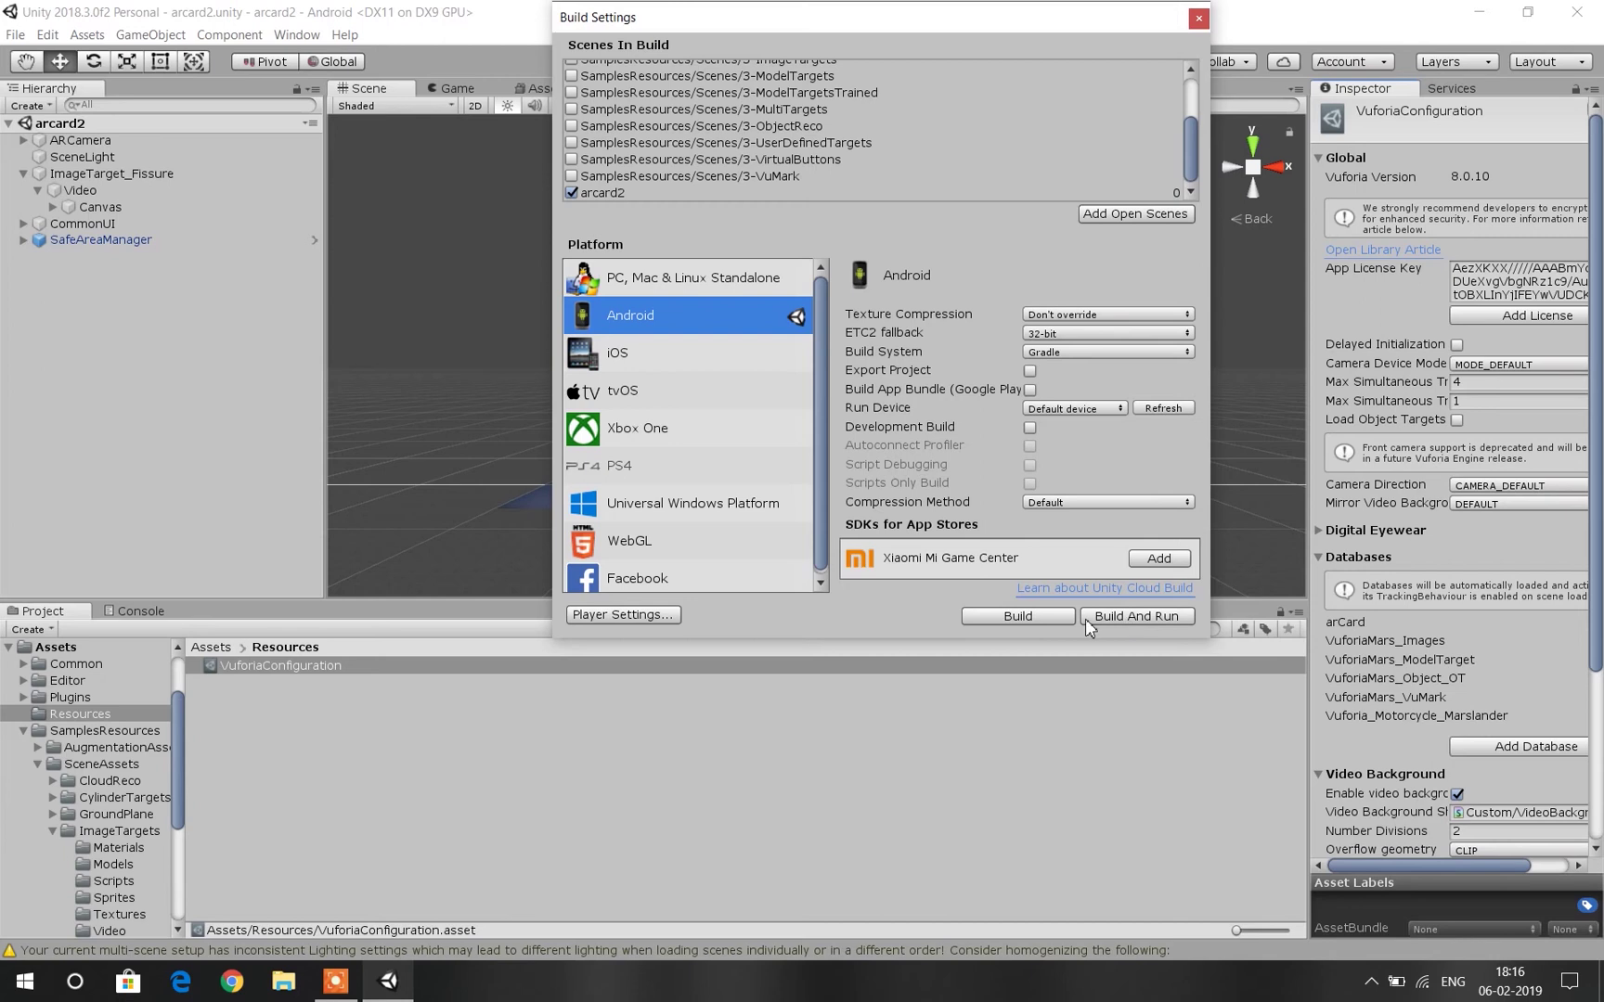
left_click(1143, 618)
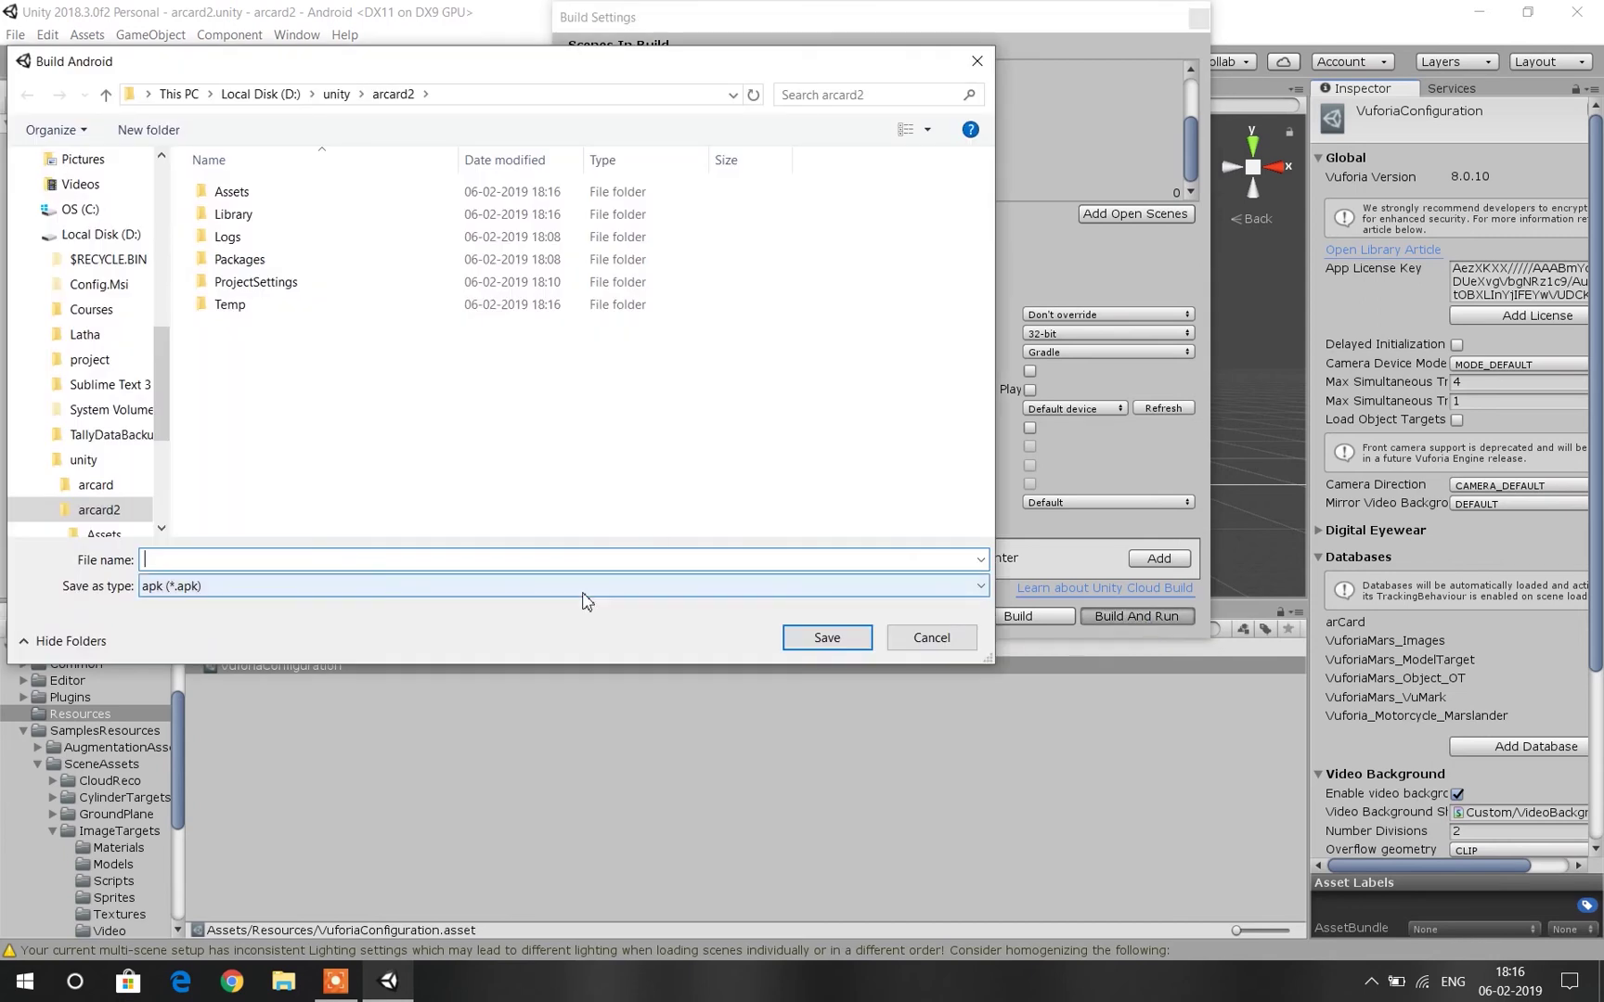
Name the Android build arcard2, dismiss the no-device warning, and close Build Settings.
type("arcard2")
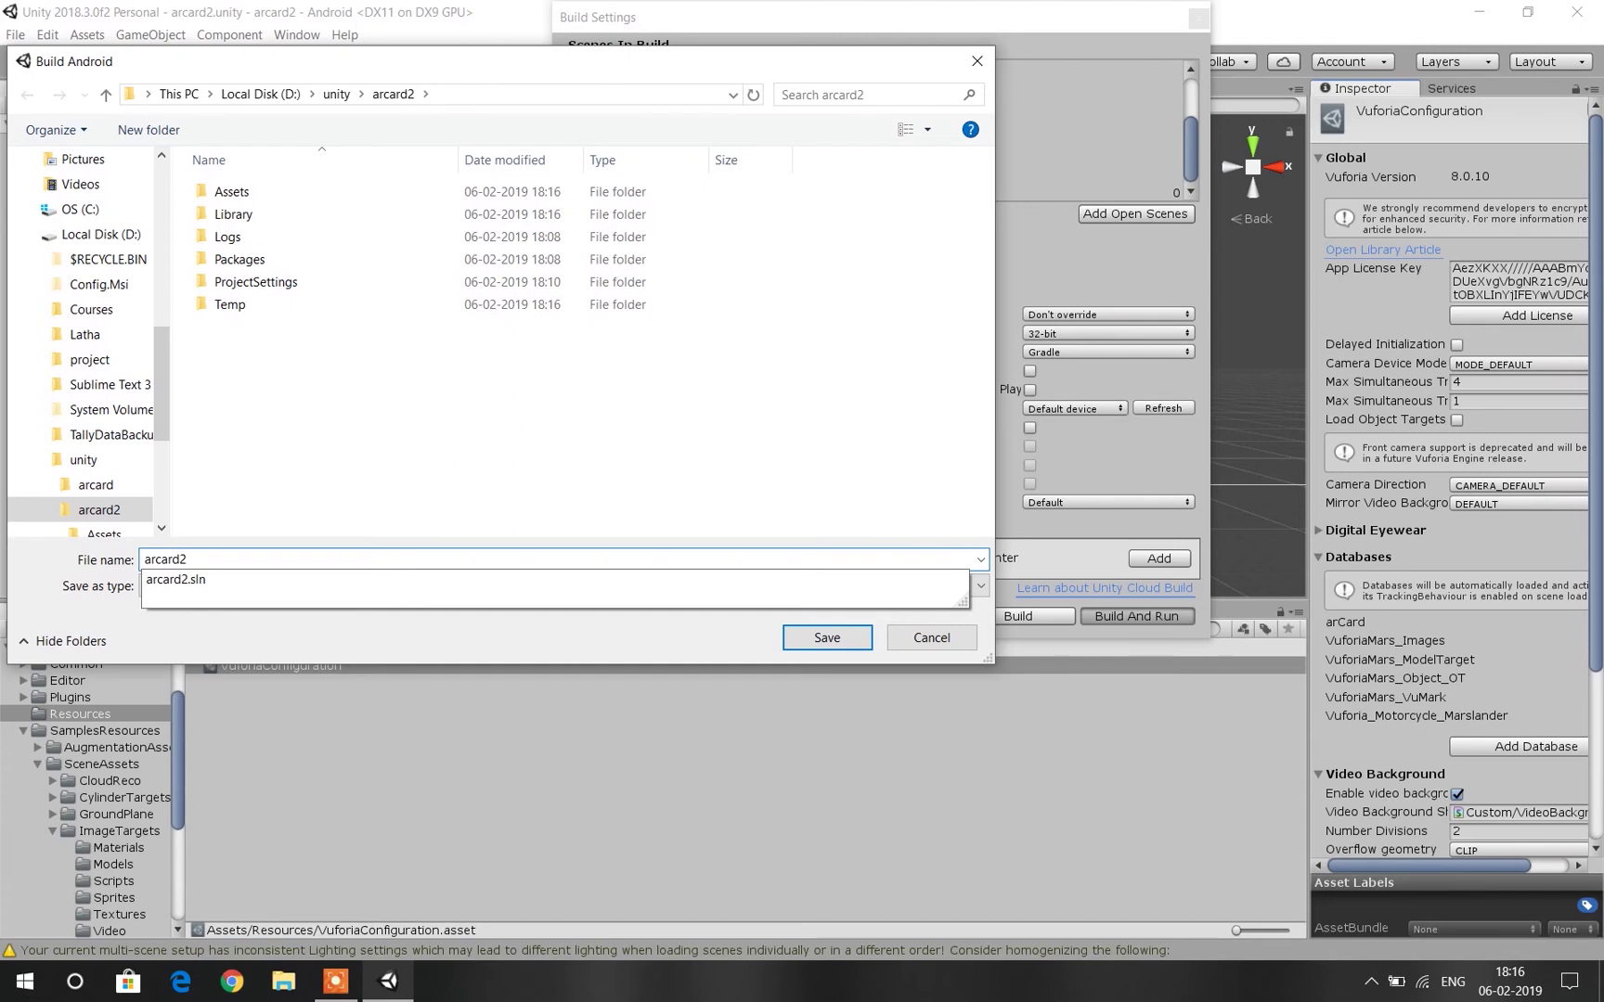
key("Return")
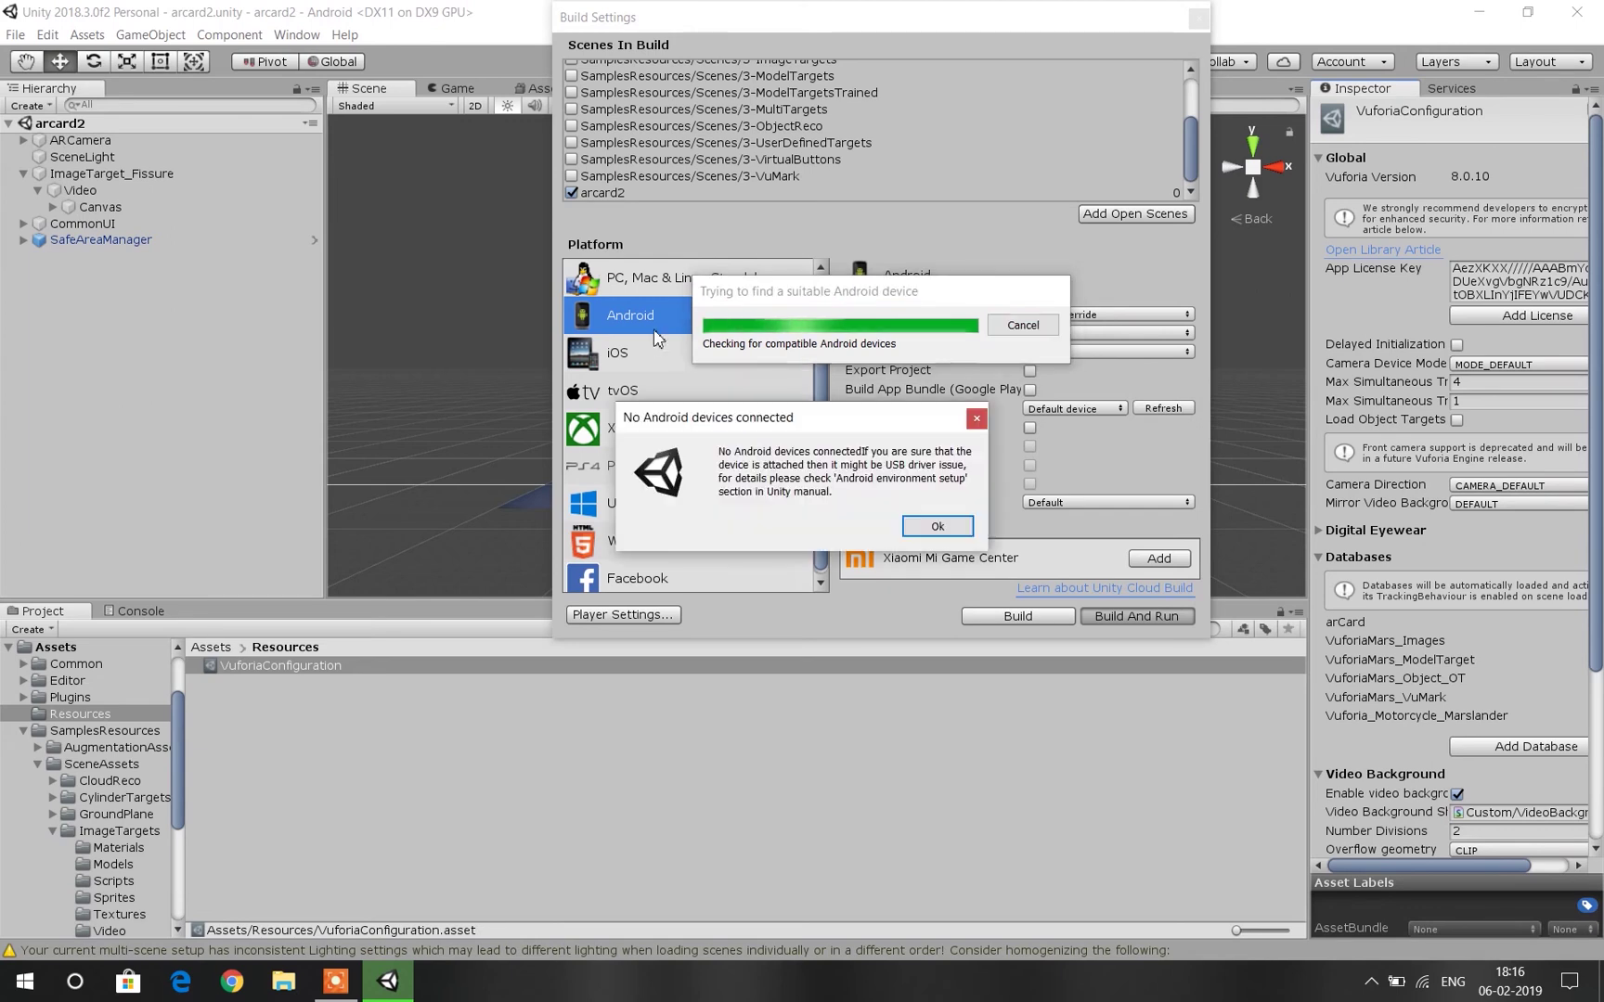
left_click(939, 521)
left_click(1198, 20)
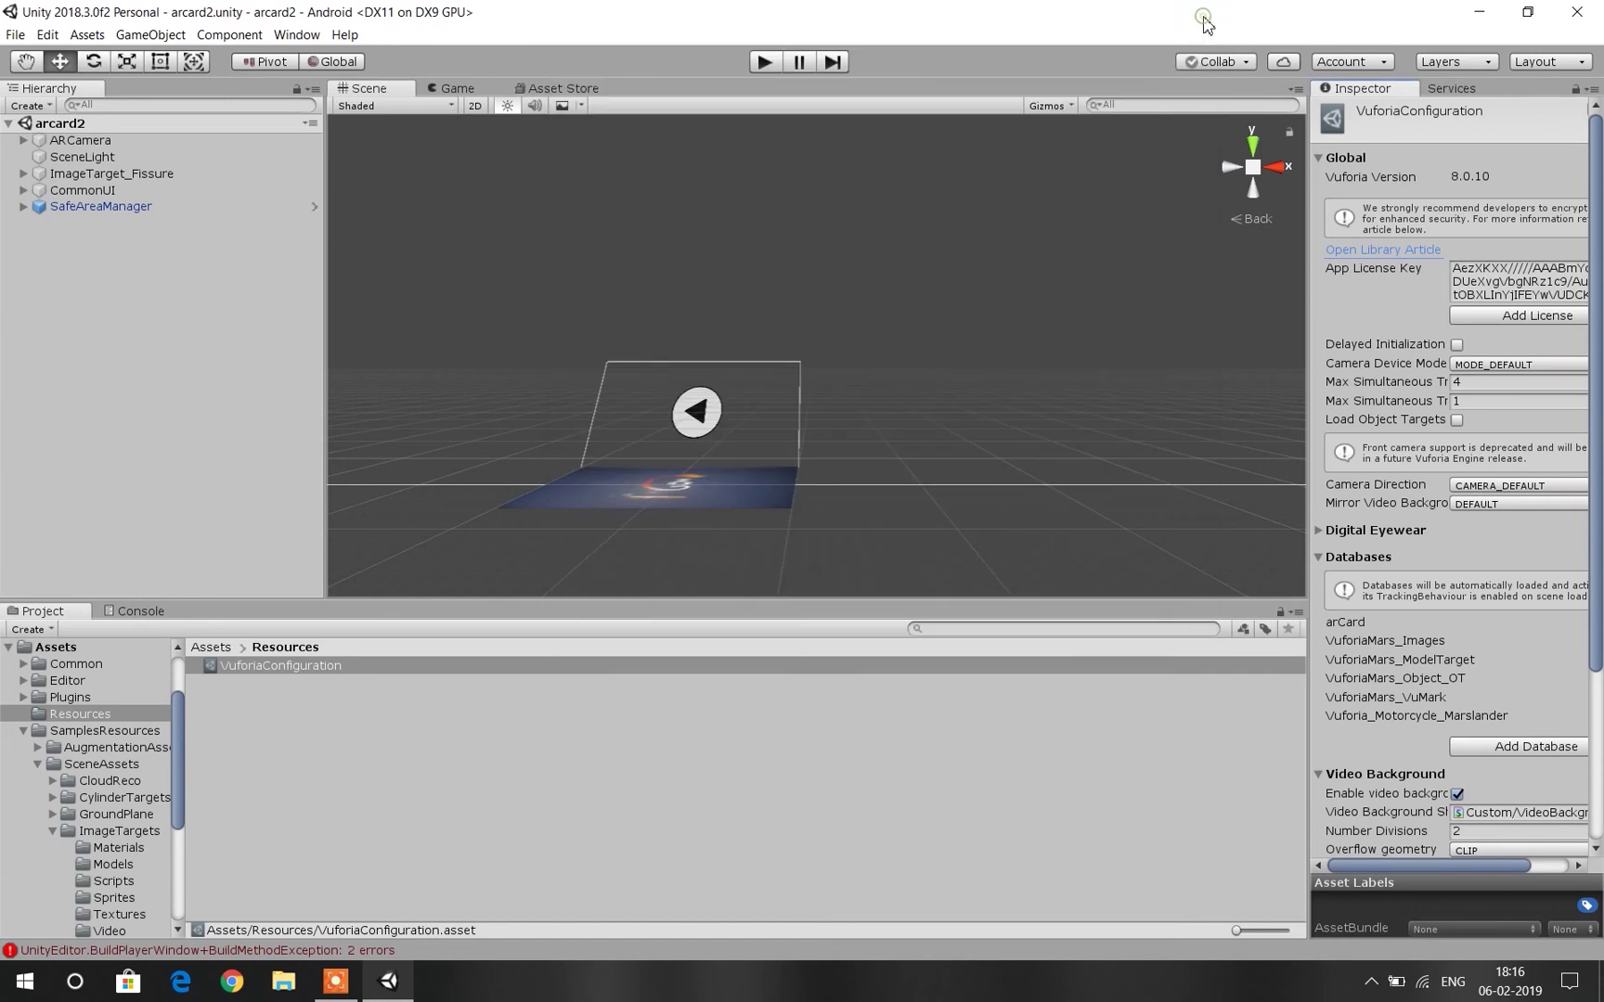